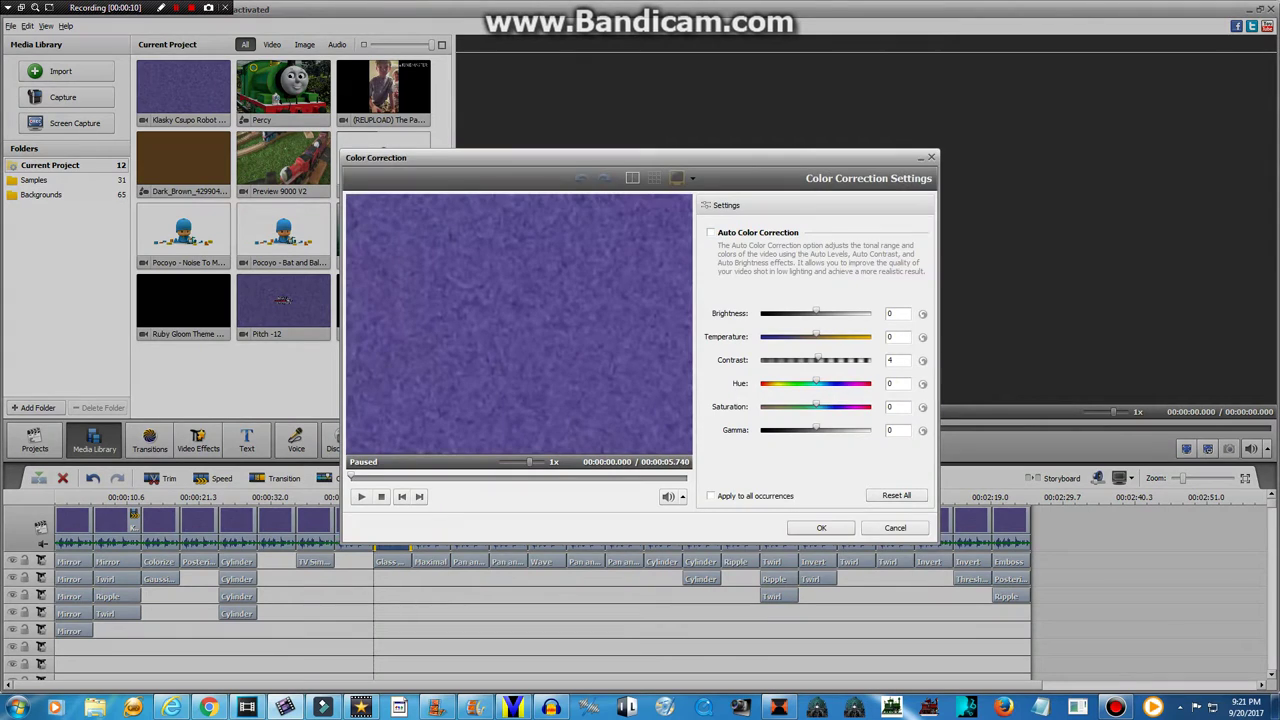
Close the color correction settings and check the Glass Mosaic effect and audio correction settings of the clip at 00:00:47
click(821, 527)
right_click(392, 562)
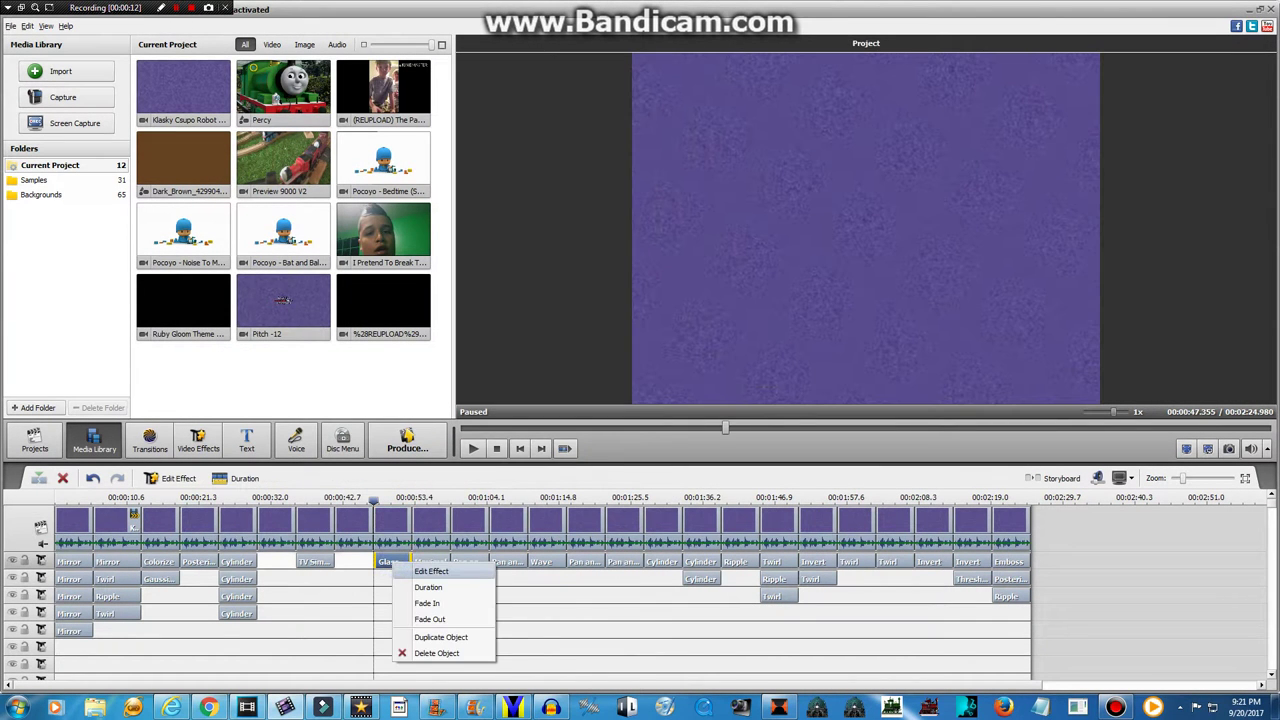
click(432, 571)
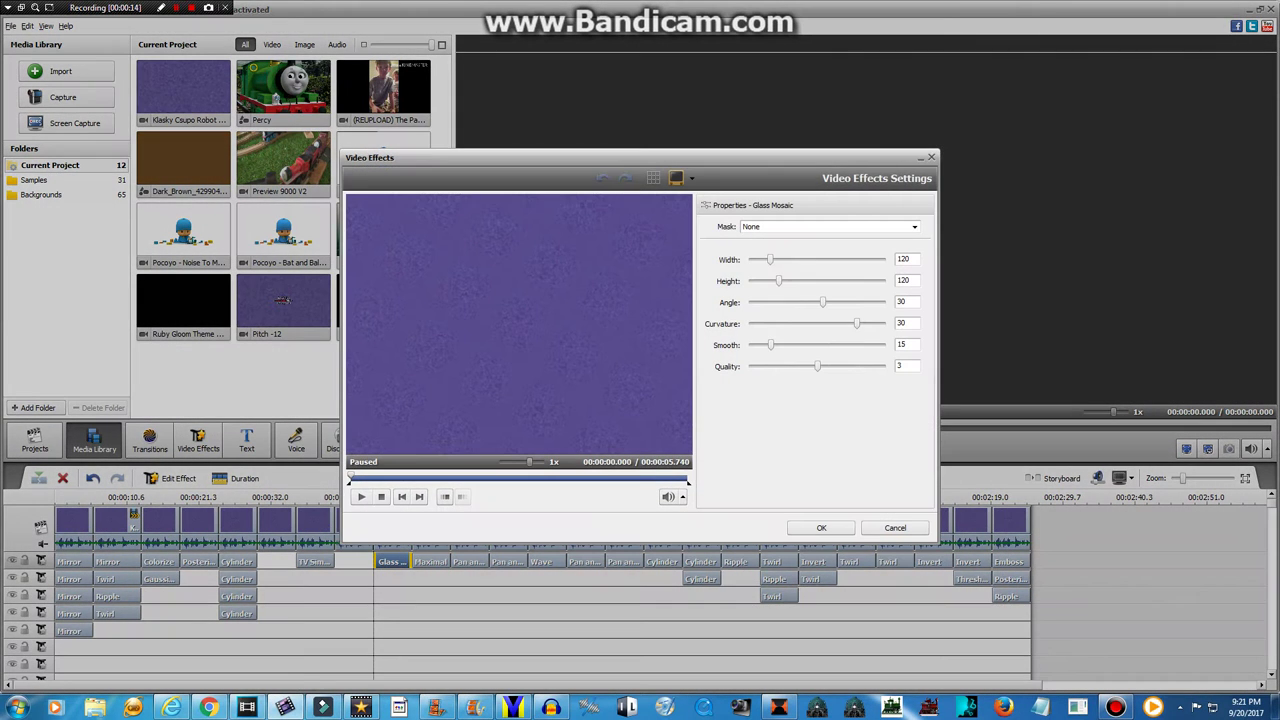
click(821, 527)
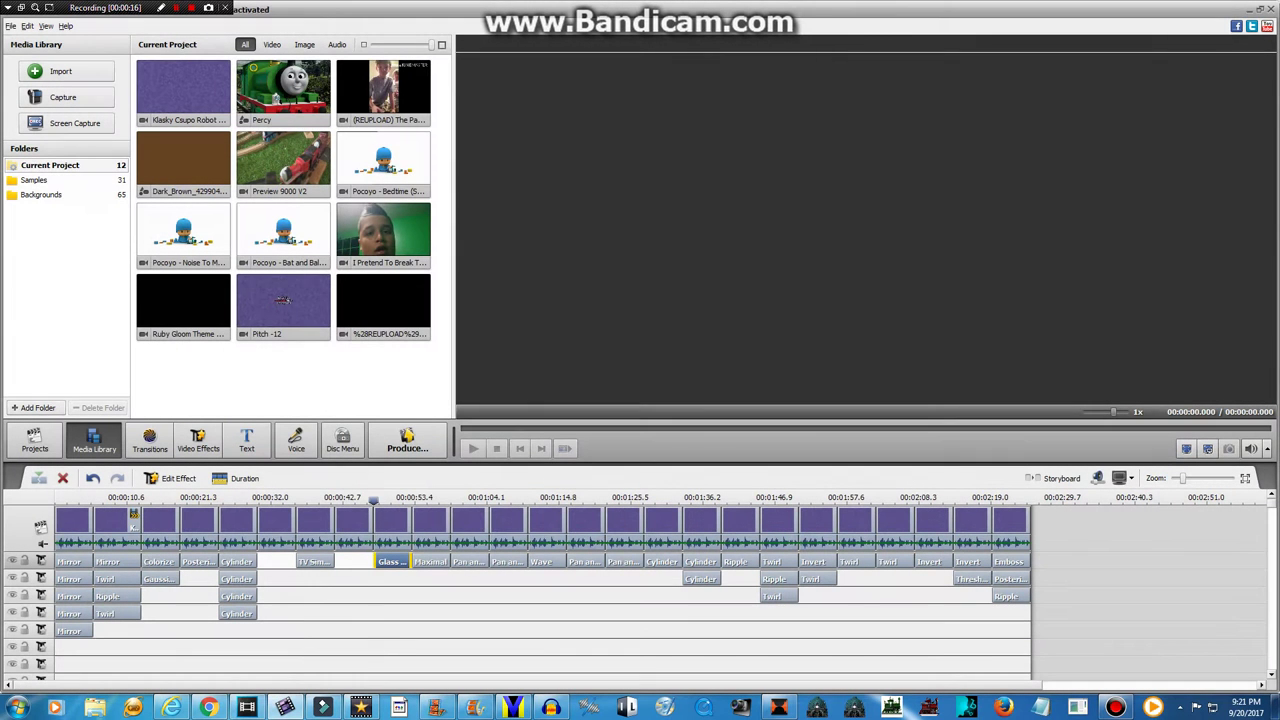
right_click(386, 513)
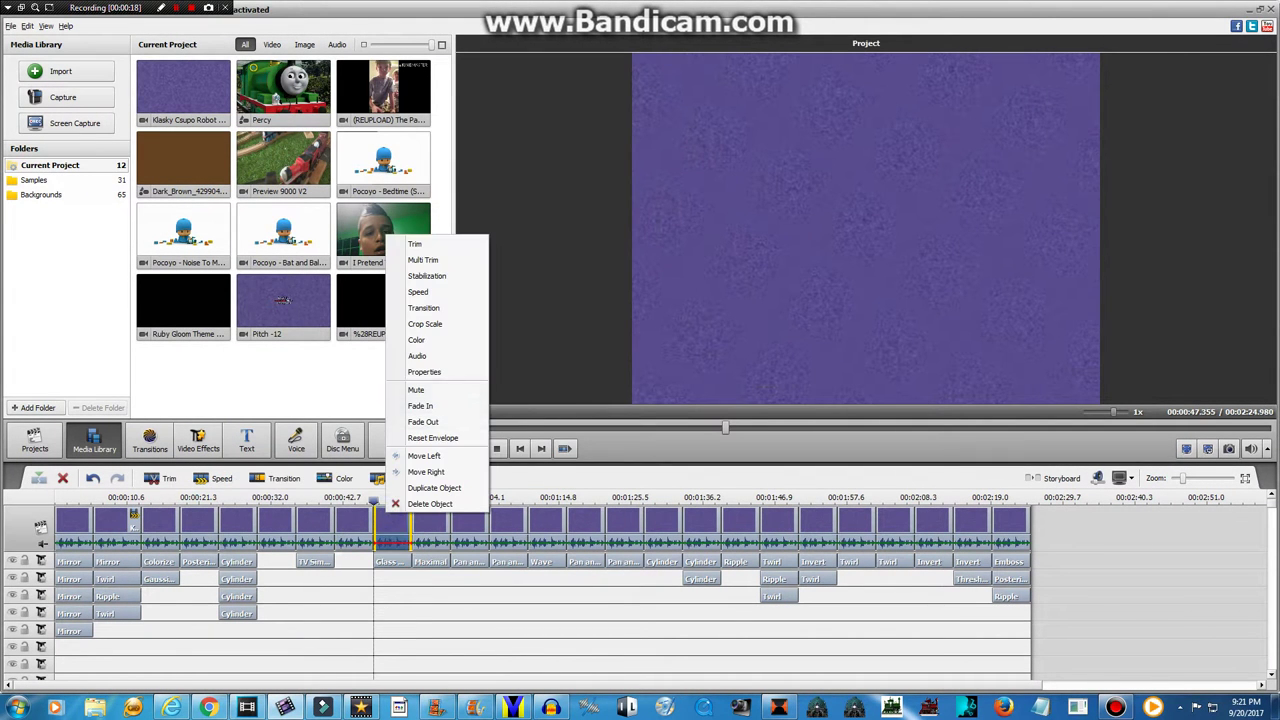
click(423, 360)
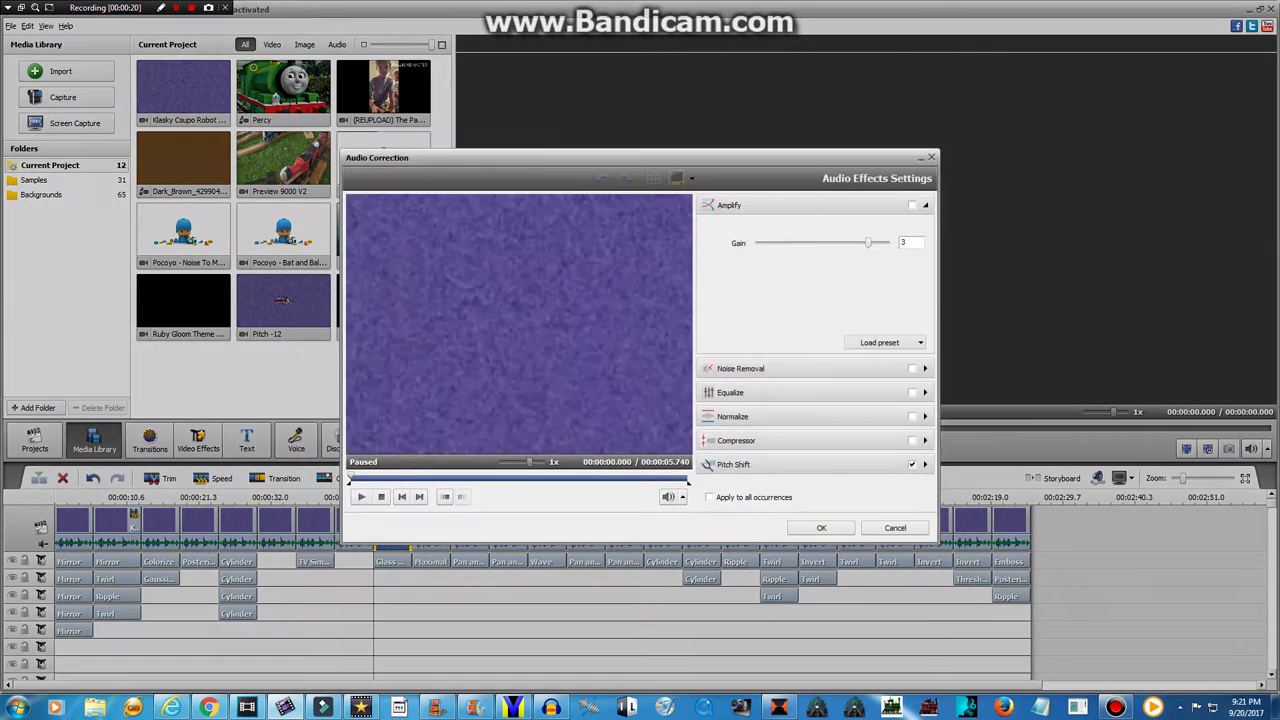
click(821, 527)
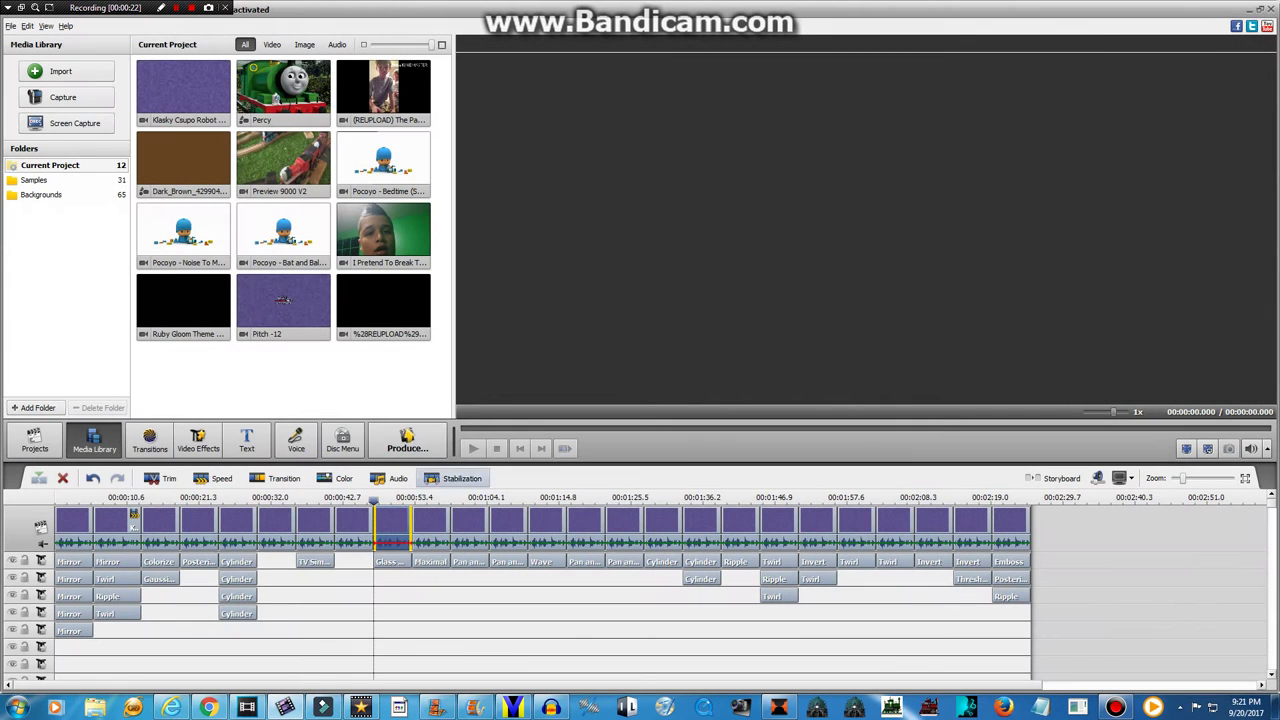
Check the Pitch Shift audio setting of the clip after the Glass Mosaic one, and its Maximal effect properties
right_click(424, 522)
click(476, 364)
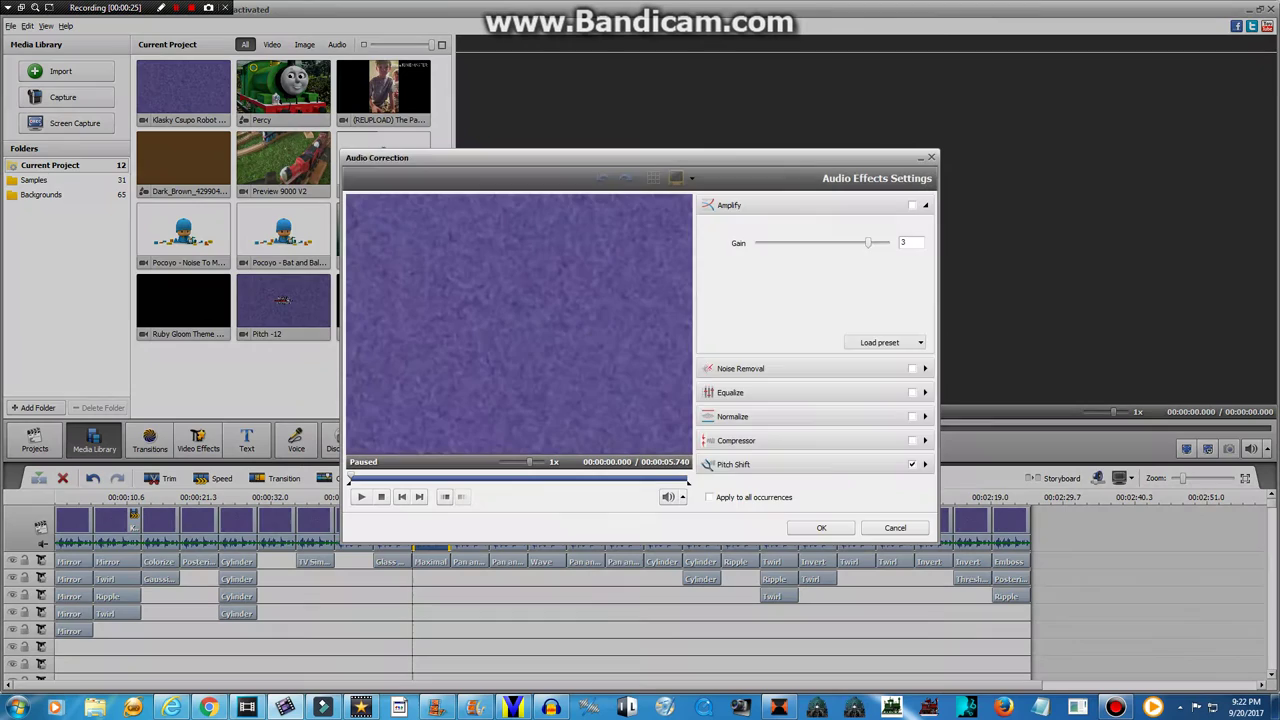
click(828, 465)
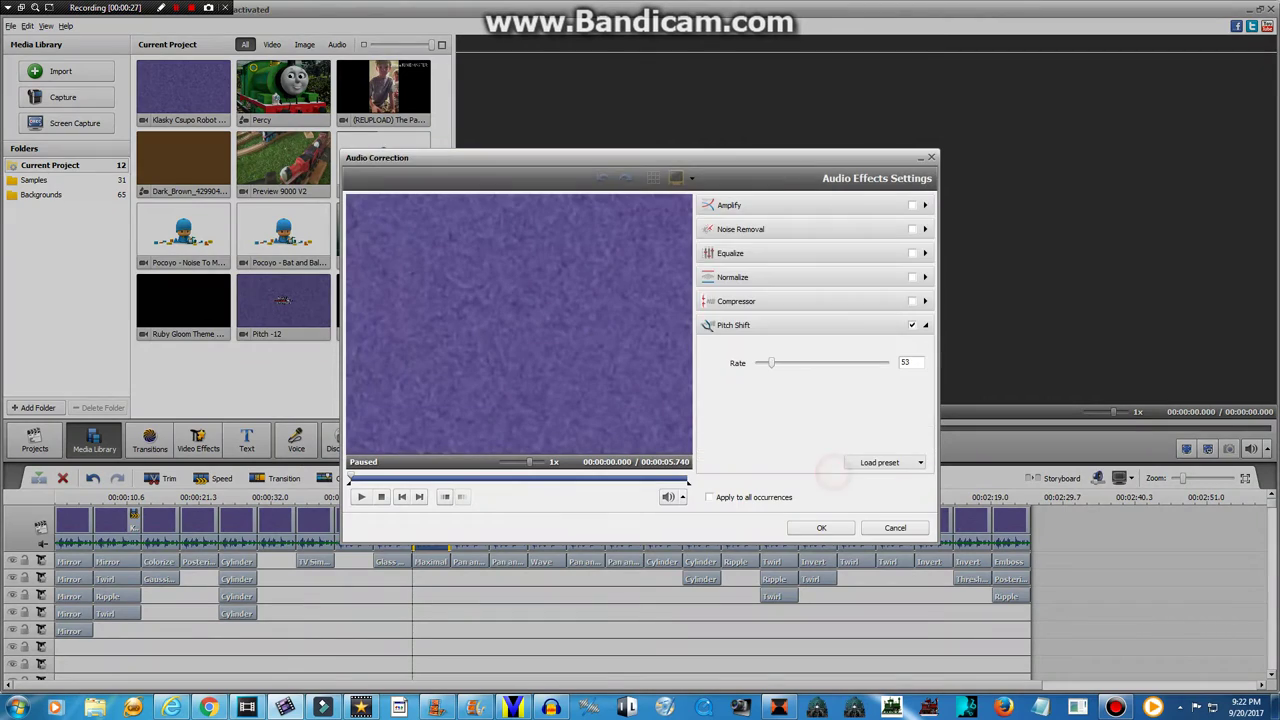
click(820, 528)
right_click(432, 566)
click(470, 570)
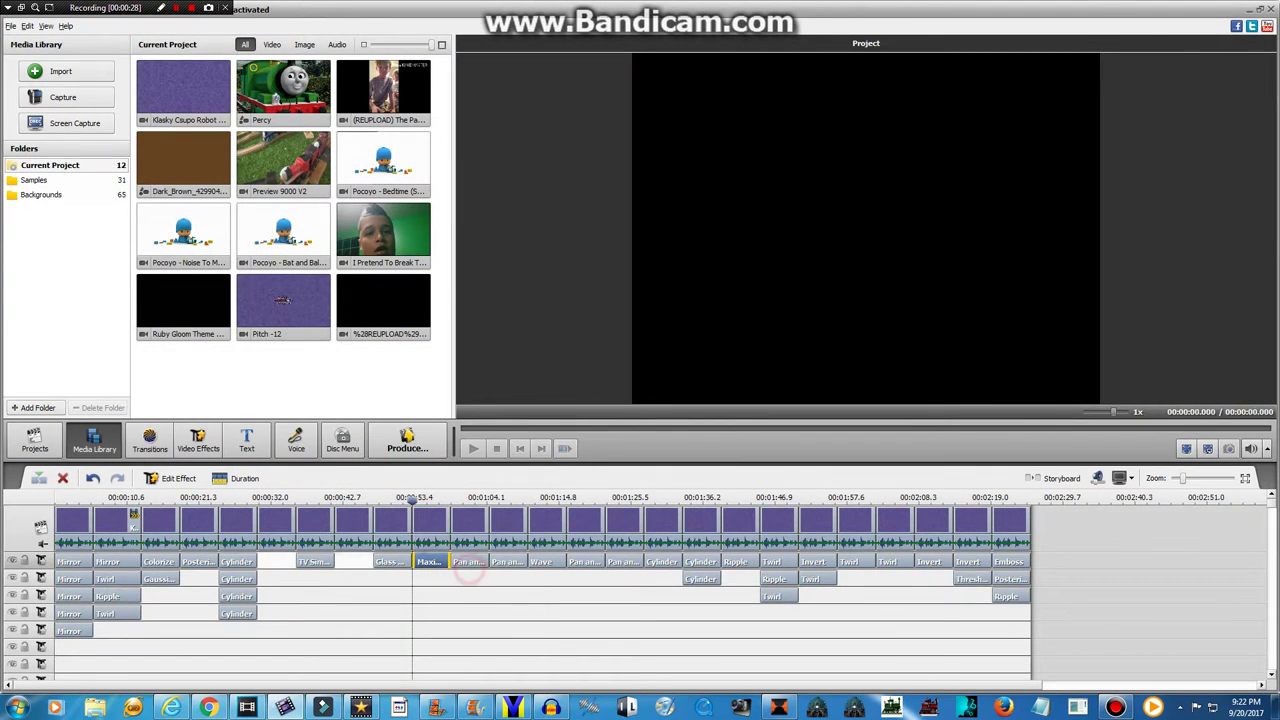
click(172, 478)
click(795, 530)
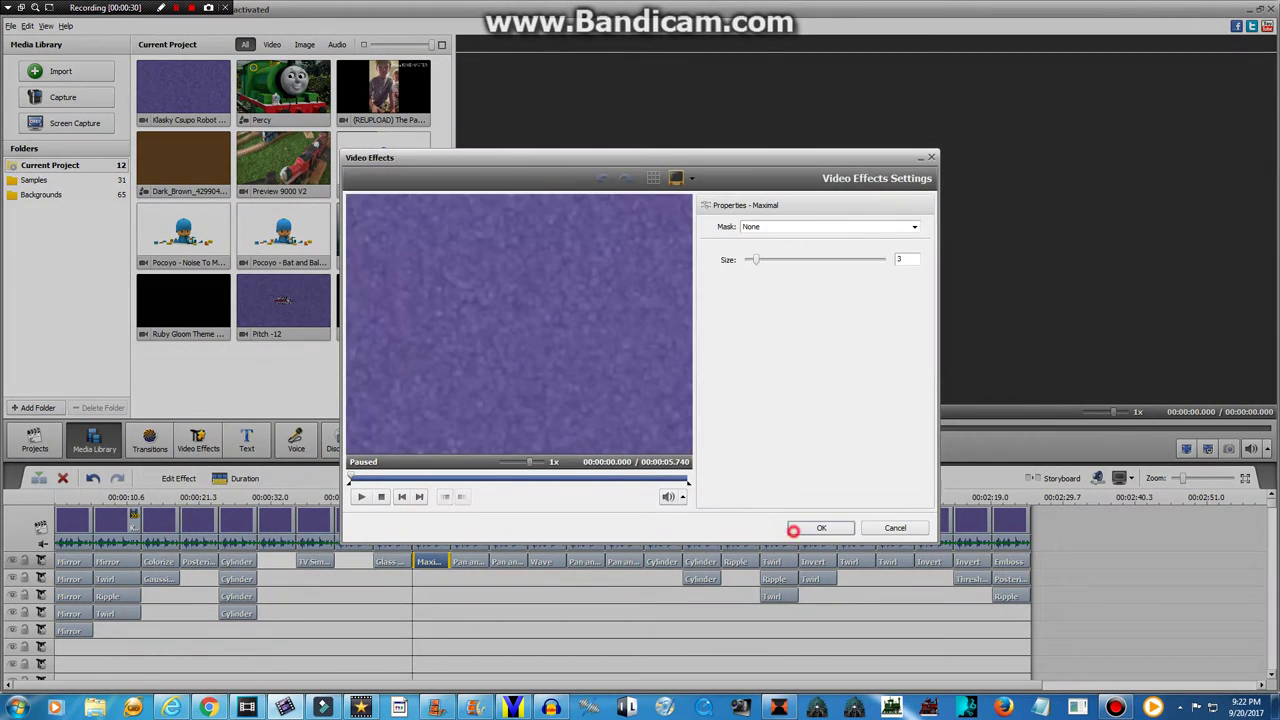
Examine the properties of the two consecutive Pan and Zoom effects that follow the Maximal effect on the timeline
right_click(467, 530)
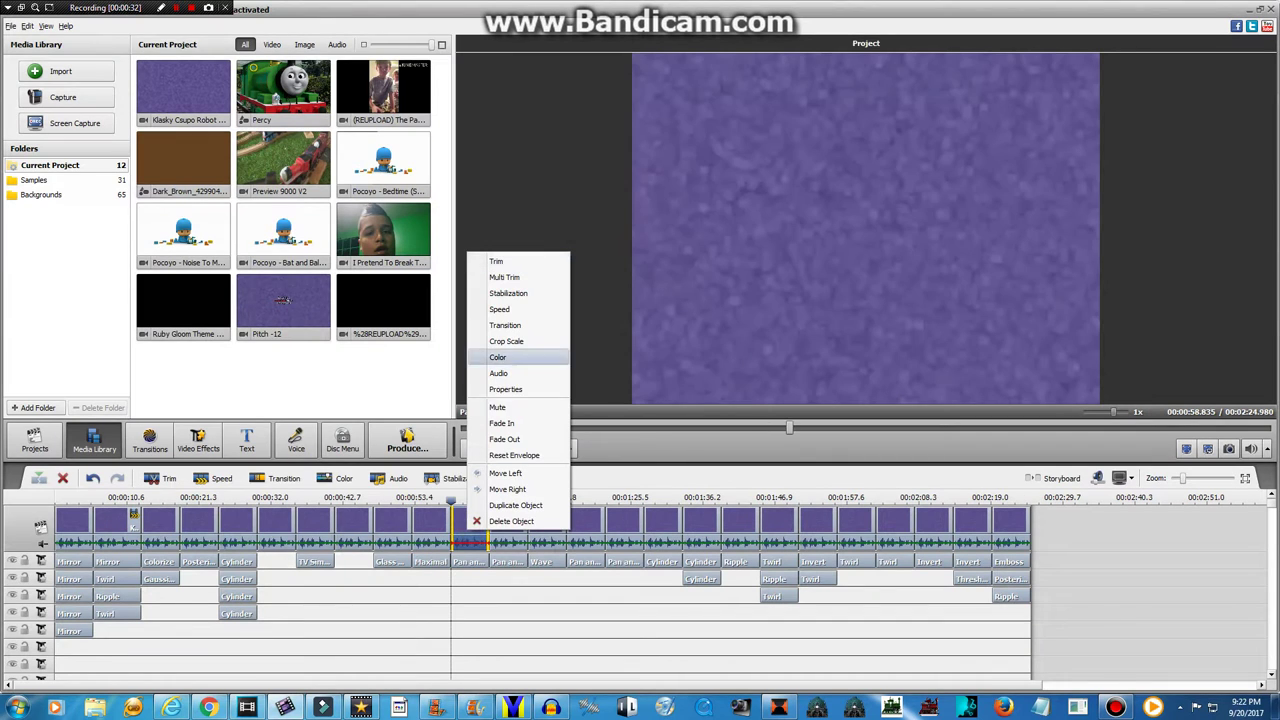
right_click(469, 560)
click(506, 570)
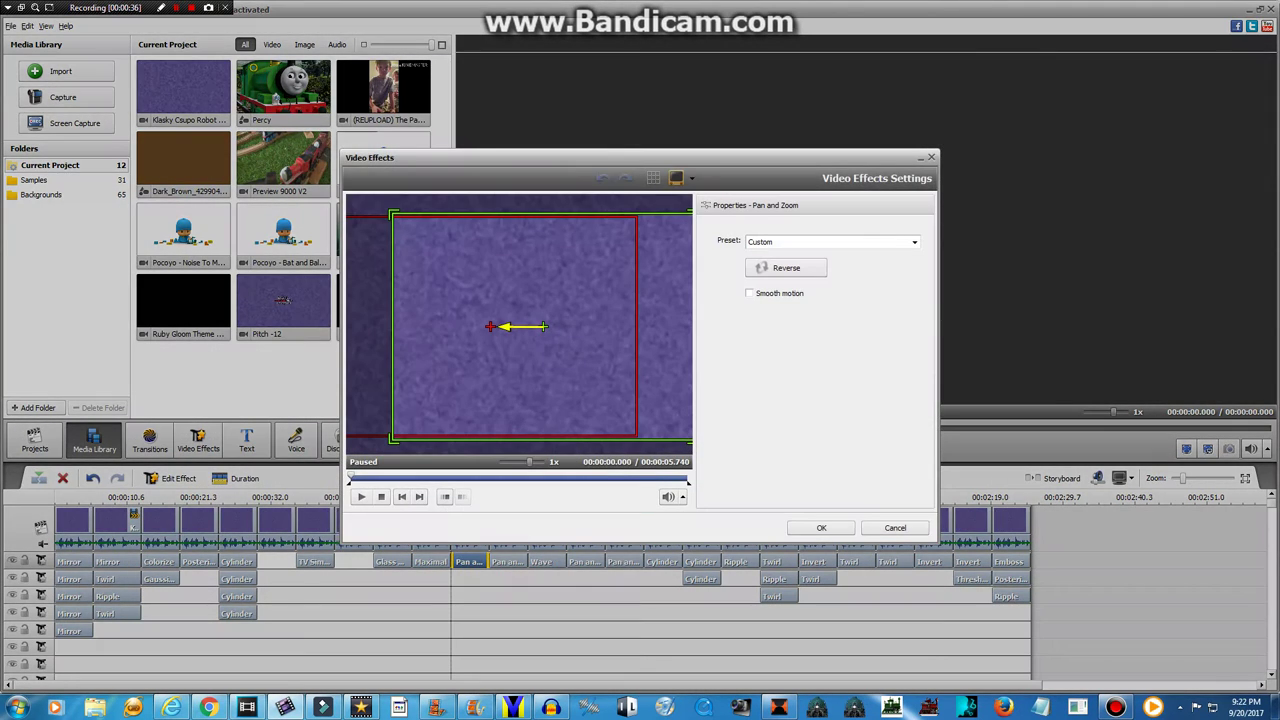
click(821, 527)
right_click(514, 567)
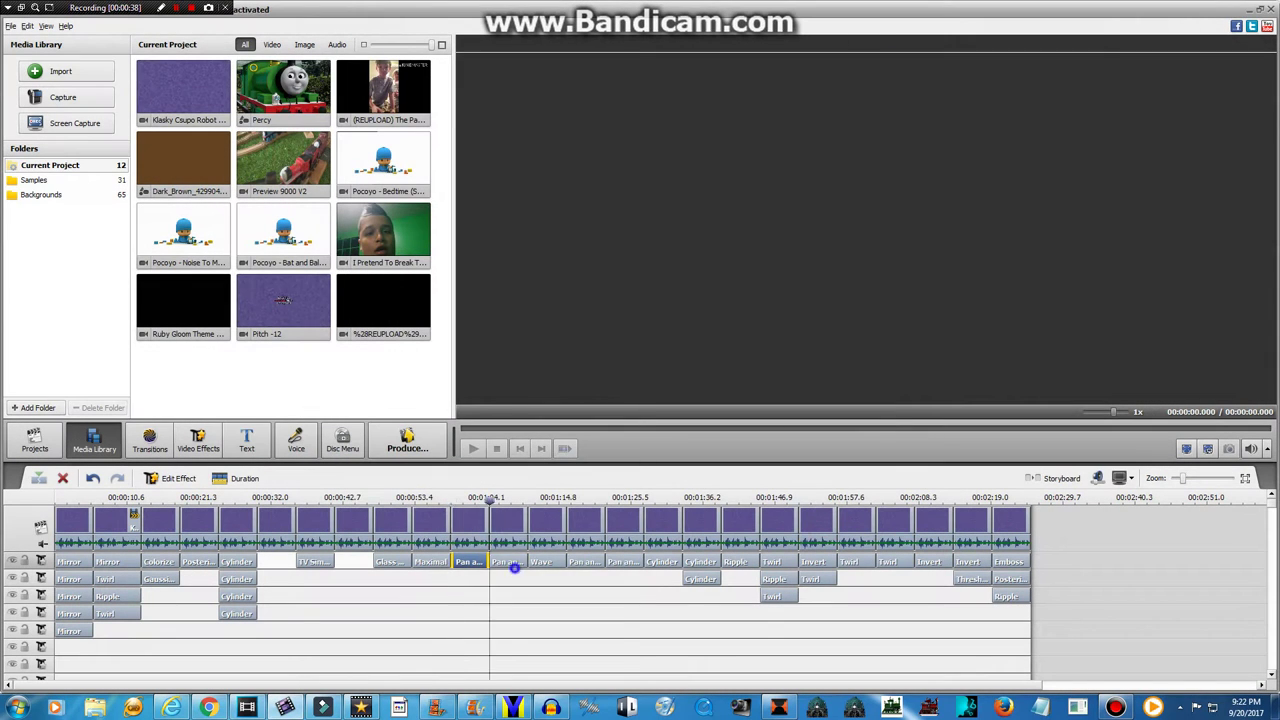
click(543, 574)
double_click(508, 561)
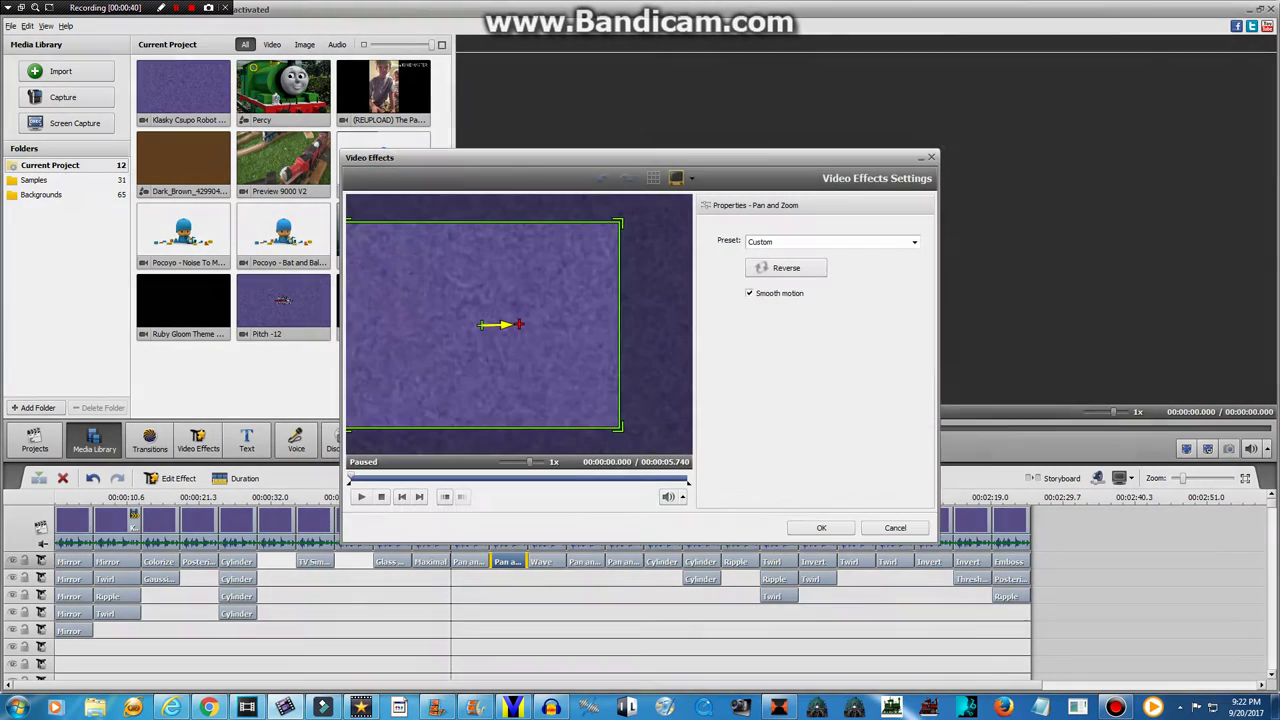
click(821, 528)
Check the Wave effect's properties, including peaks, amplitude, speed and offset, without changing them
right_click(562, 562)
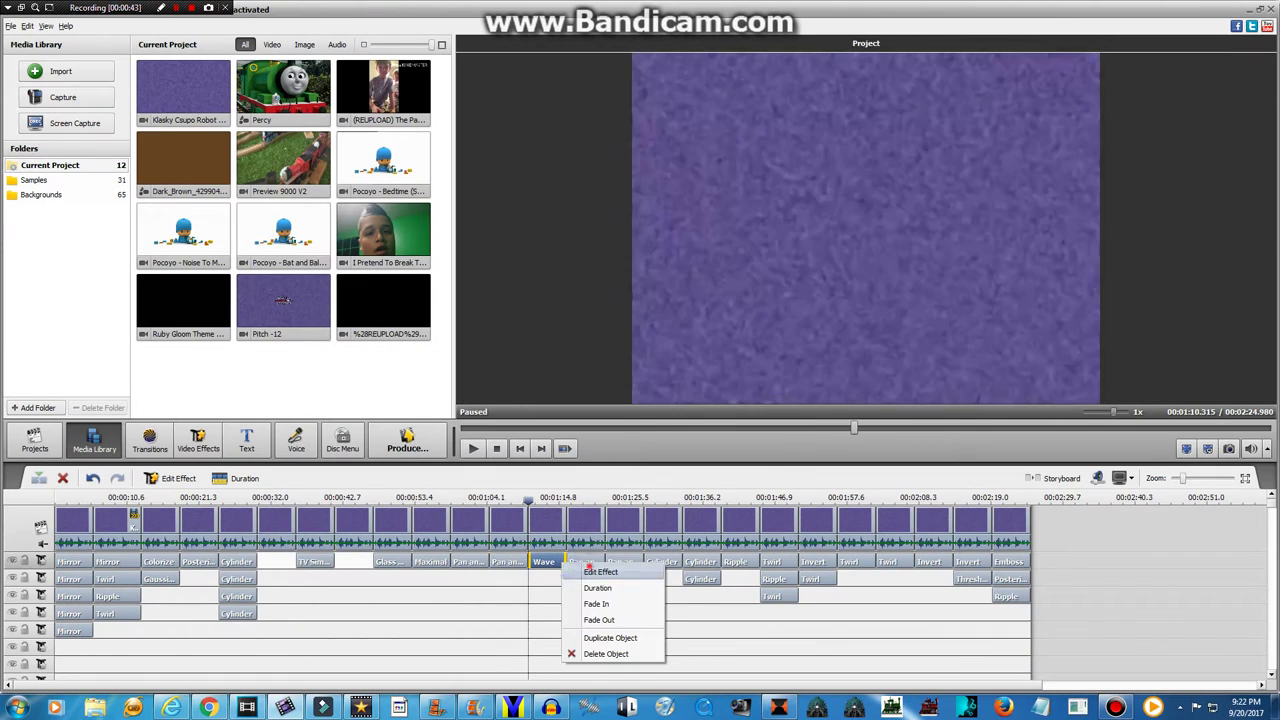
click(588, 567)
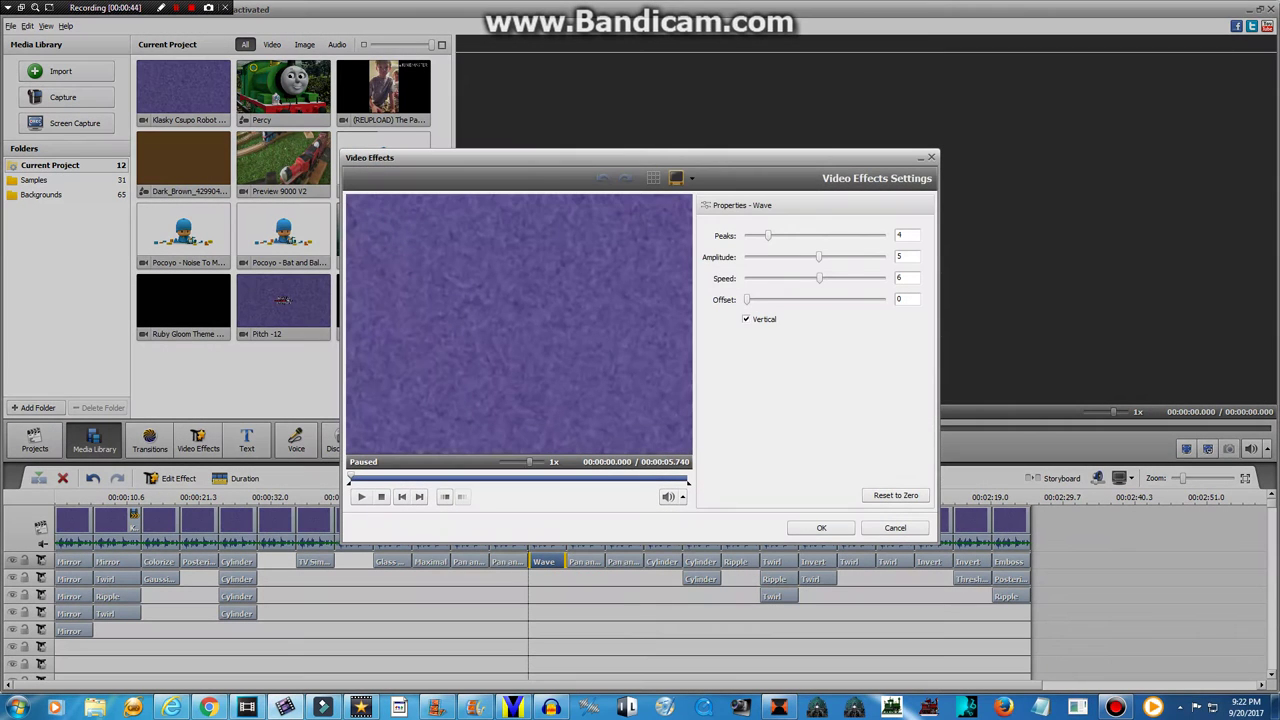
click(822, 528)
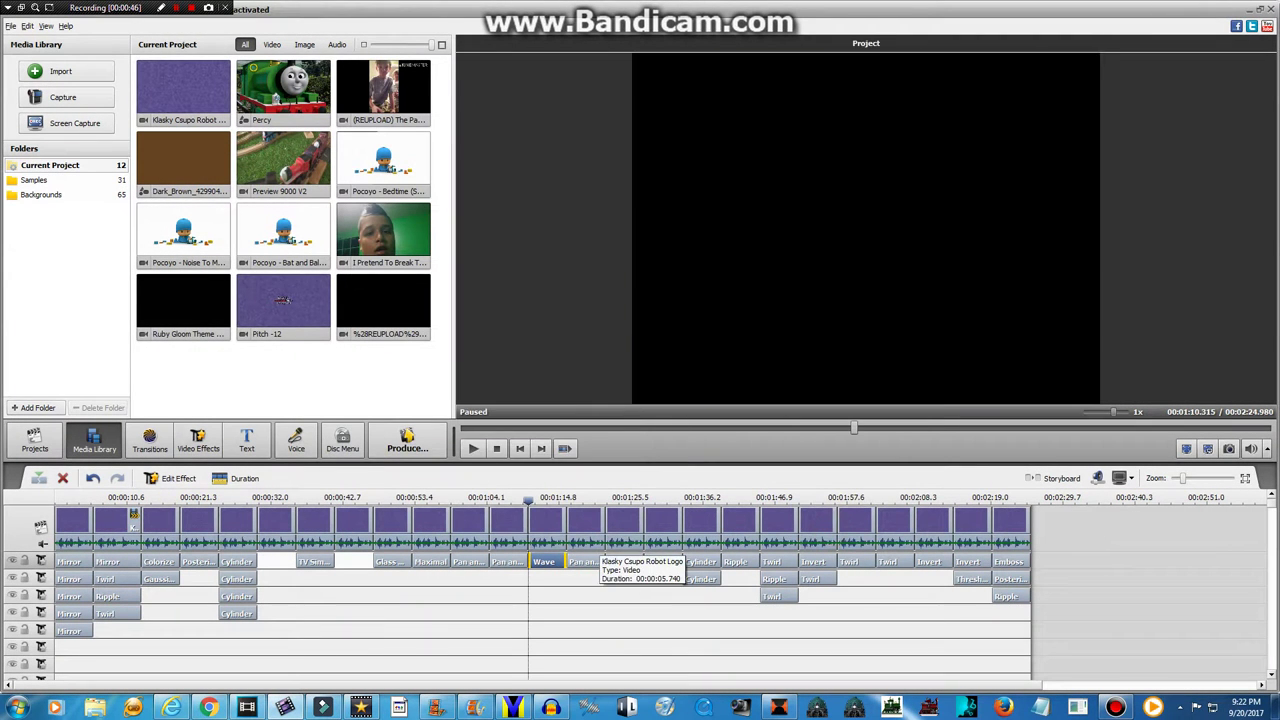
Examine the Pitch Shift setting of the upper of the two audio clips beneath the Wave section at 00:01:10
drag(1269, 507, 1271, 665)
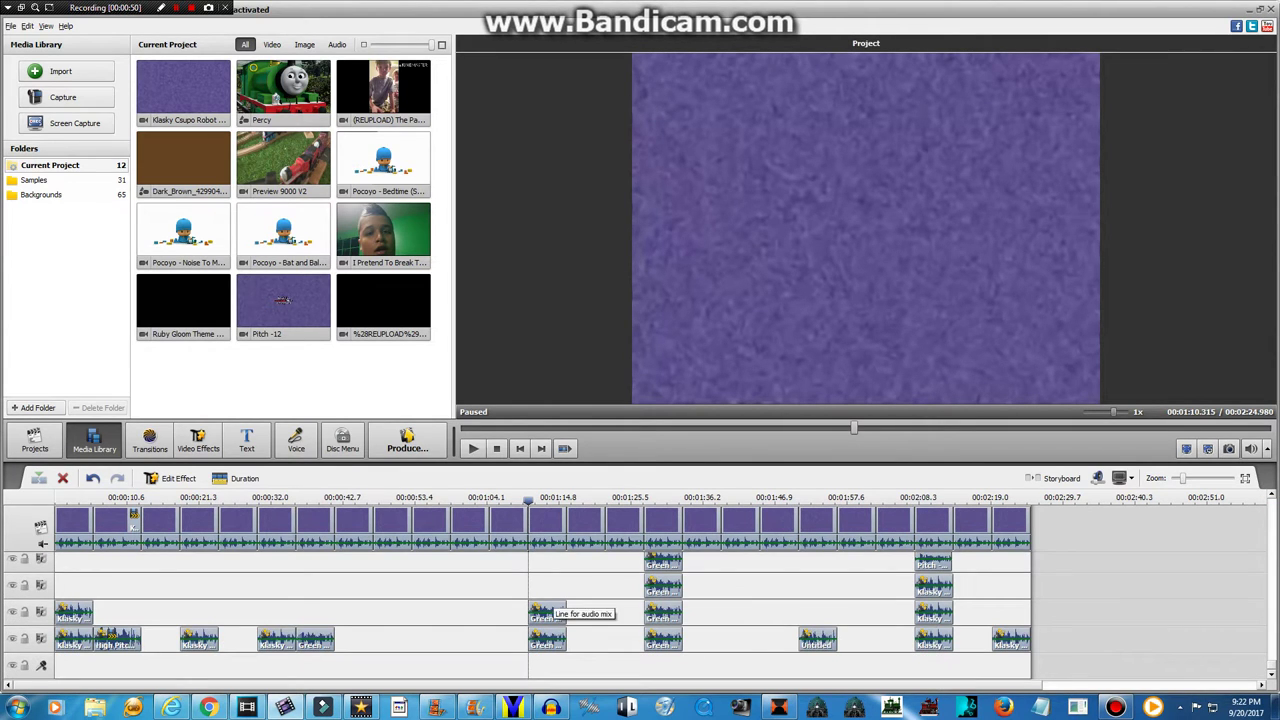
right_click(550, 612)
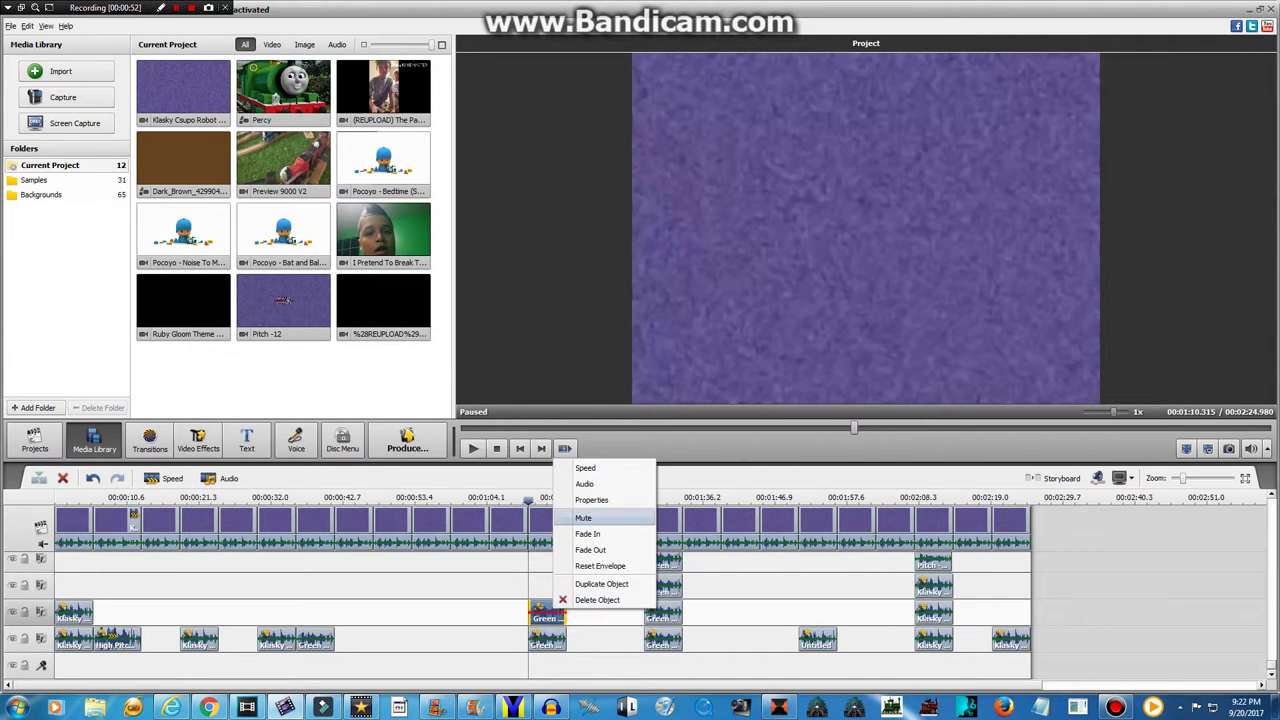
click(583, 517)
scroll(540, 610, up, 5)
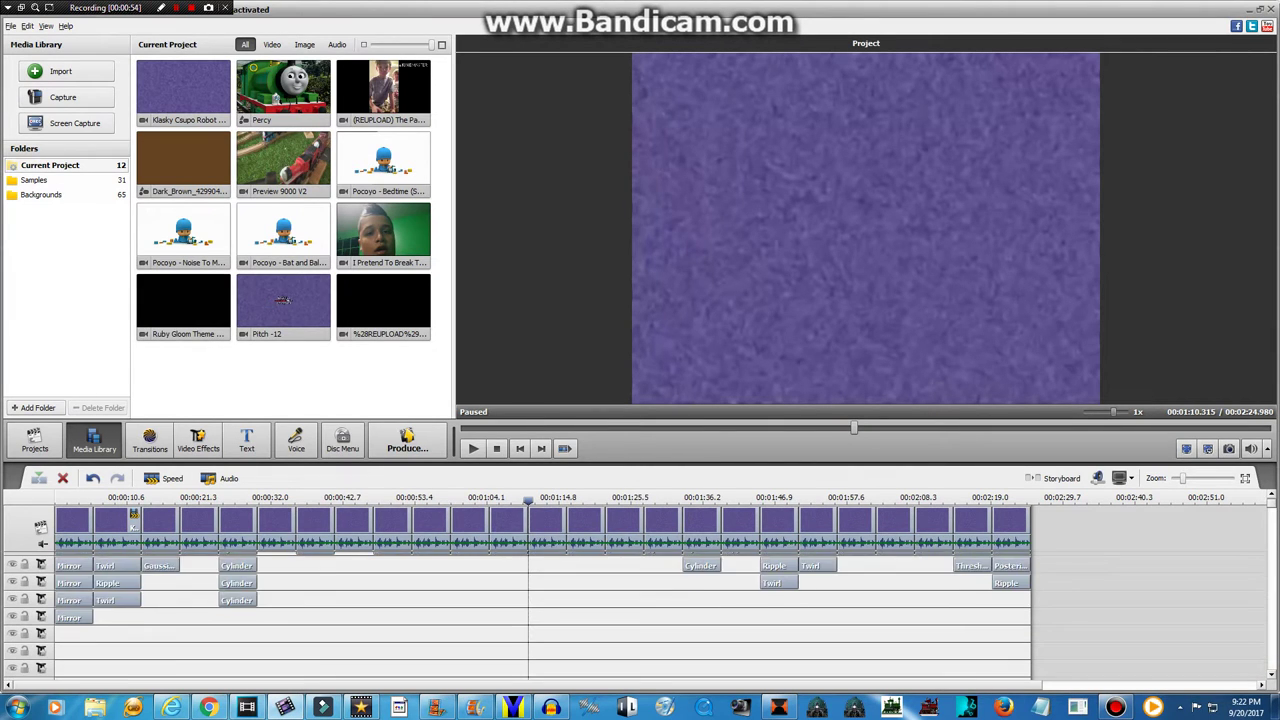
scroll(540, 610, down, 5)
right_click(548, 612)
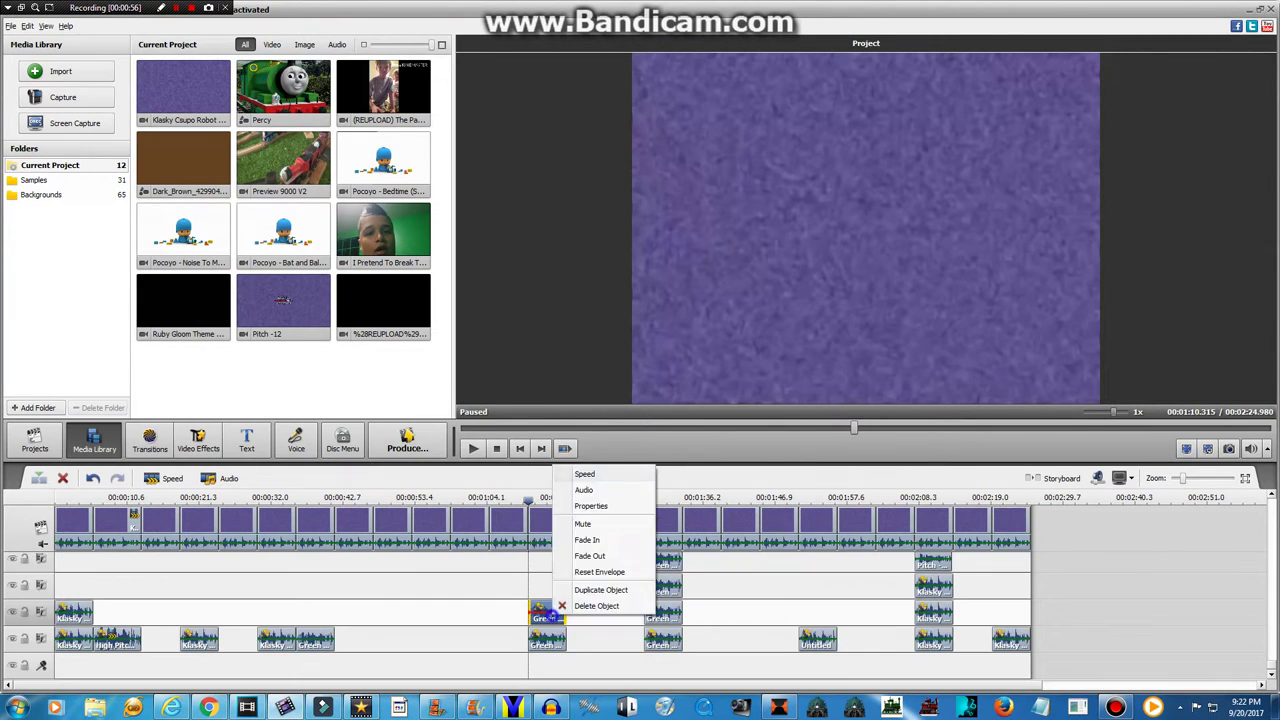
click(595, 489)
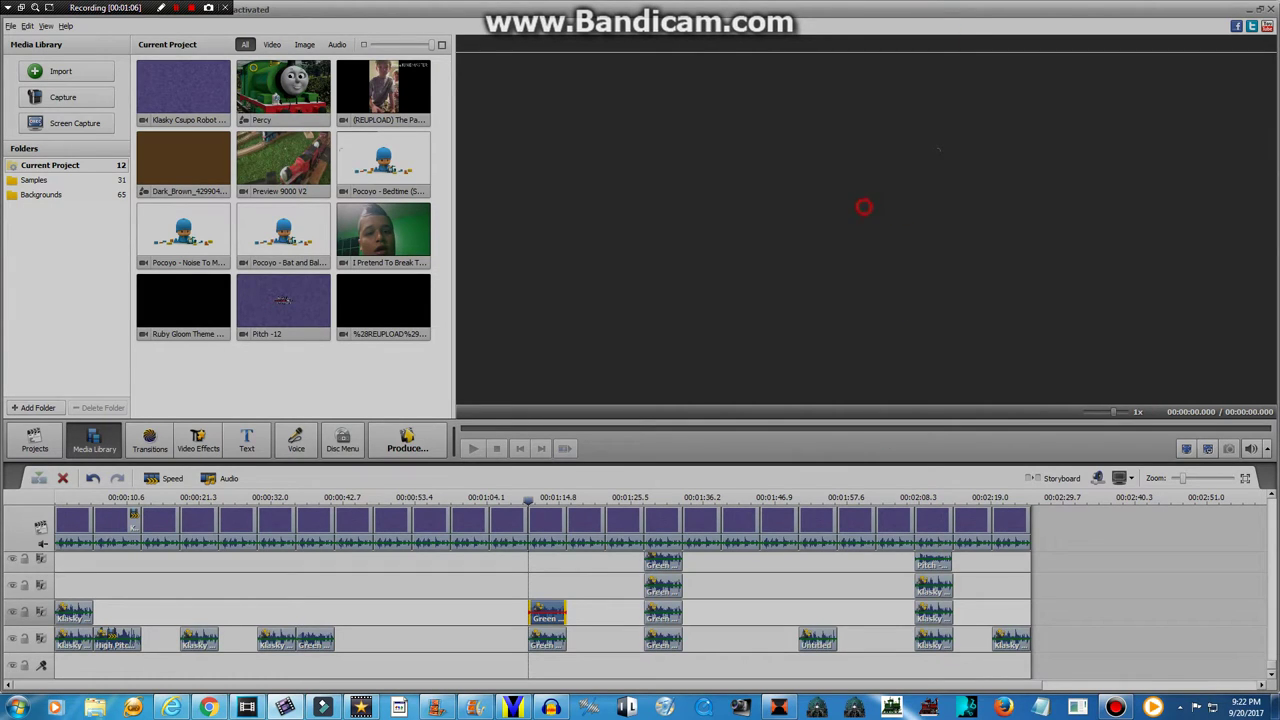
click(886, 497)
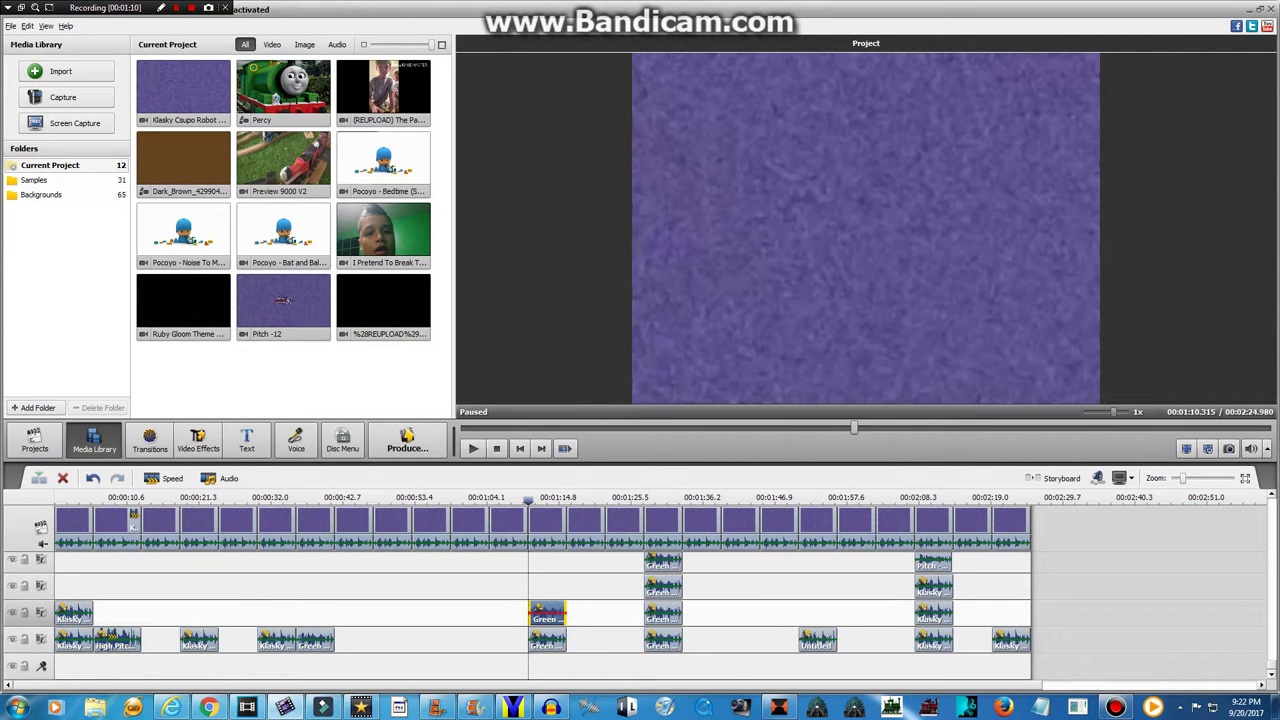
right_click(545, 472)
click(597, 492)
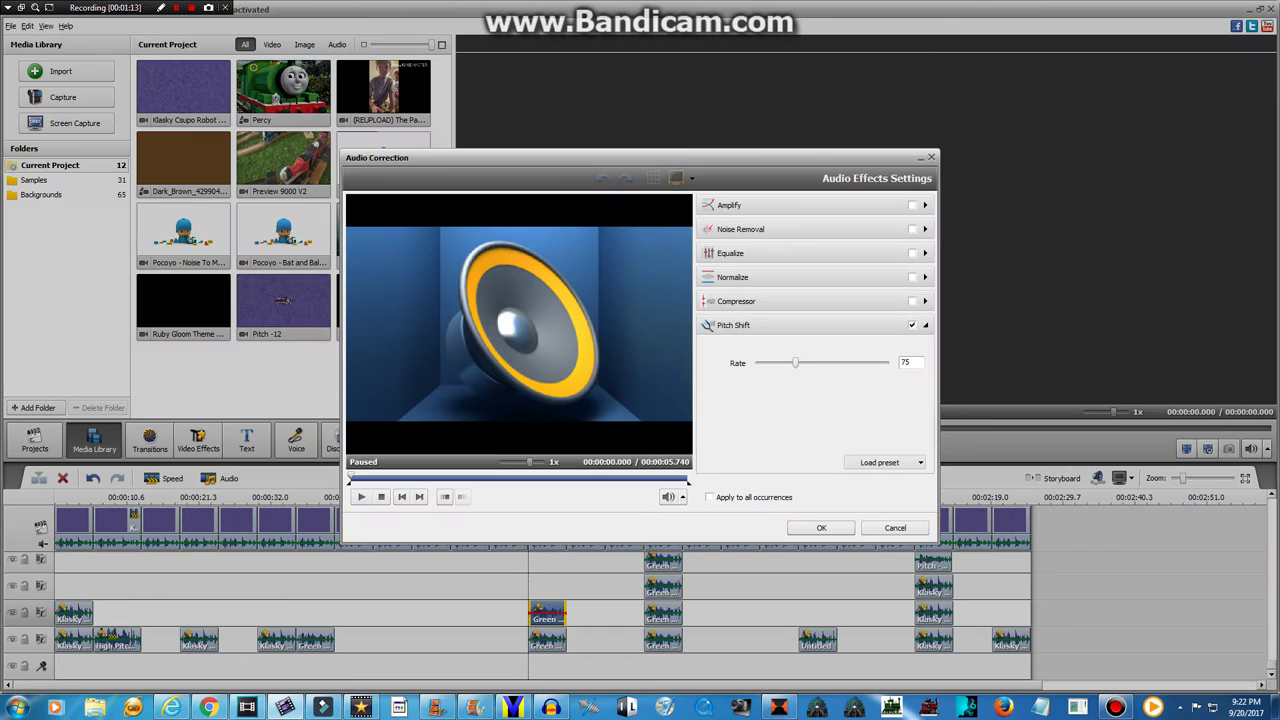
click(820, 527)
Examine the Pitch Shift setting of the lower audio clip beneath the Wave section at 00:01:10
right_click(545, 506)
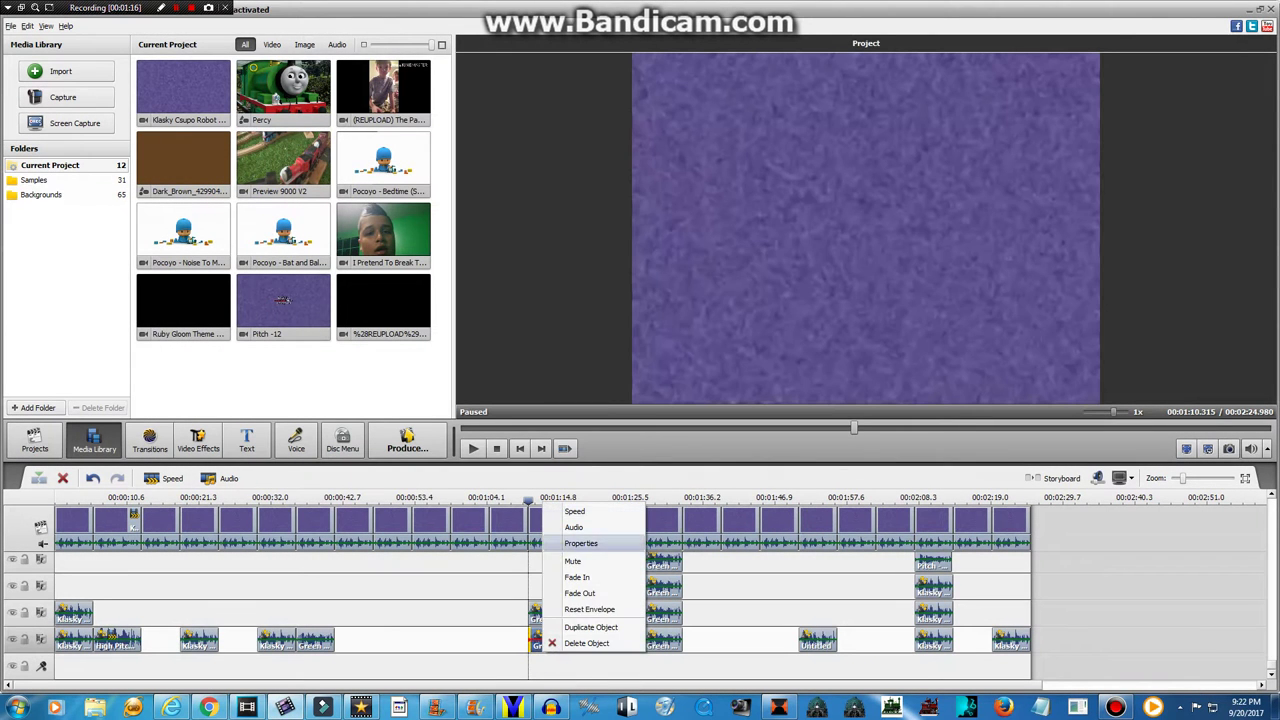
click(580, 543)
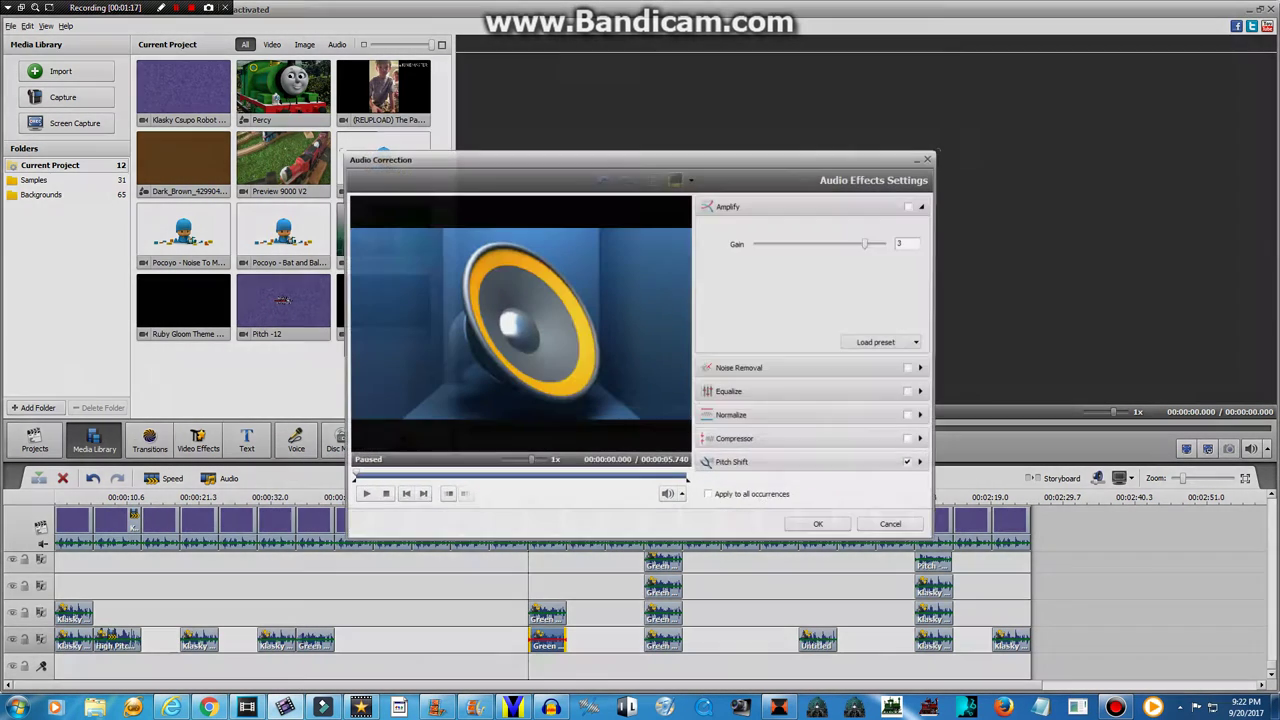
click(849, 460)
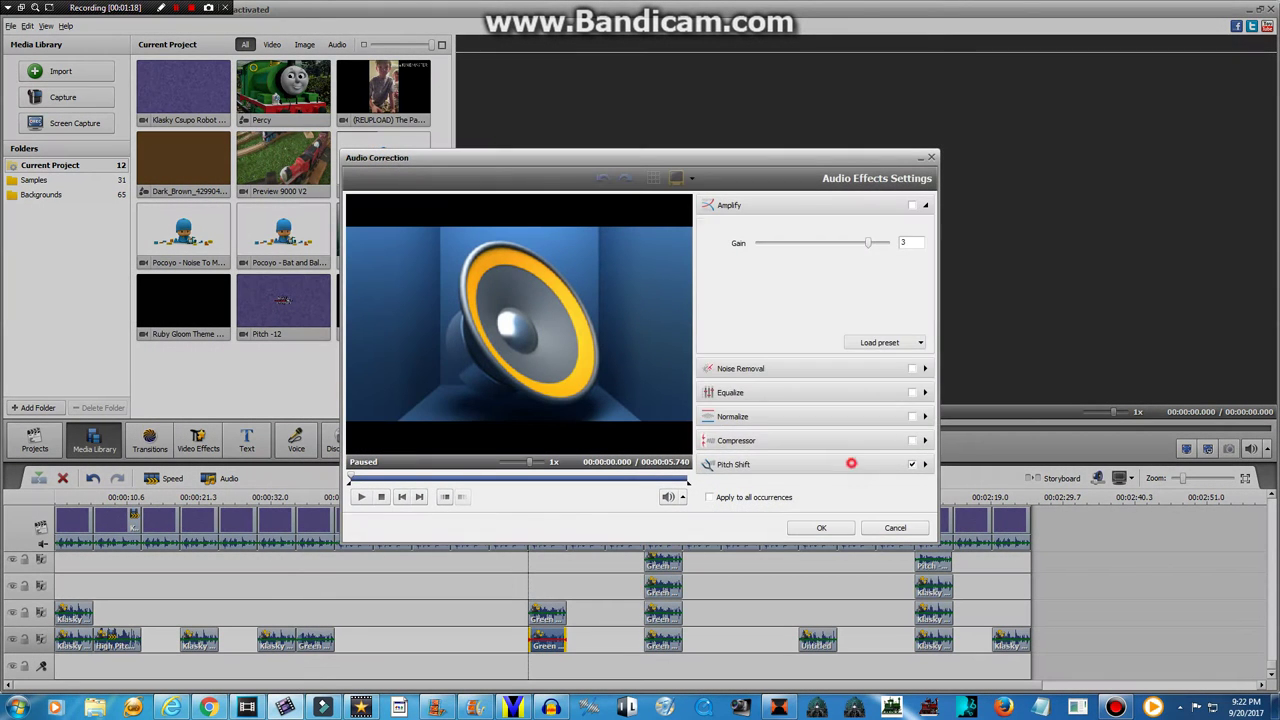
click(800, 531)
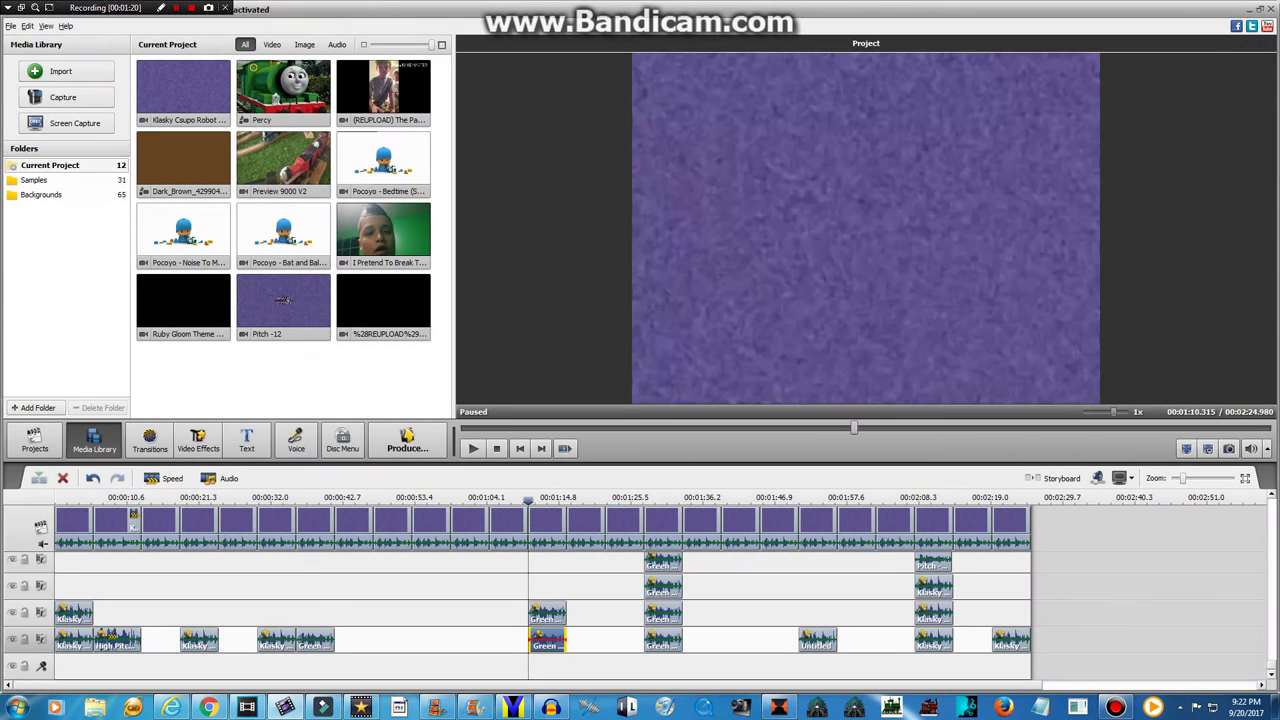
Examine the properties of the two consecutive Pan and Zoom effects that follow the Wave effect
right_click(582, 526)
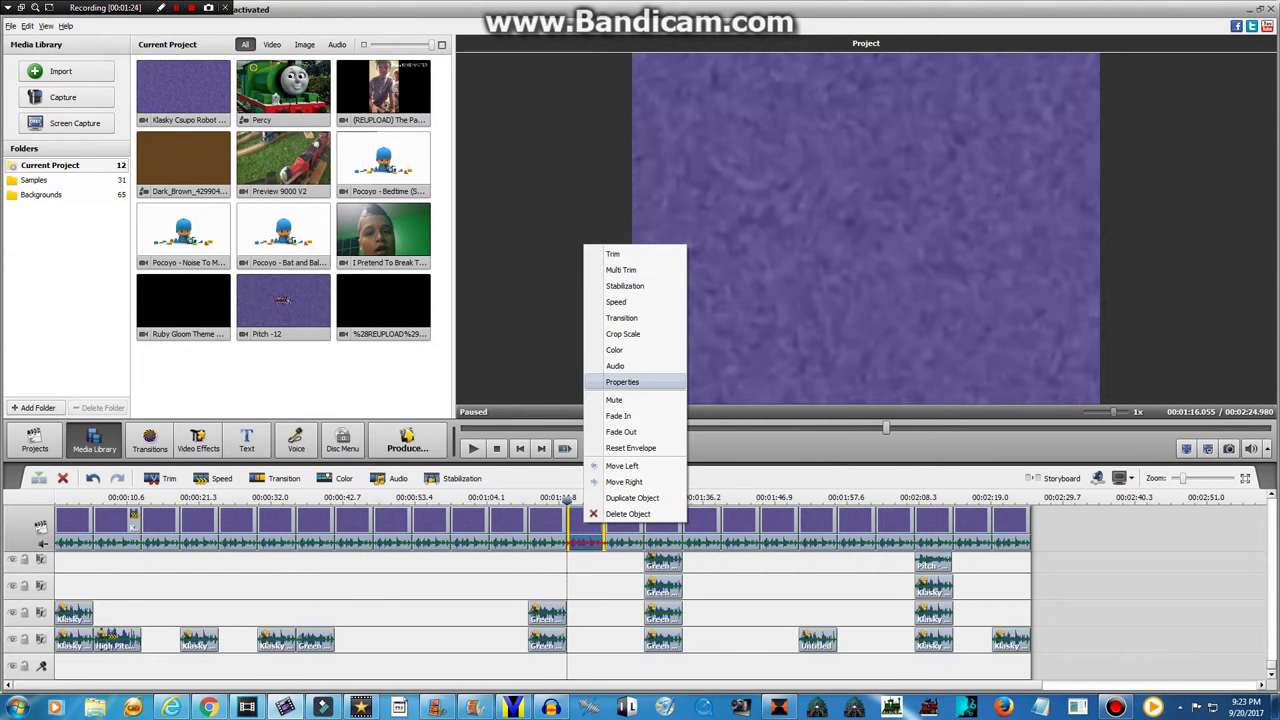
click(622, 382)
right_click(579, 562)
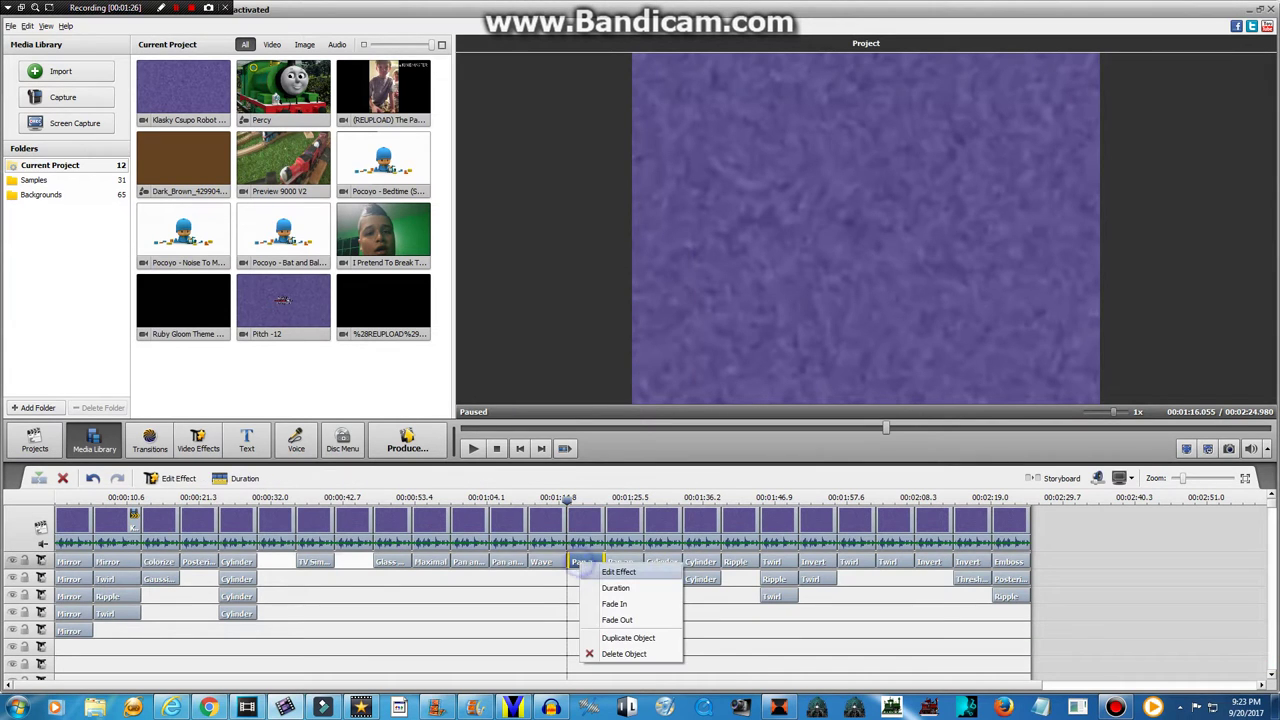
click(600, 572)
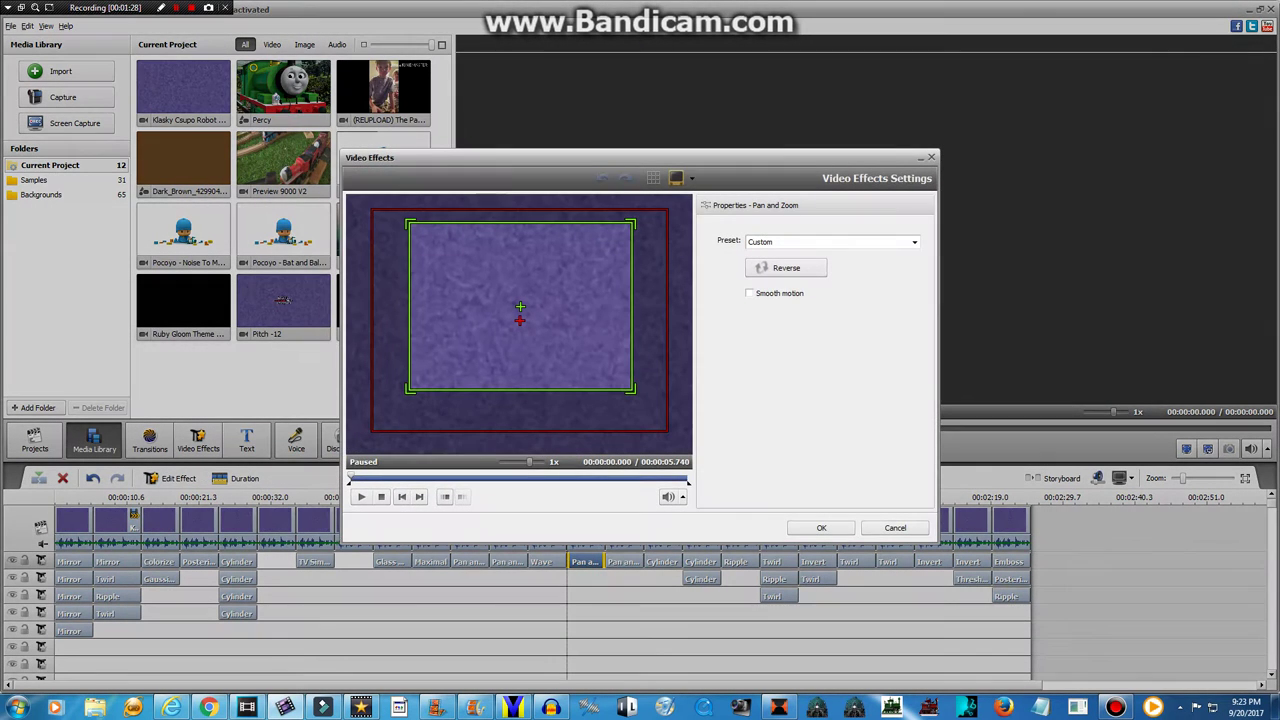
click(821, 527)
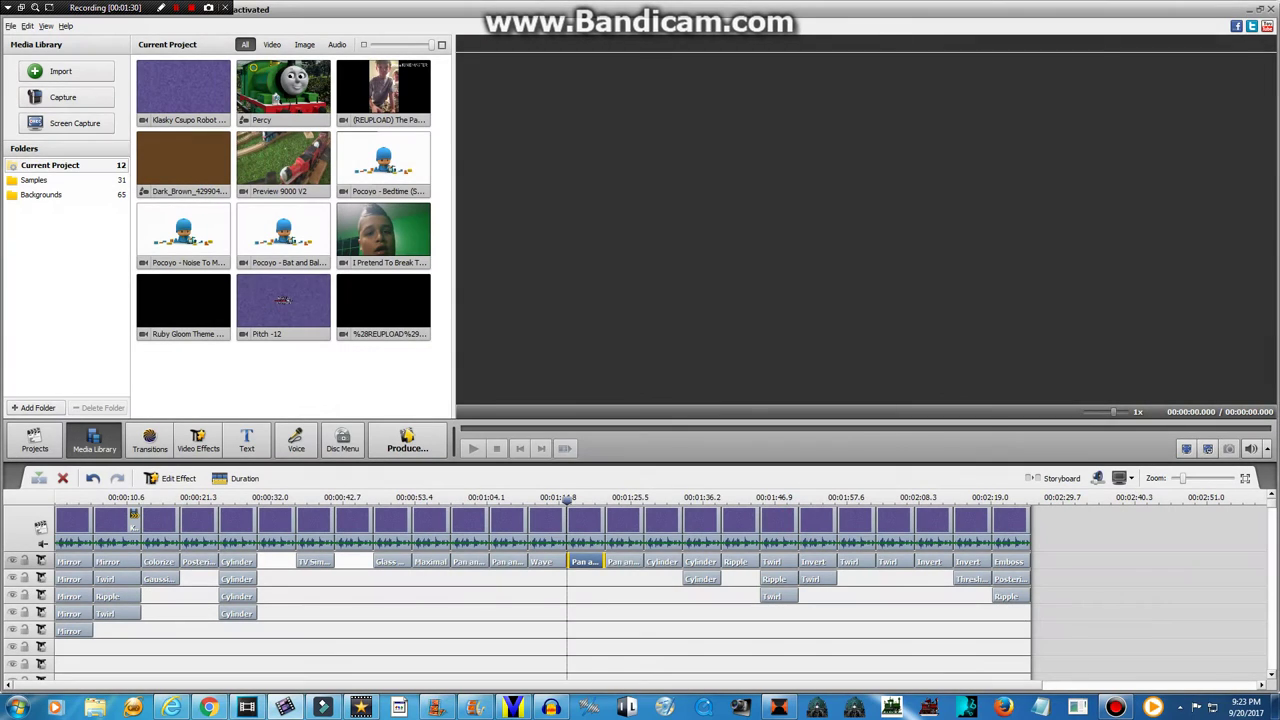
right_click(617, 562)
click(651, 570)
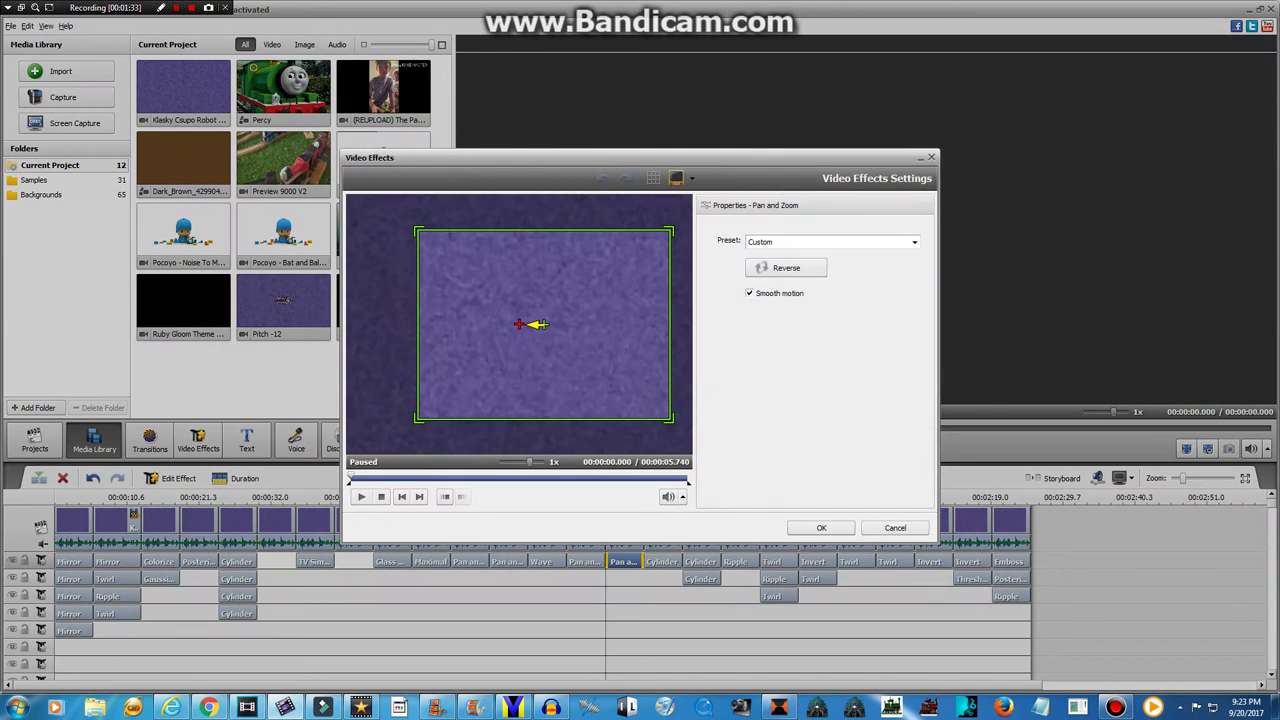
click(795, 530)
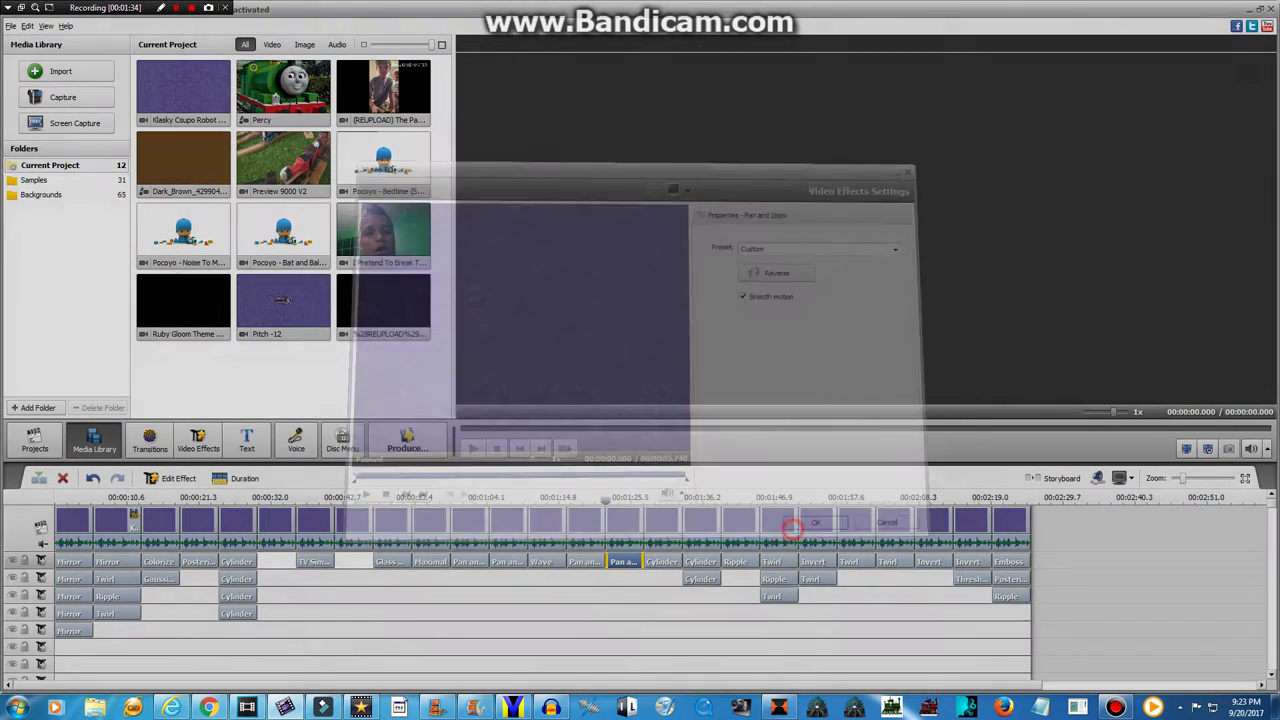
Examine the center, radius, degree and orientation of the Cylinder effect at 00:01:27
click(660, 562)
right_click(662, 562)
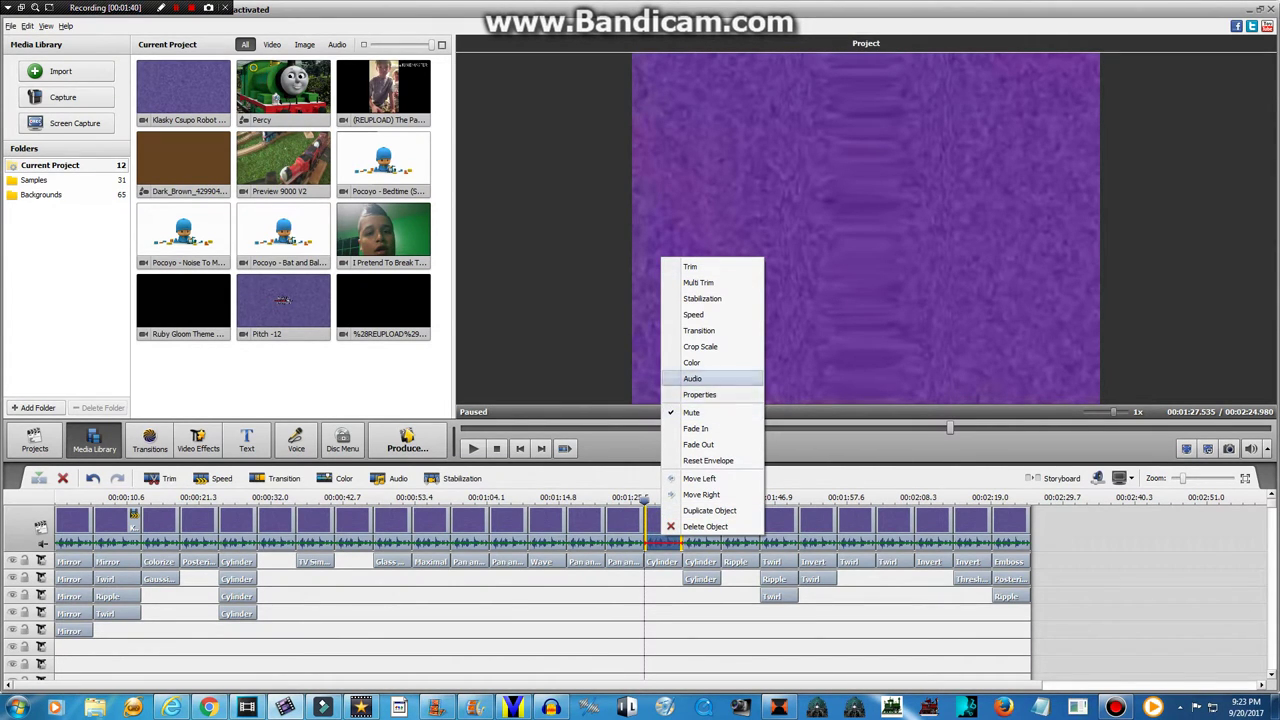
right_click(659, 562)
click(666, 575)
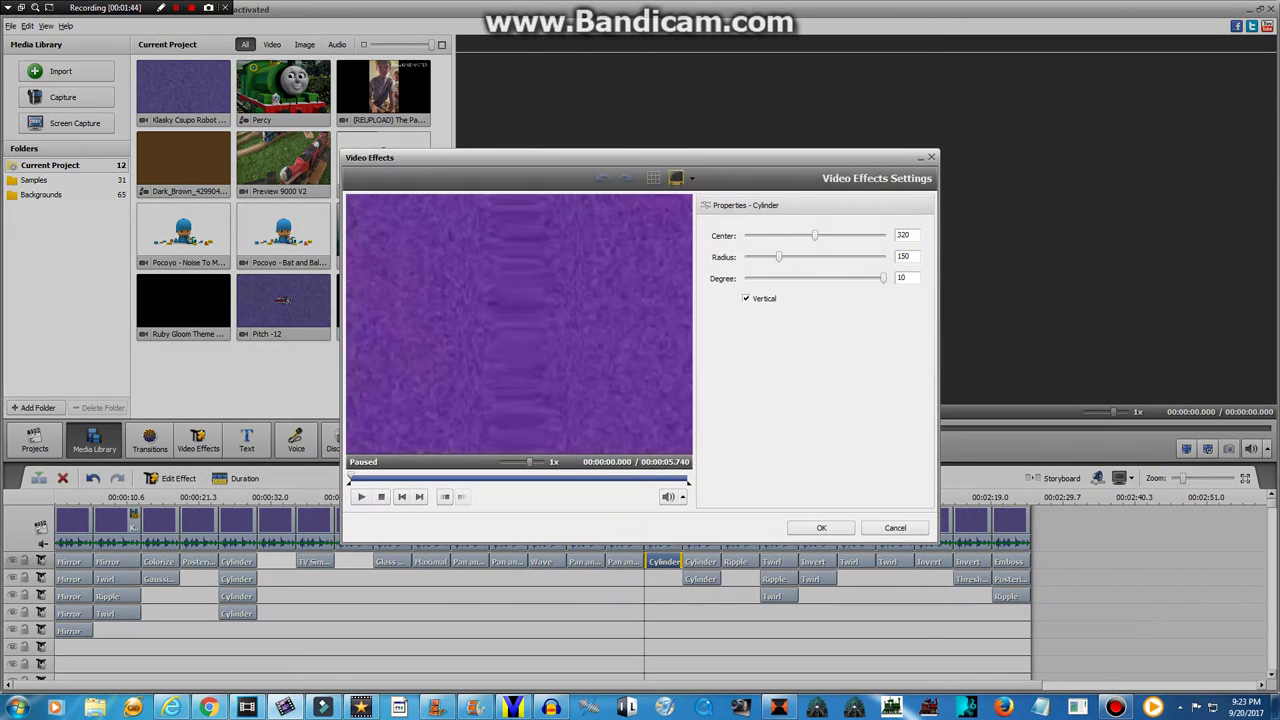
click(843, 524)
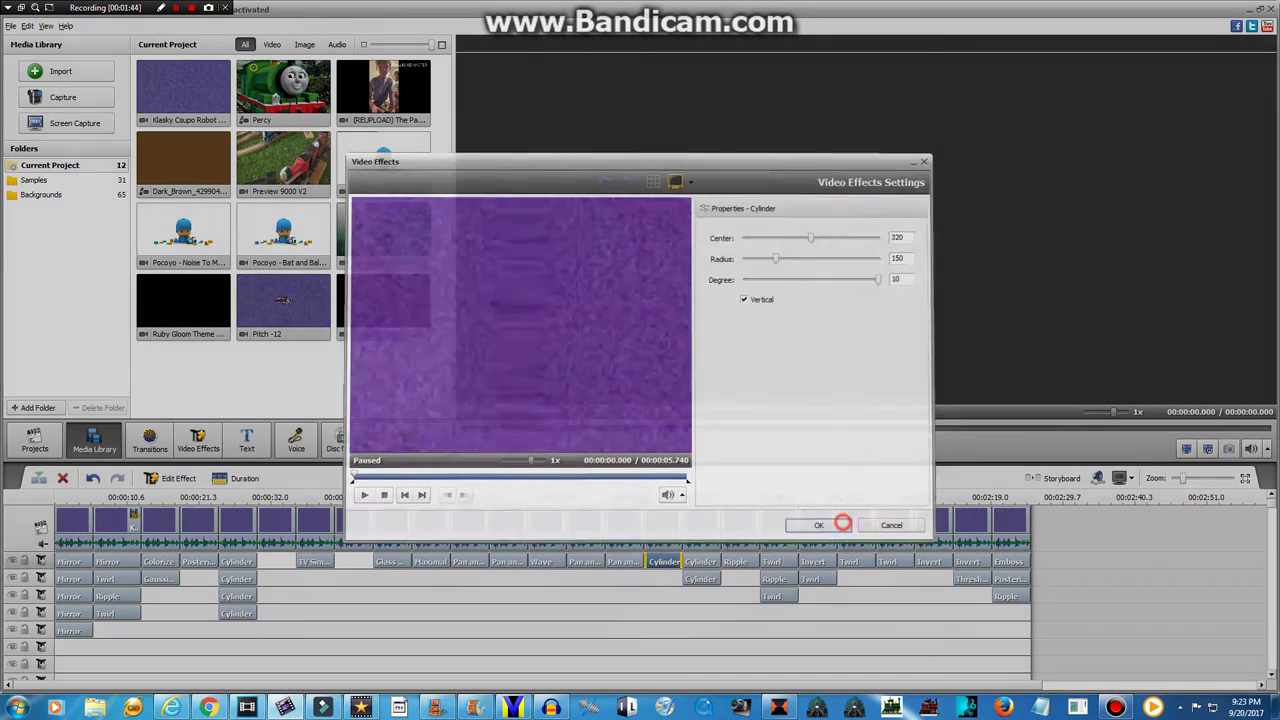
Check the color correction settings of the video clip above the Cylinder effect at 00:01:27
right_click(671, 517)
click(698, 342)
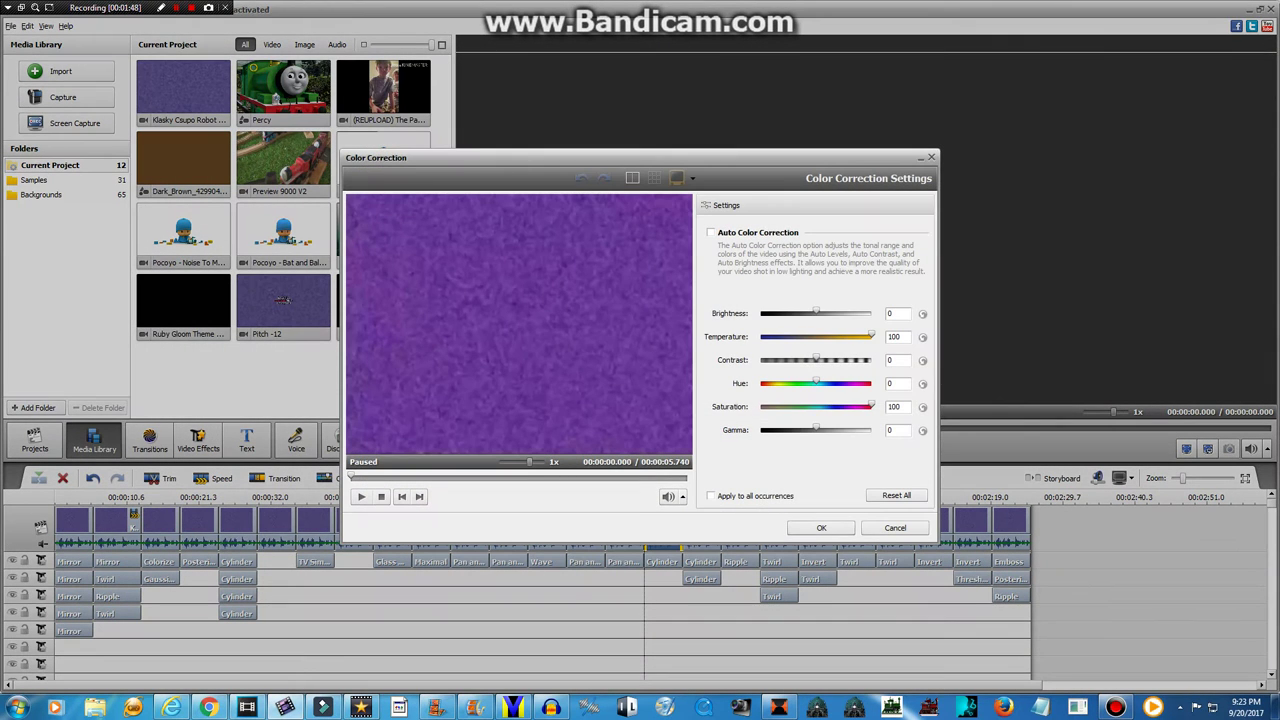
click(818, 527)
Review the properties of the single Cylinder effect at 00:01:27 once more, leaving them unchanged
click(666, 563)
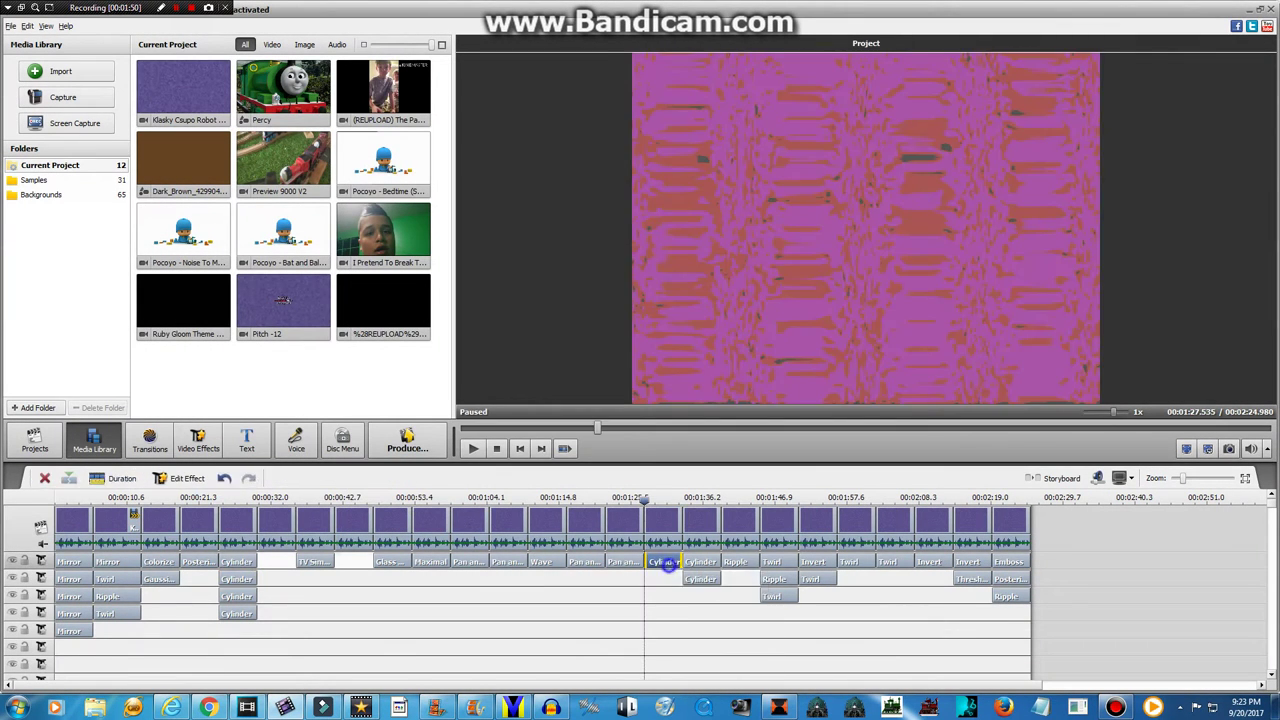
click(685, 568)
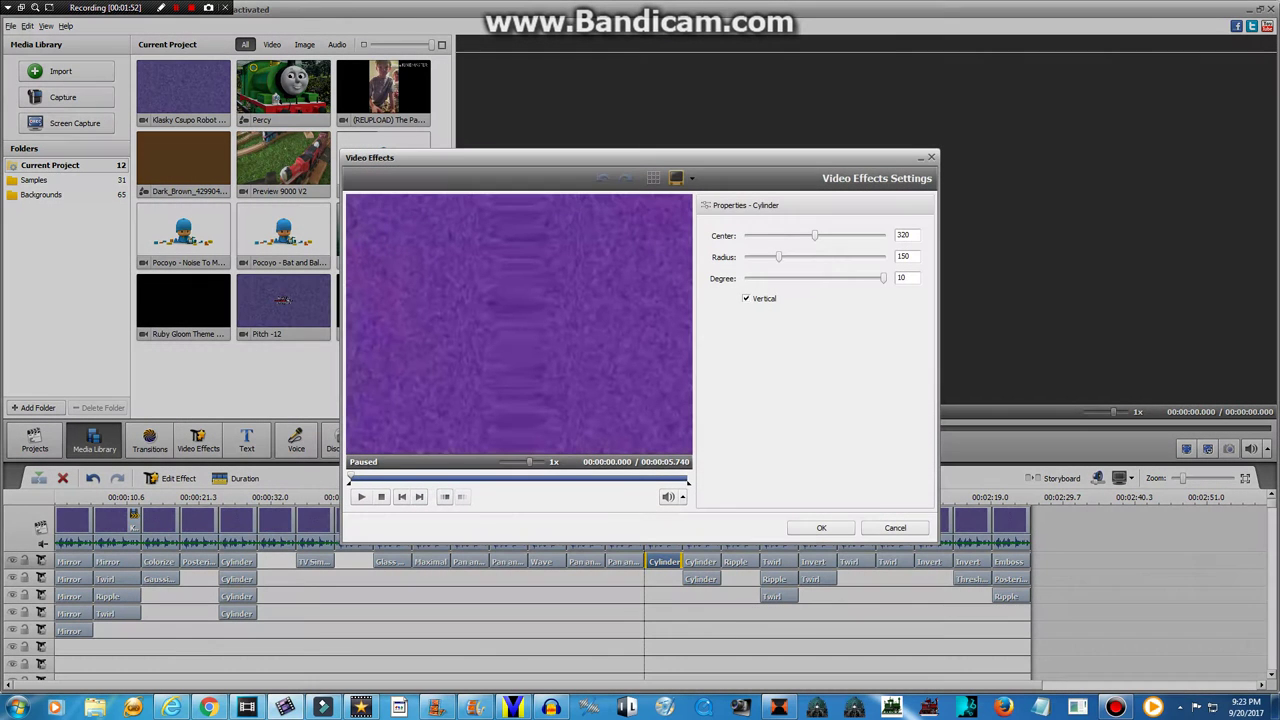
click(820, 527)
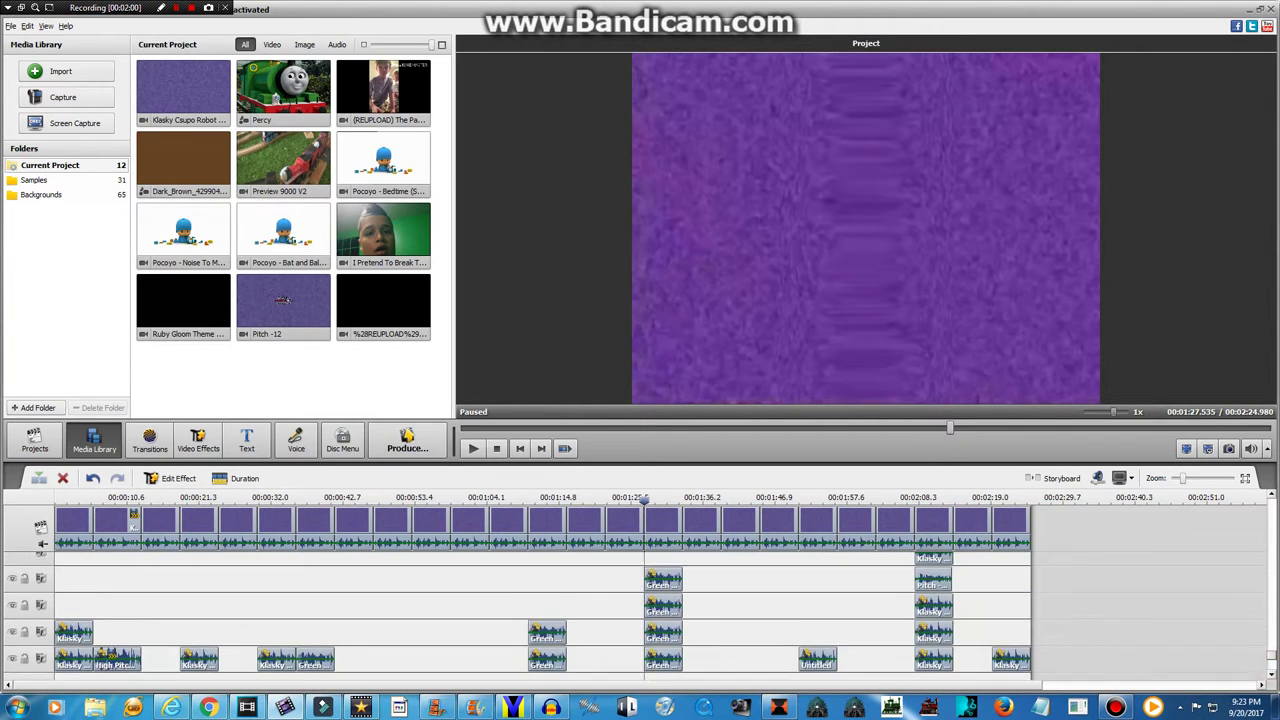
Examine the Pitch Shift setting of the topmost of the four Green Lowers audio clips at 00:01:27
right_click(662, 590)
click(700, 498)
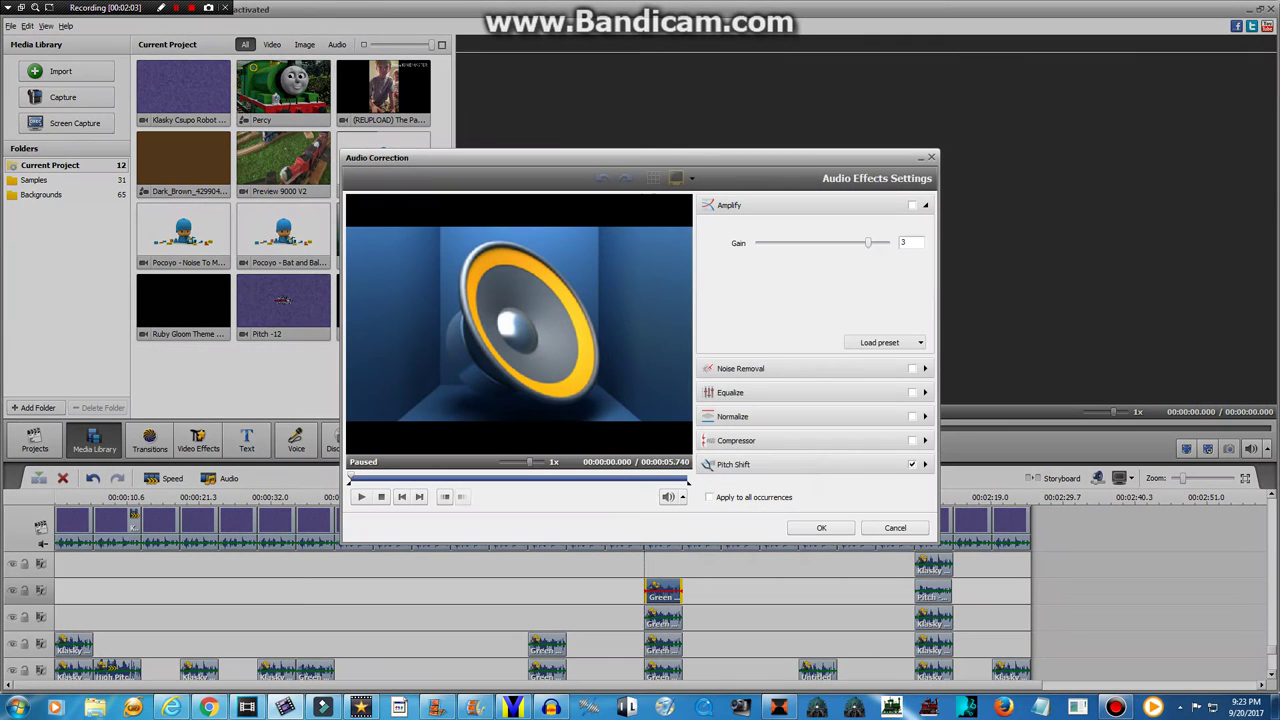
click(829, 471)
click(835, 522)
Examine the Pitch Shift setting of the second Green Lowers audio clip from the top at 00:01:27
right_click(674, 612)
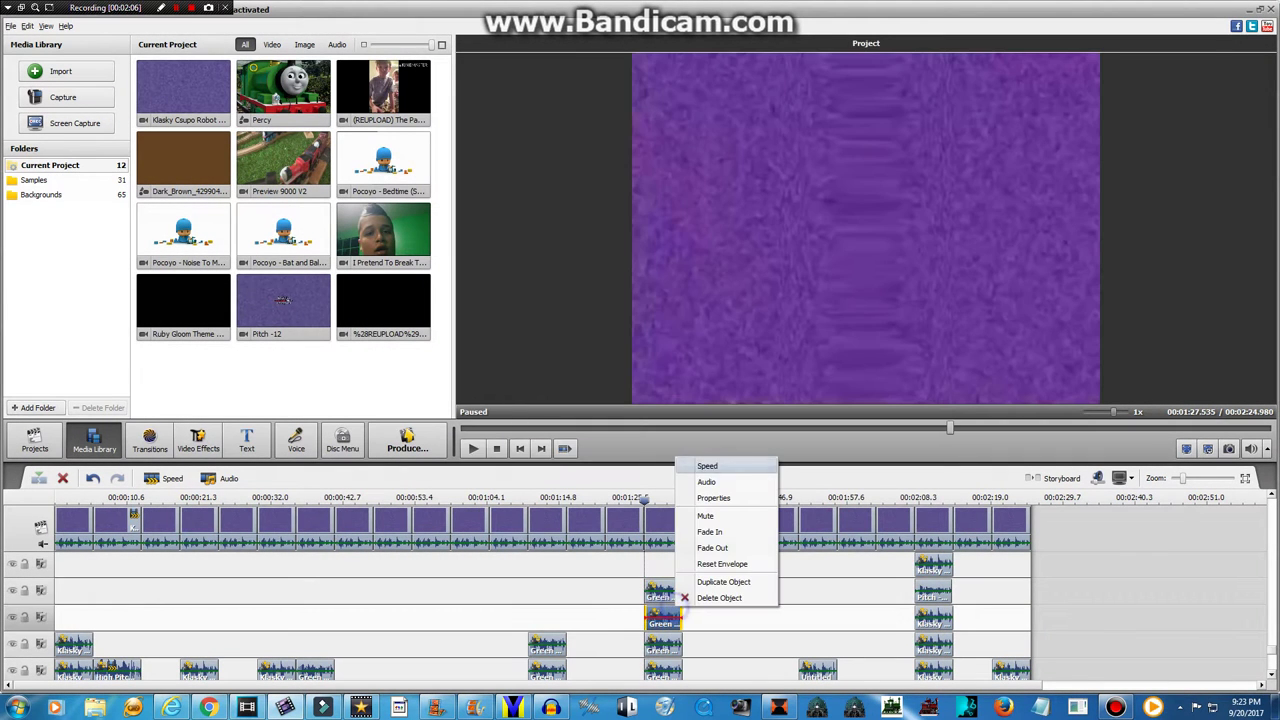
click(730, 481)
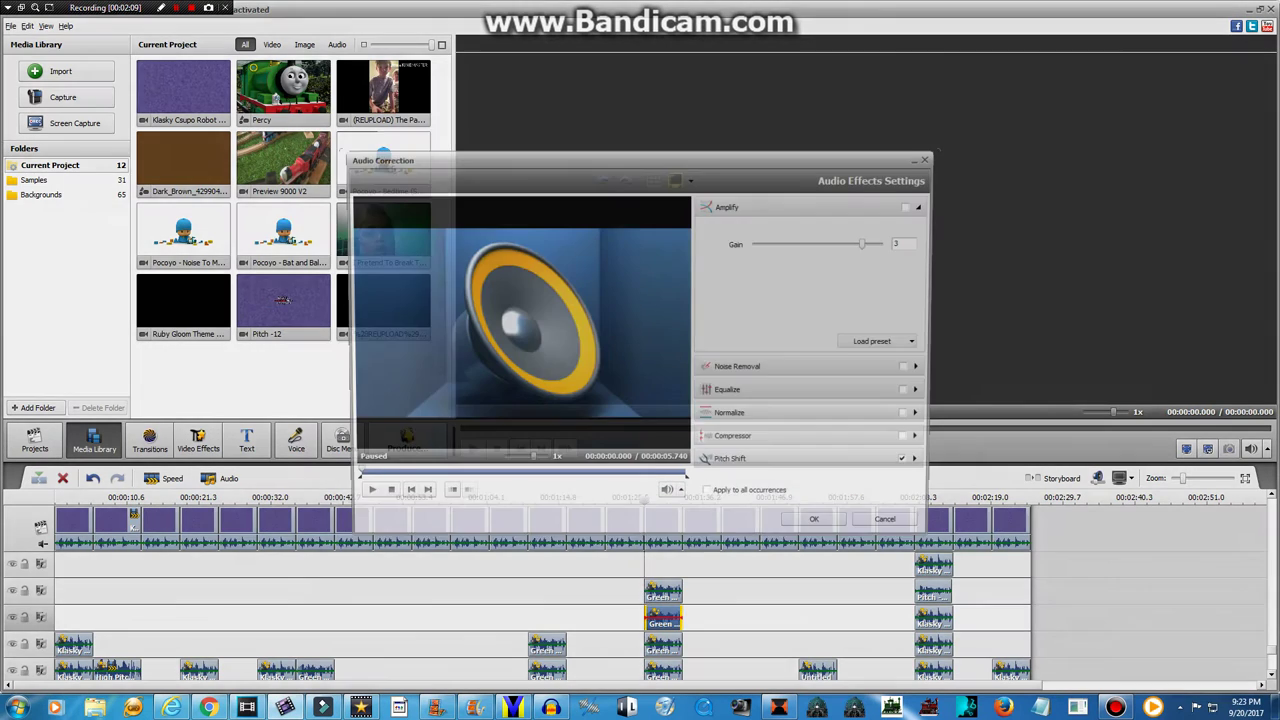
click(829, 457)
click(805, 528)
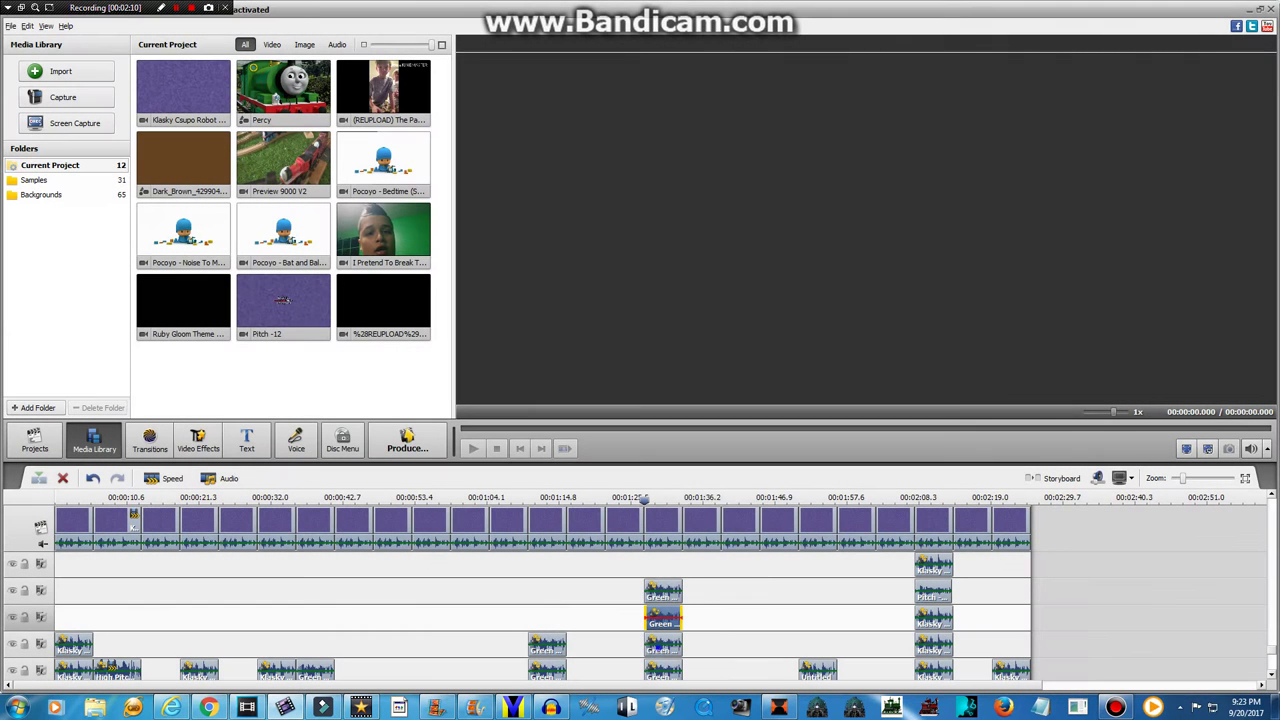
Check the audio effects and file properties of the third Green Lowers audio clip from the top at 00:01:27
right_click(659, 648)
click(688, 522)
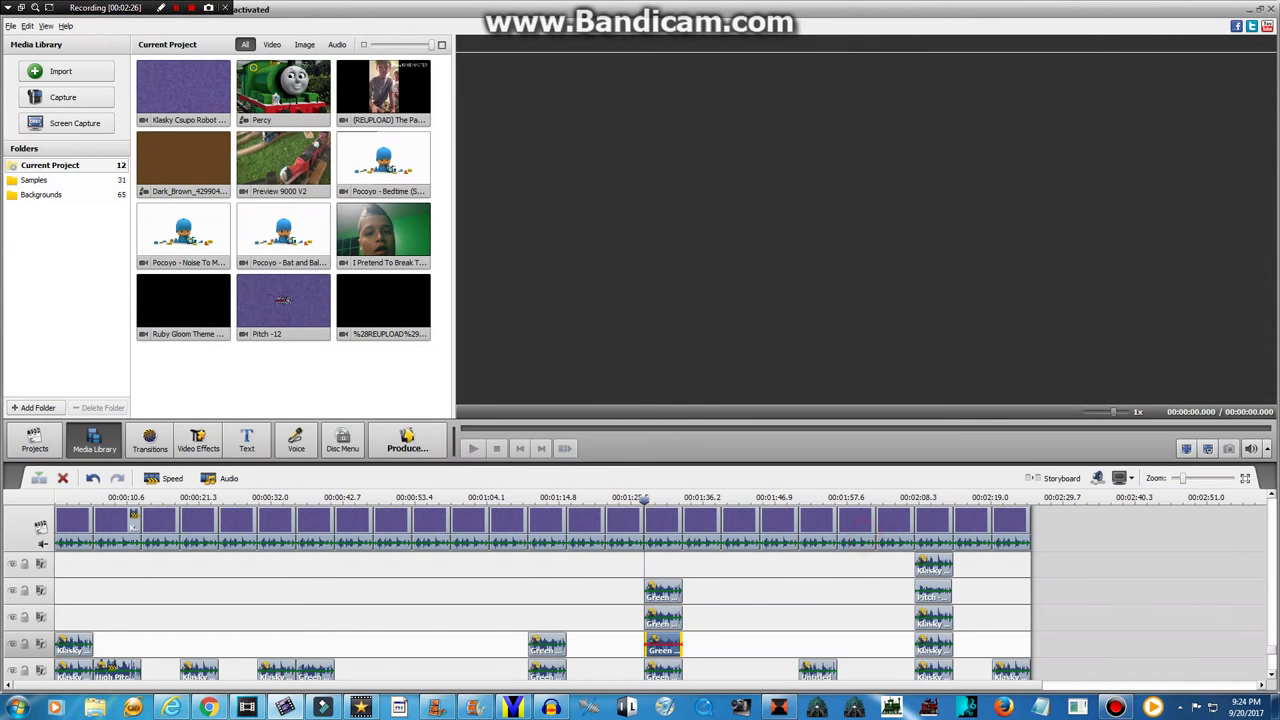
click(672, 625)
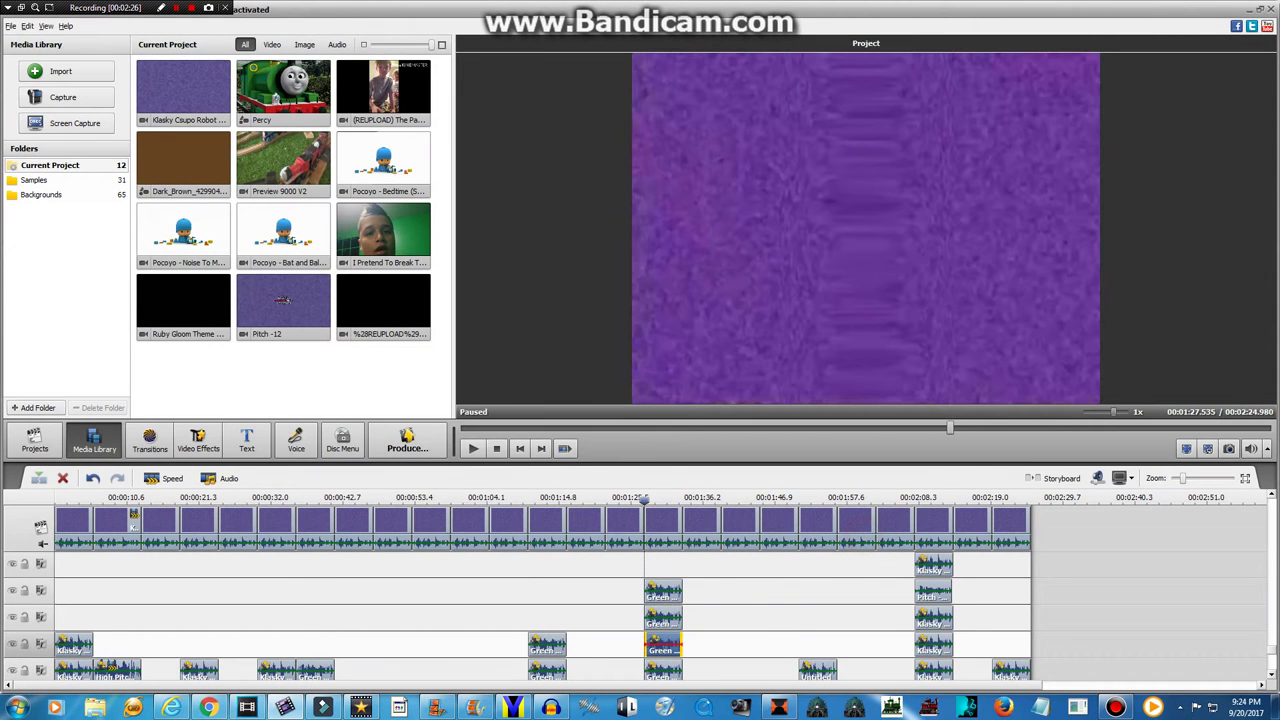
right_click(680, 631)
click(711, 529)
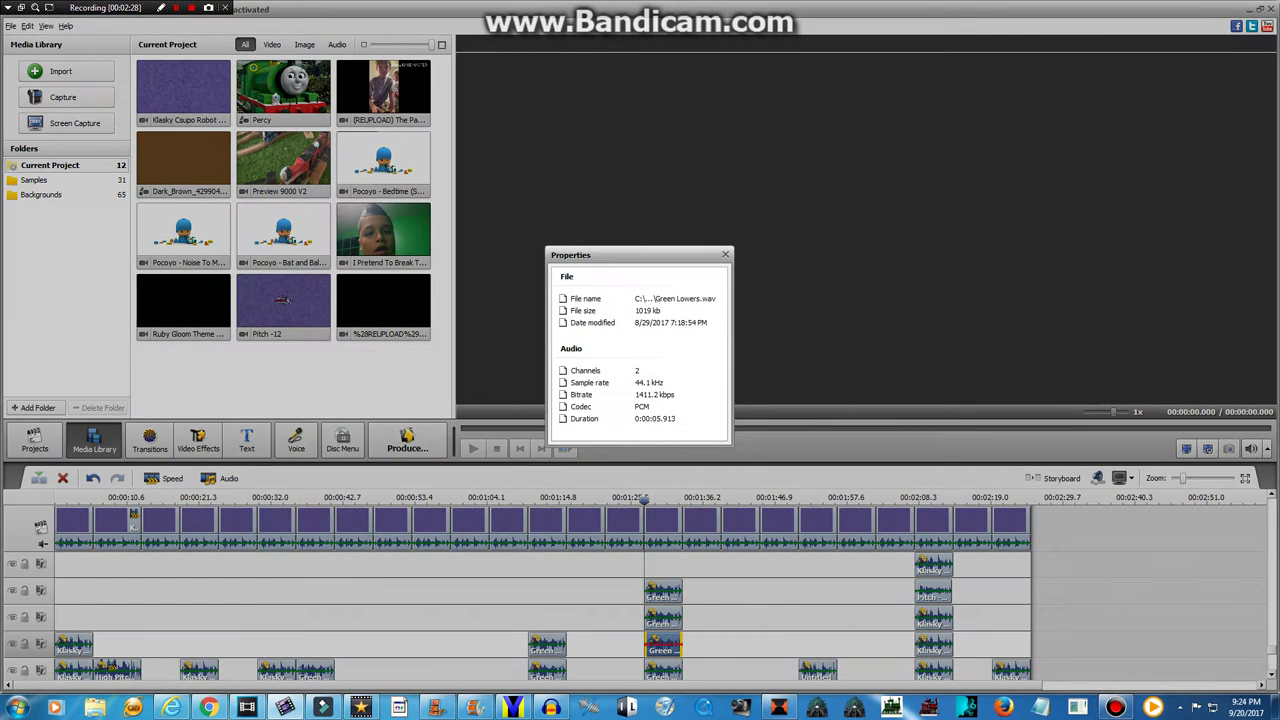
click(726, 254)
Examine the Pitch Shift rate of the third Green Lowers audio clip from the top at 00:01:27
right_click(672, 645)
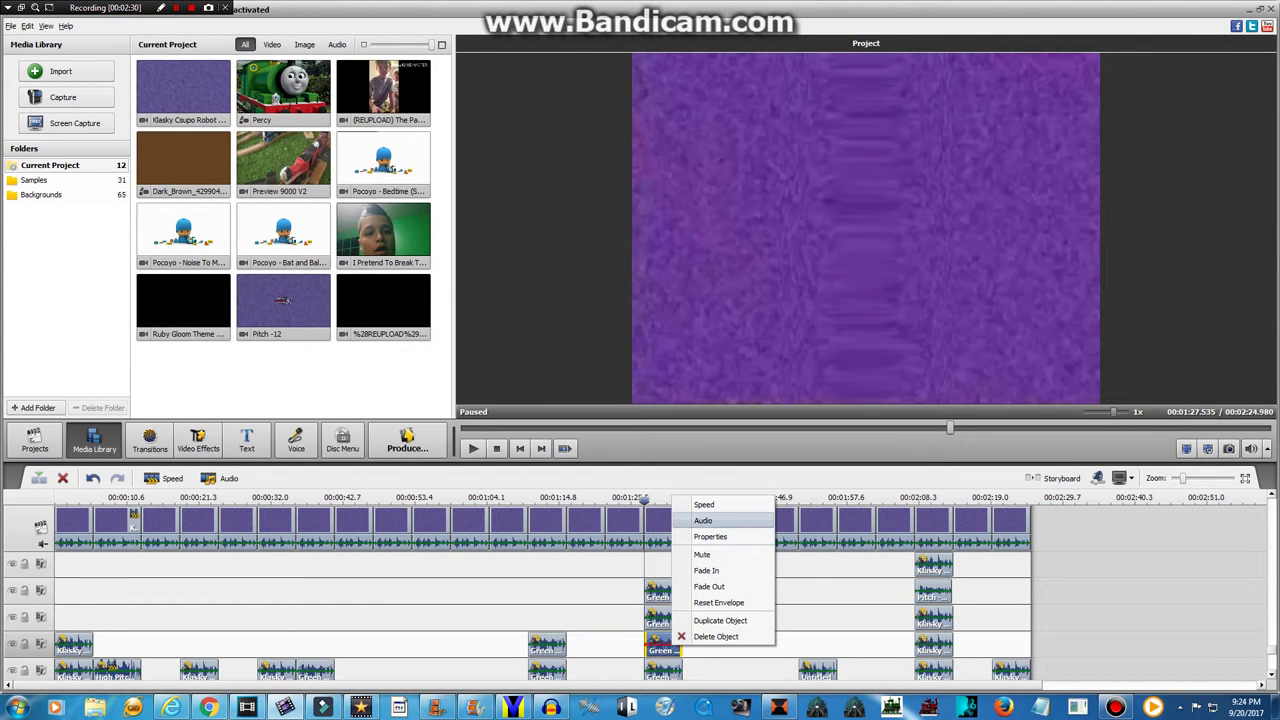
click(712, 523)
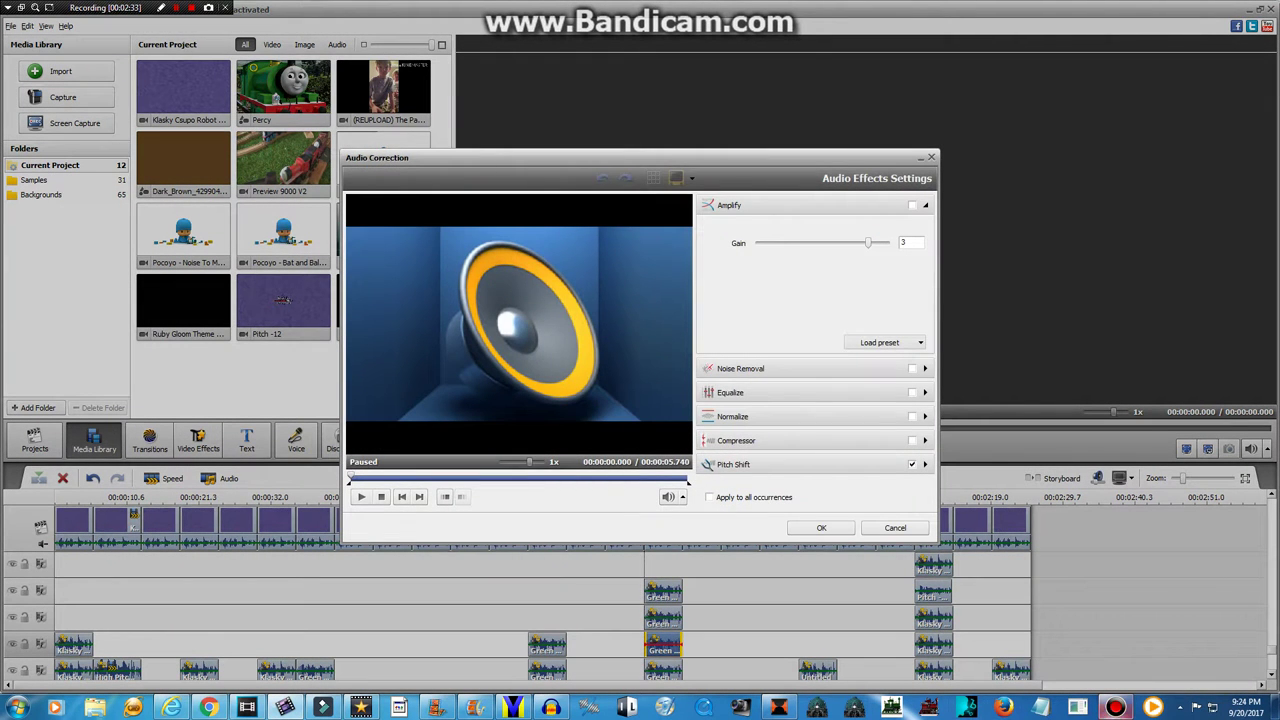
click(1114, 707)
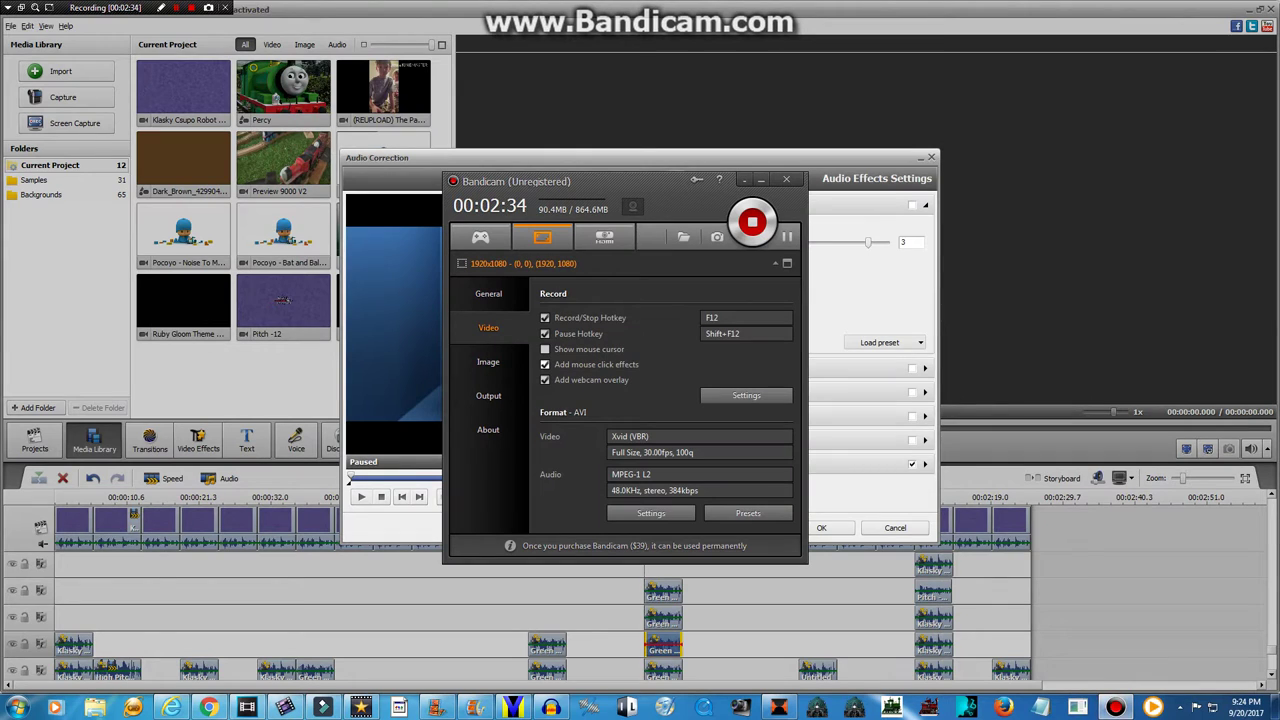
click(1114, 707)
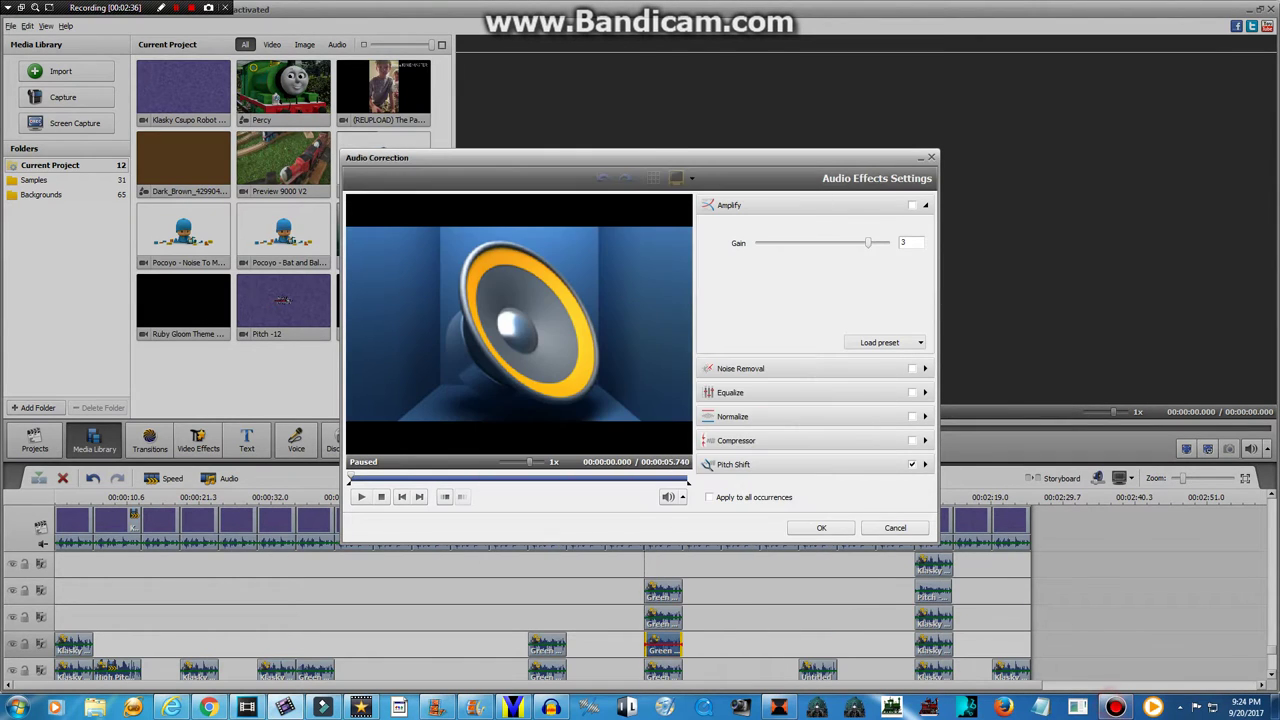
click(820, 464)
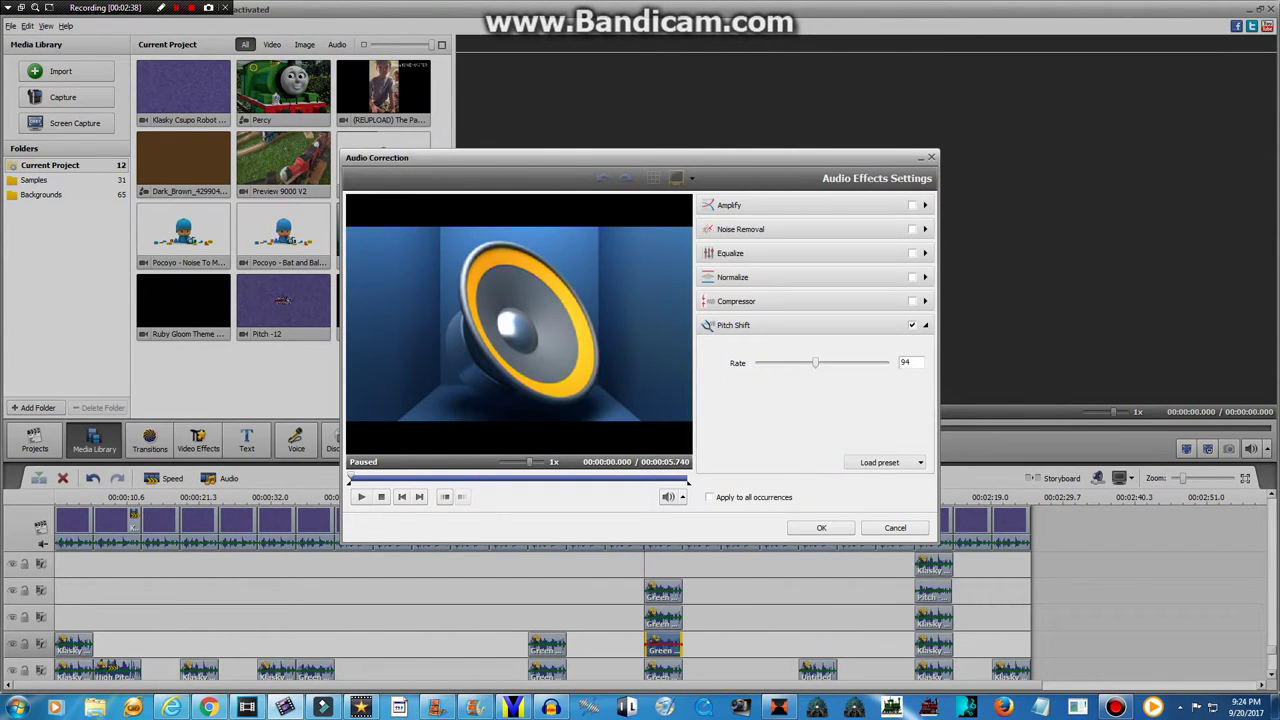
click(821, 527)
Examine the Pitch Shift setting of the lowest of the four audio clips at 00:01:27
right_click(666, 676)
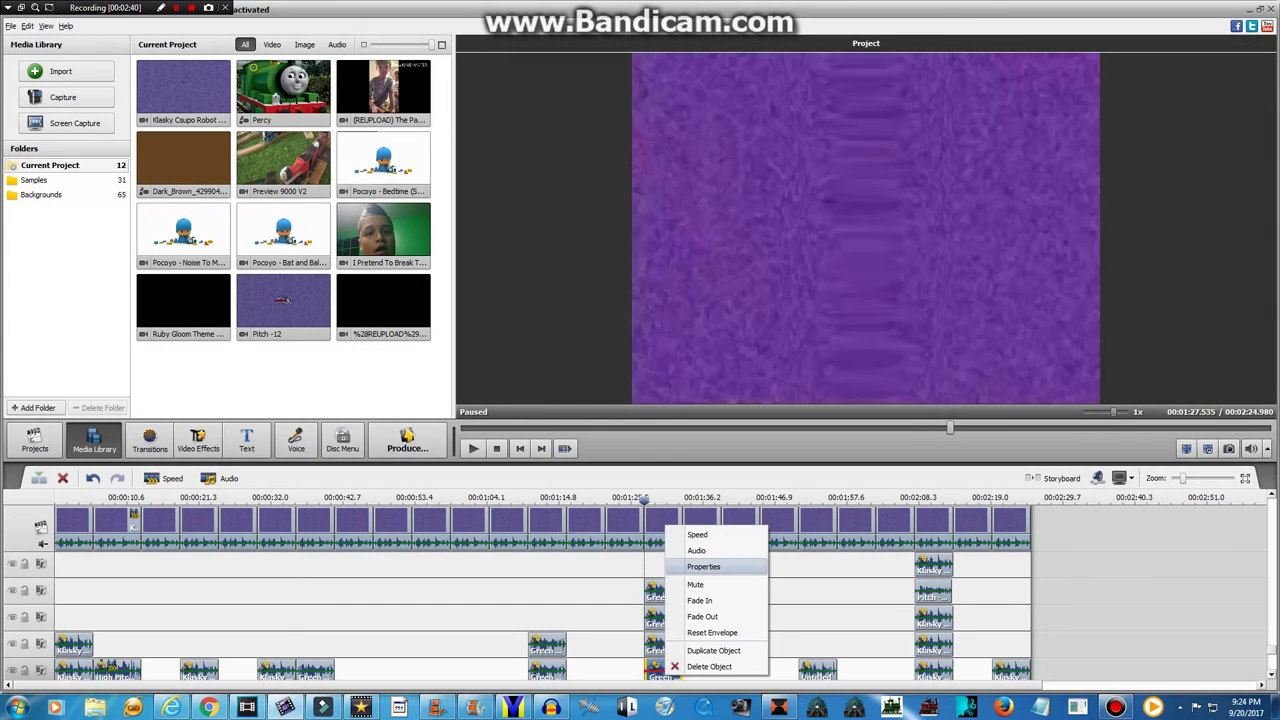
click(708, 551)
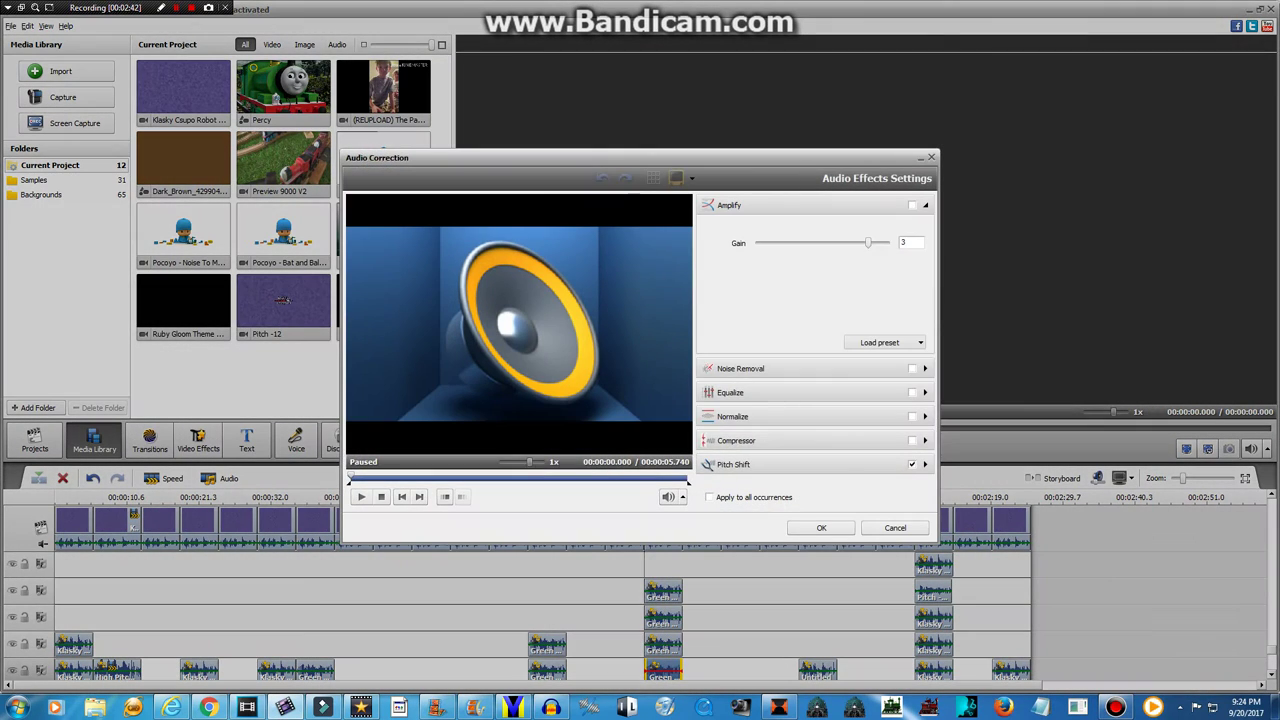
click(846, 471)
click(841, 526)
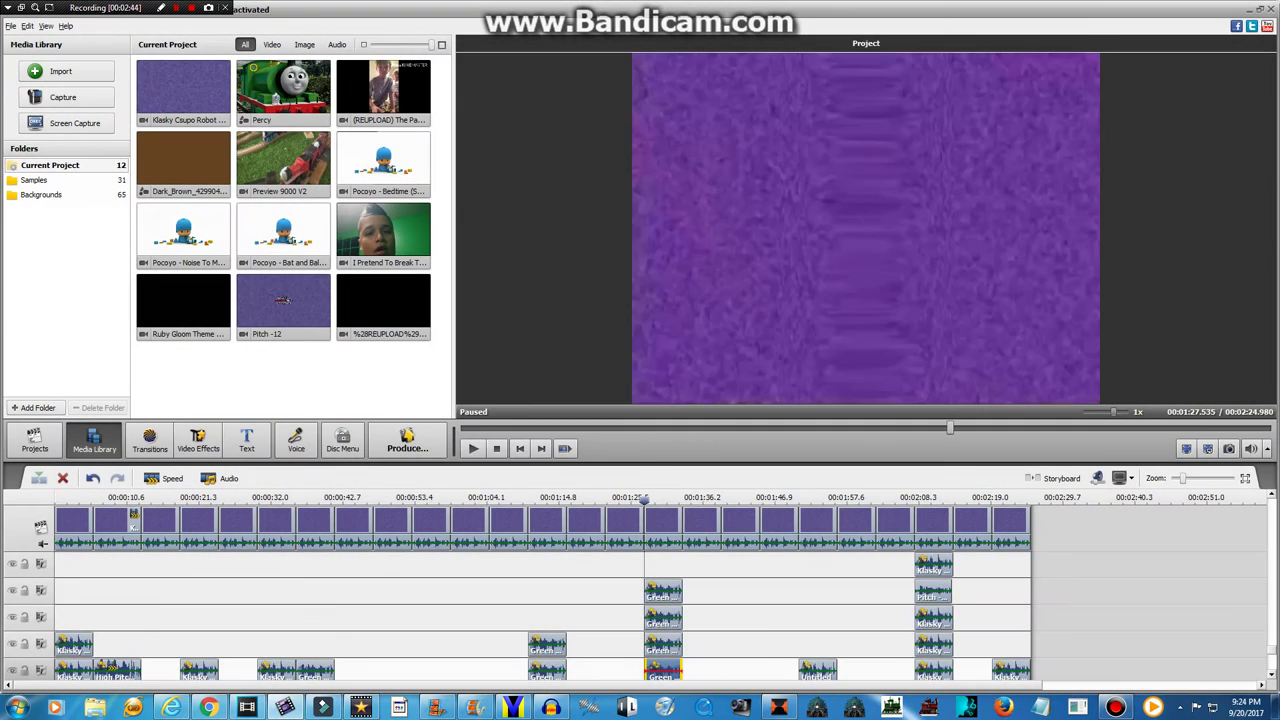
Examine the center, radius, degree and orientation of the upper Cylinder effect at 00:01:33
click(1270, 650)
drag(1270, 660, 1270, 520)
right_click(699, 525)
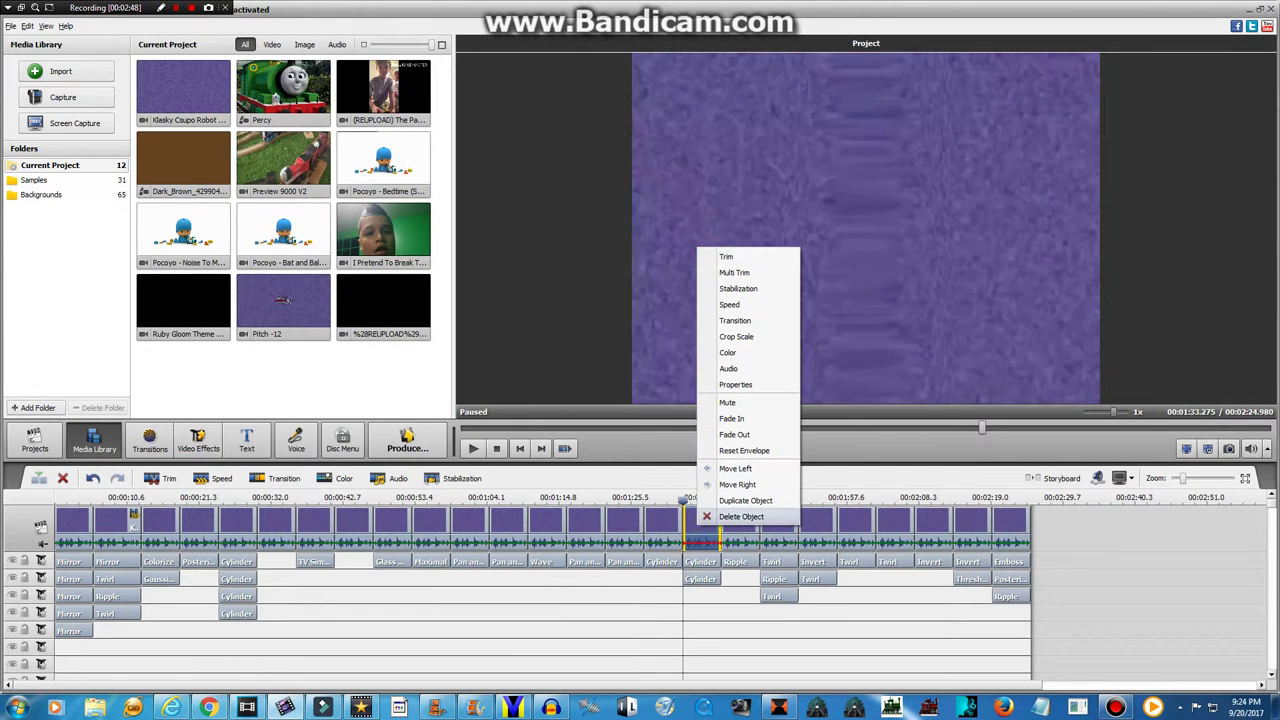
right_click(703, 561)
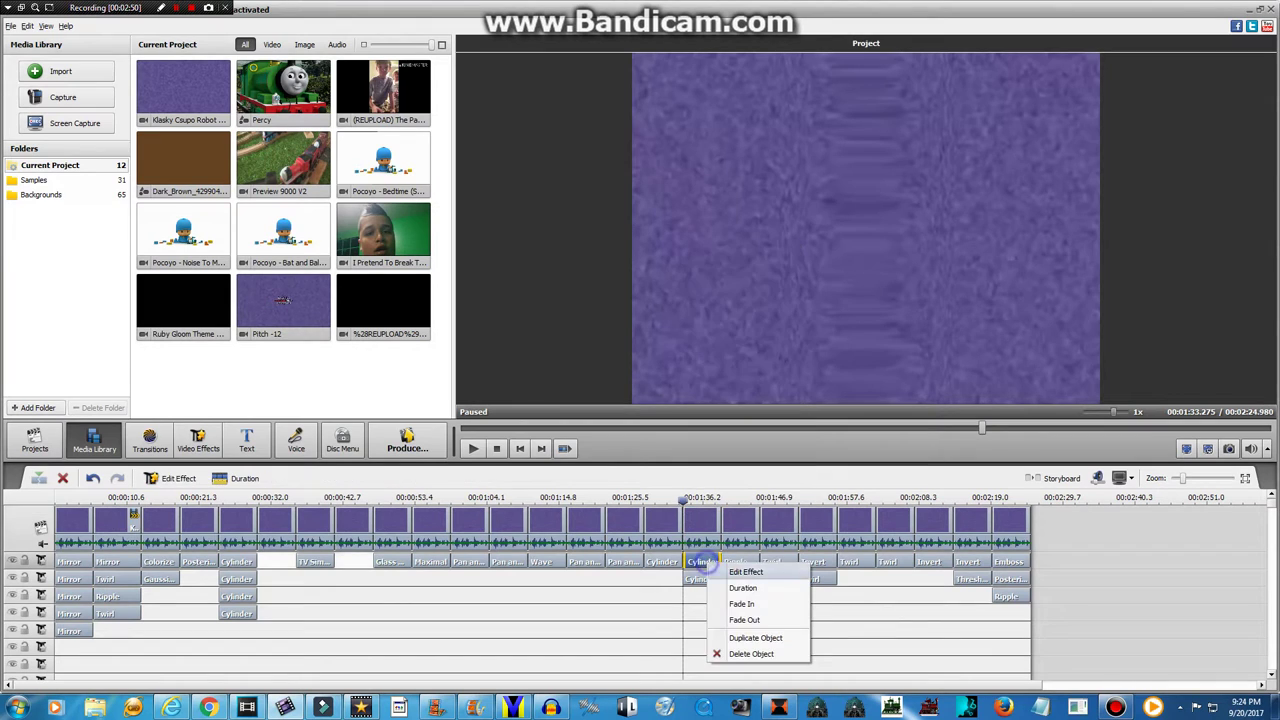
click(731, 566)
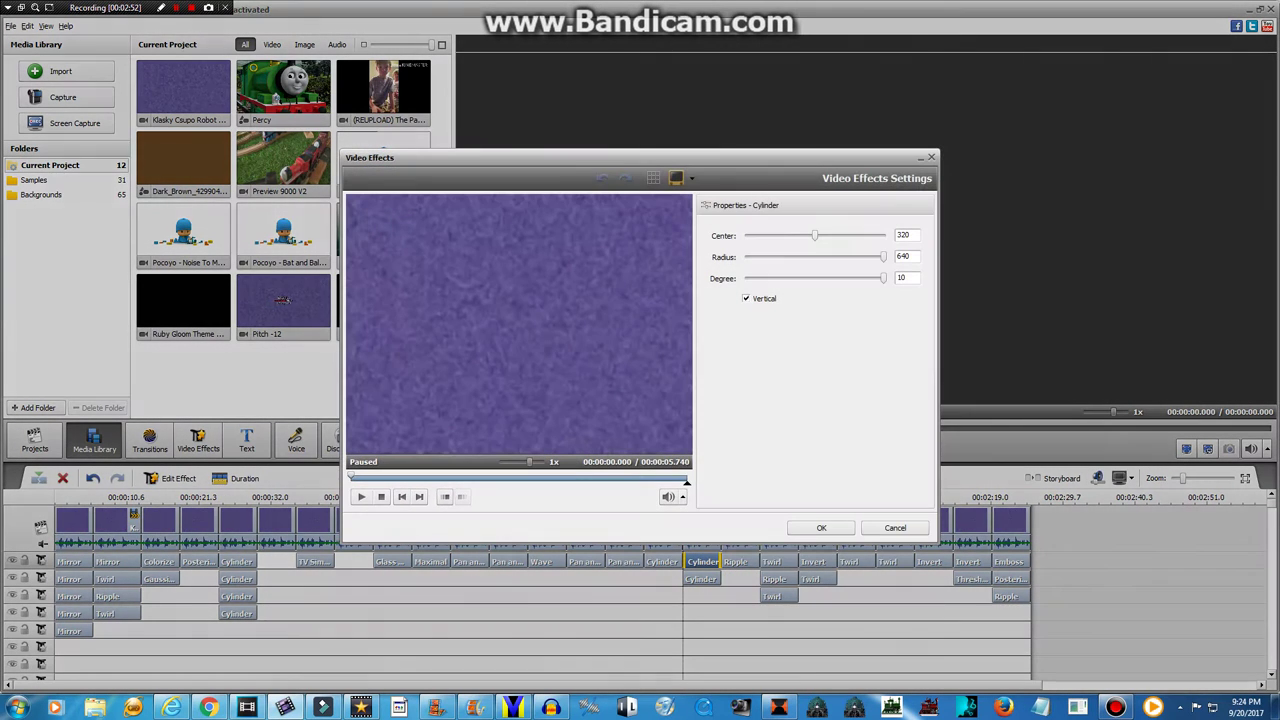
click(821, 528)
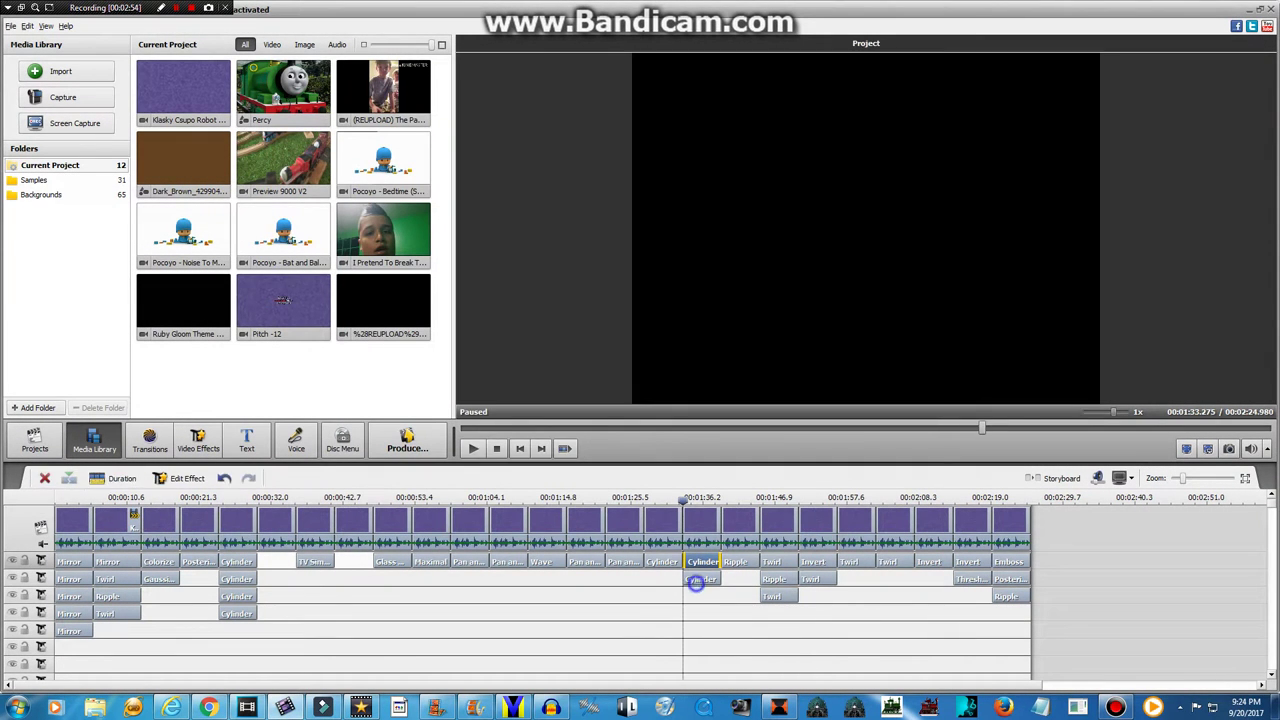
Examine the center, radius, degree and orientation of the lower Cylinder effect at 00:01:33
right_click(701, 582)
click(728, 593)
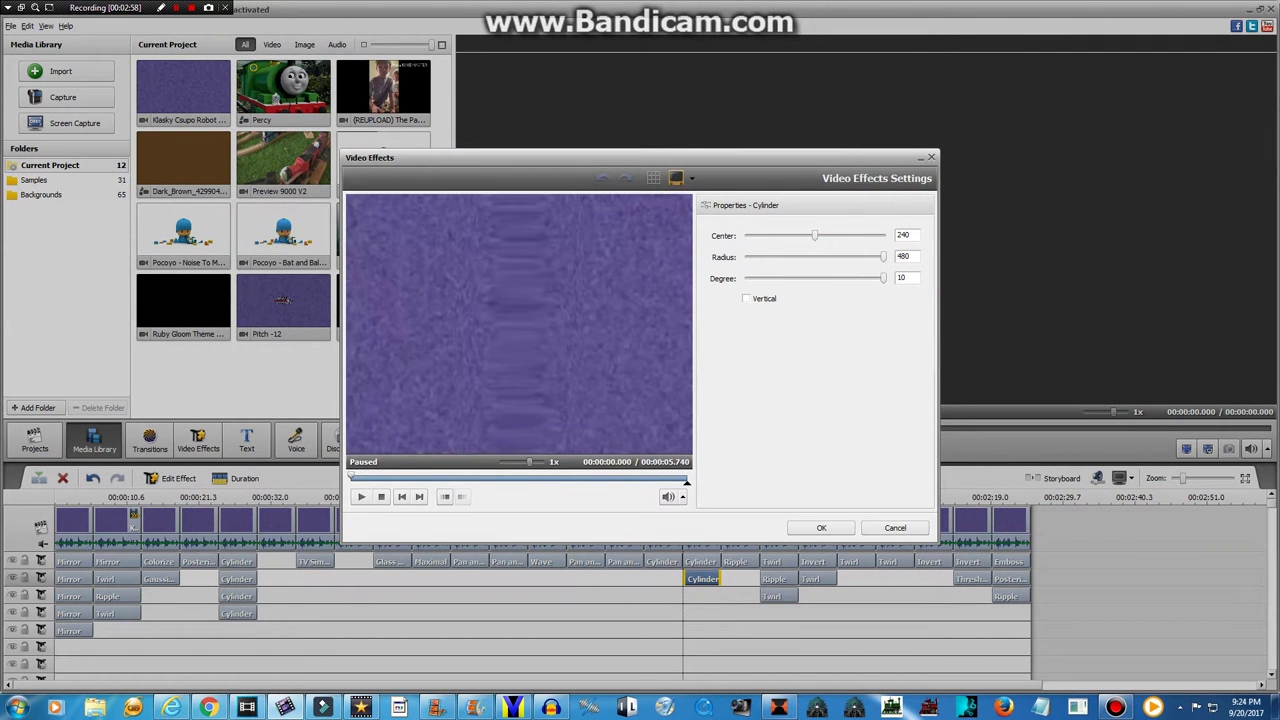
click(821, 528)
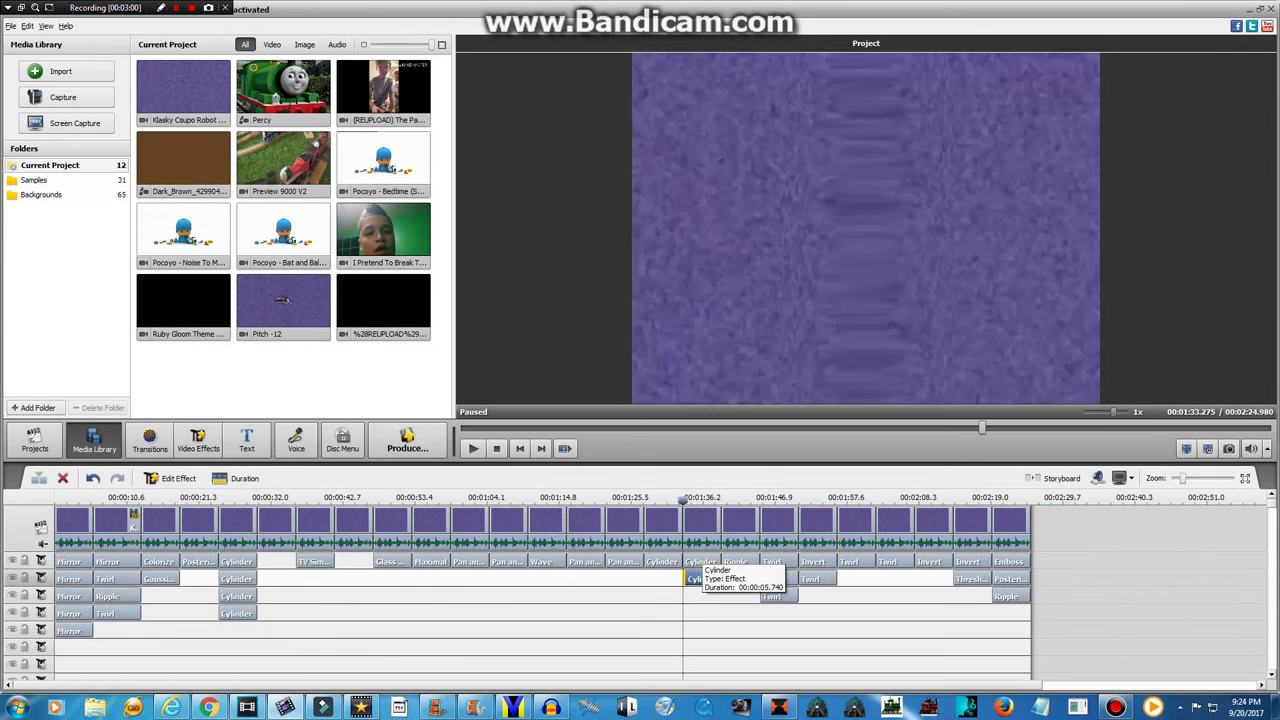
right_click(700, 576)
click(727, 582)
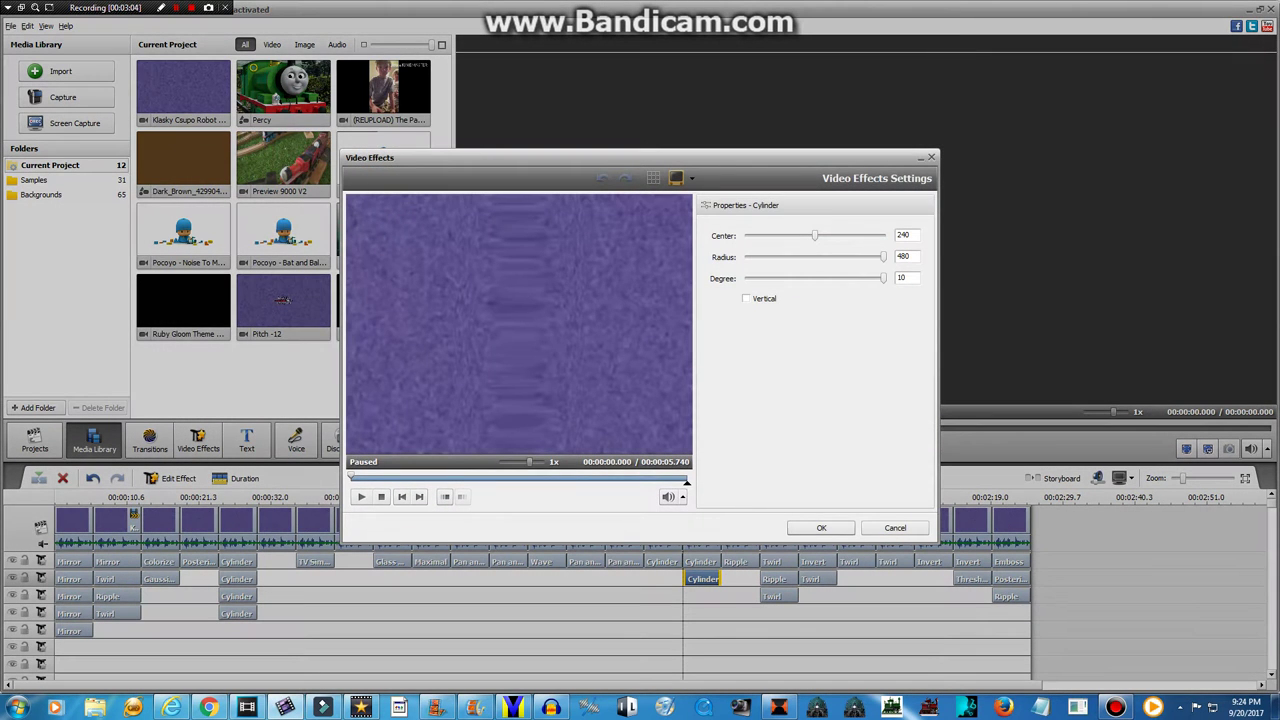
click(810, 526)
Review the properties of the upper Cylinder effect at 00:01:33 again without changing them
right_click(705, 561)
click(730, 567)
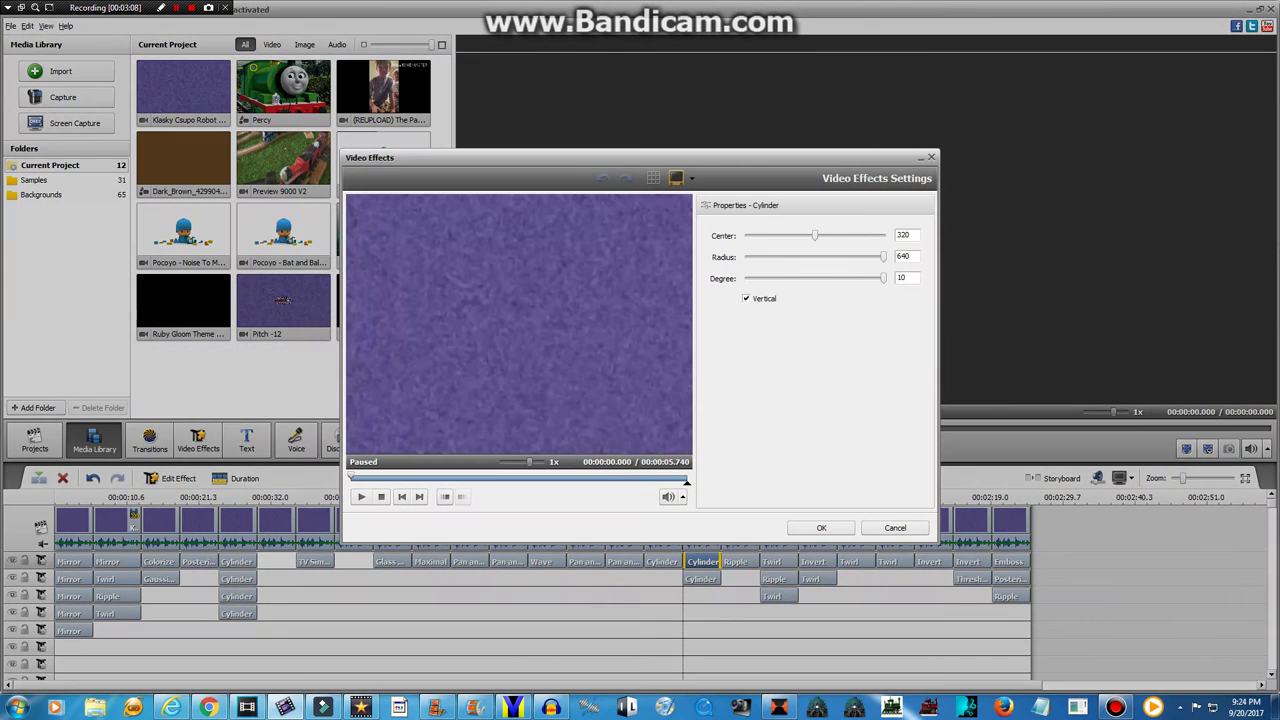
click(820, 529)
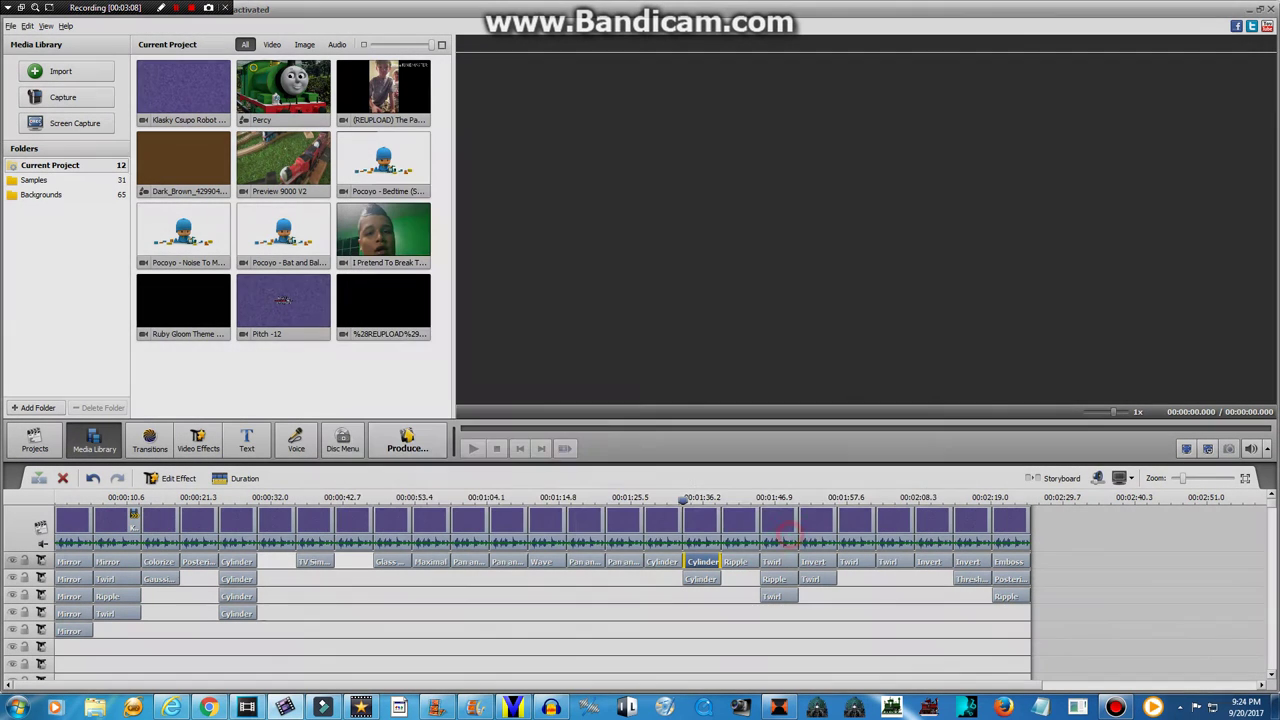
Examine the noise removal, equalizer, normalize, compressor and pitch shift audio settings of the main-track clip at 00:01:33
right_click(700, 525)
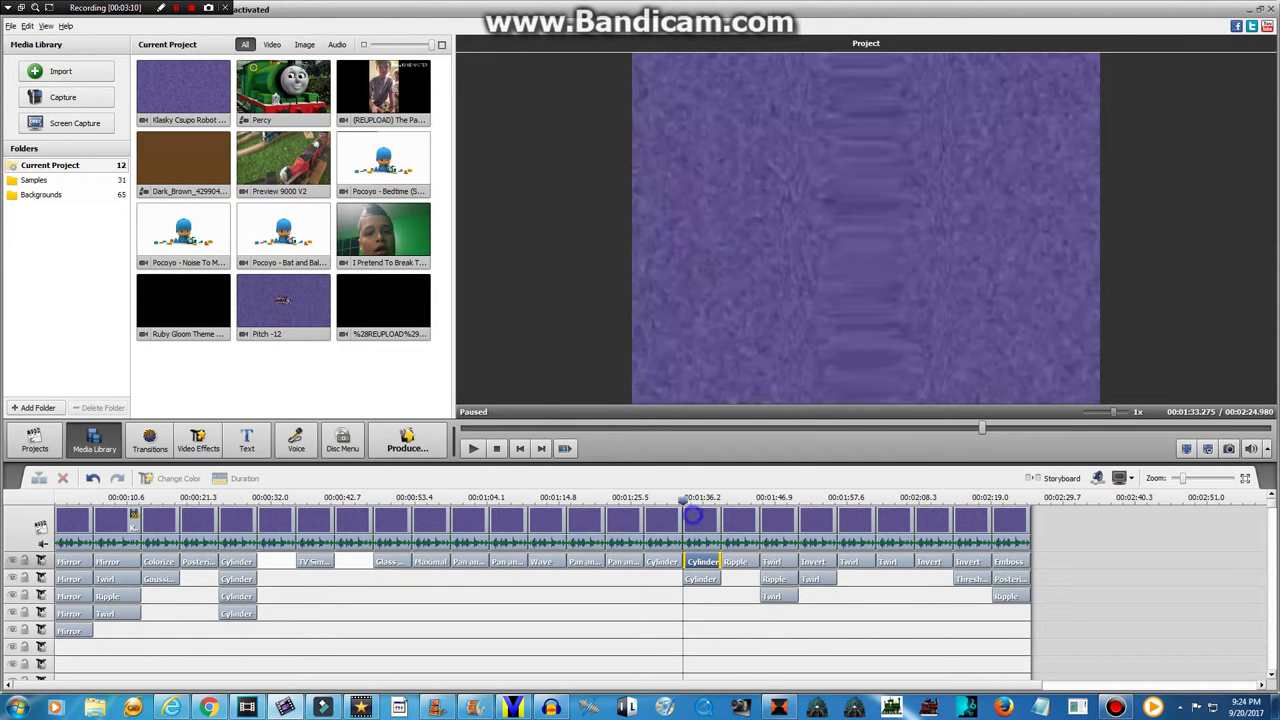
click(751, 360)
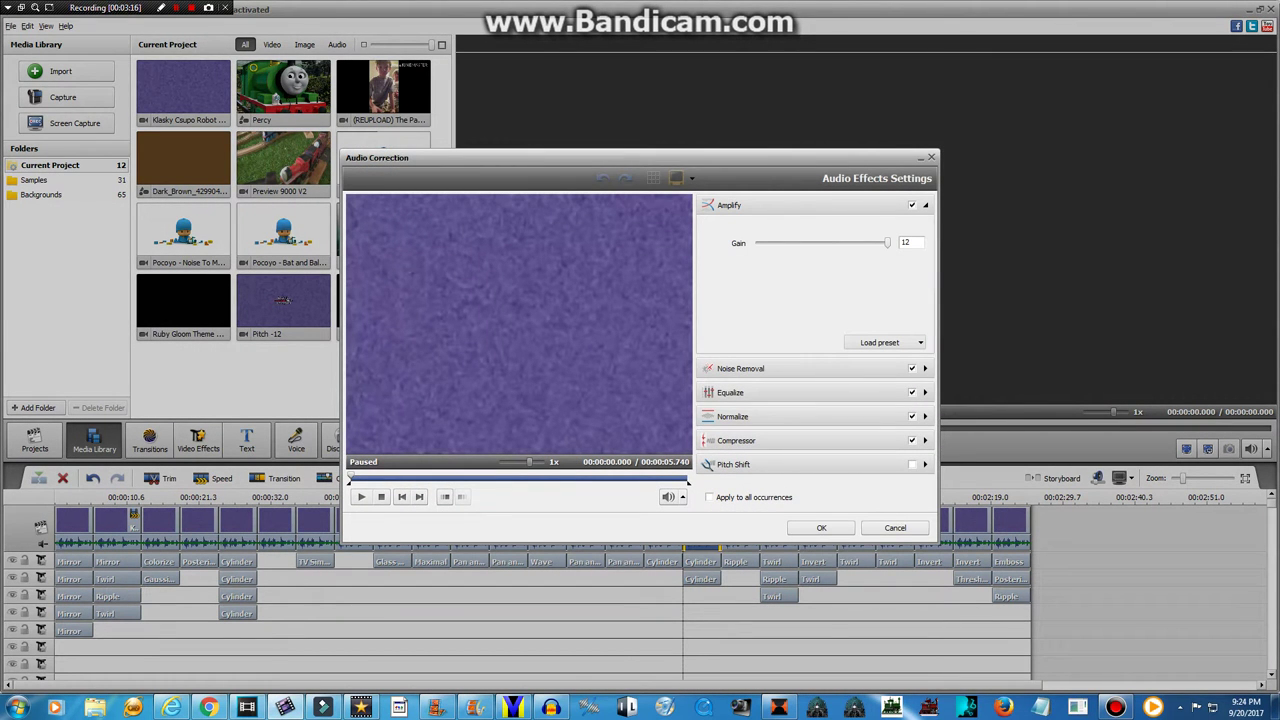
click(775, 369)
click(772, 392)
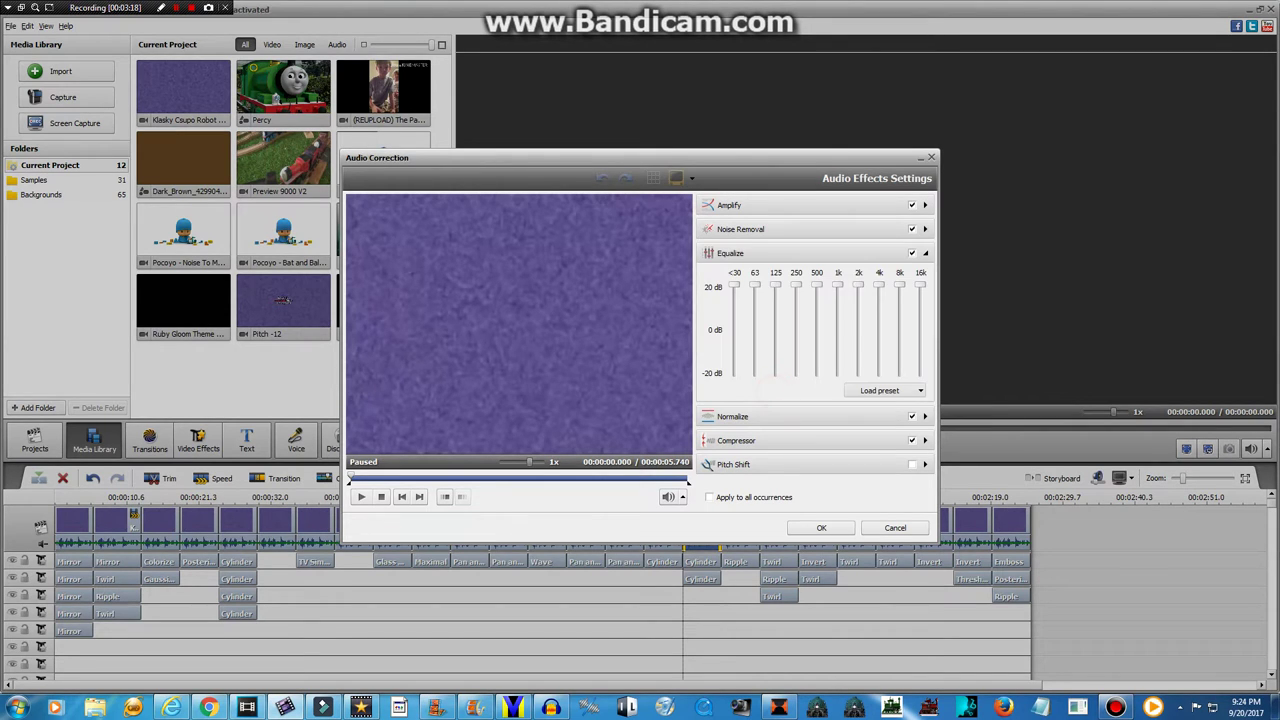
click(742, 229)
click(778, 390)
click(777, 416)
click(777, 436)
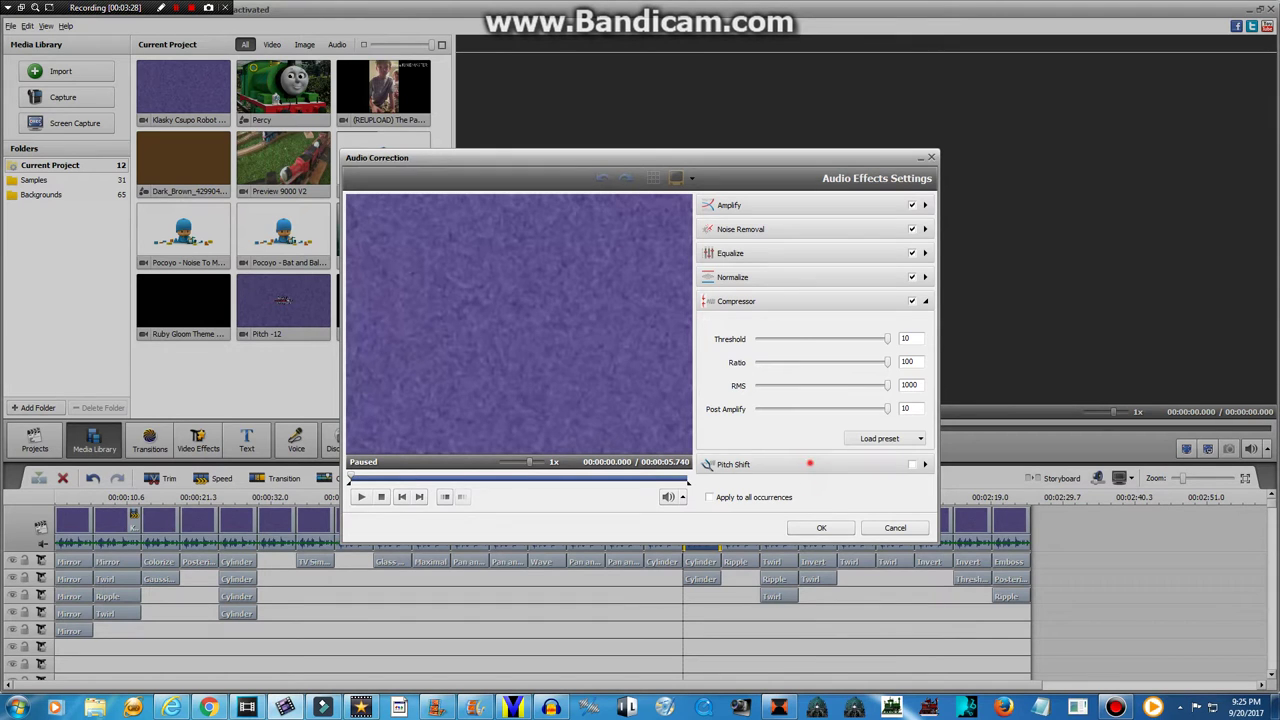
click(810, 464)
click(794, 304)
click(821, 528)
Examine the omega, speed and offset of the Ripple effect at 00:01:39
right_click(757, 524)
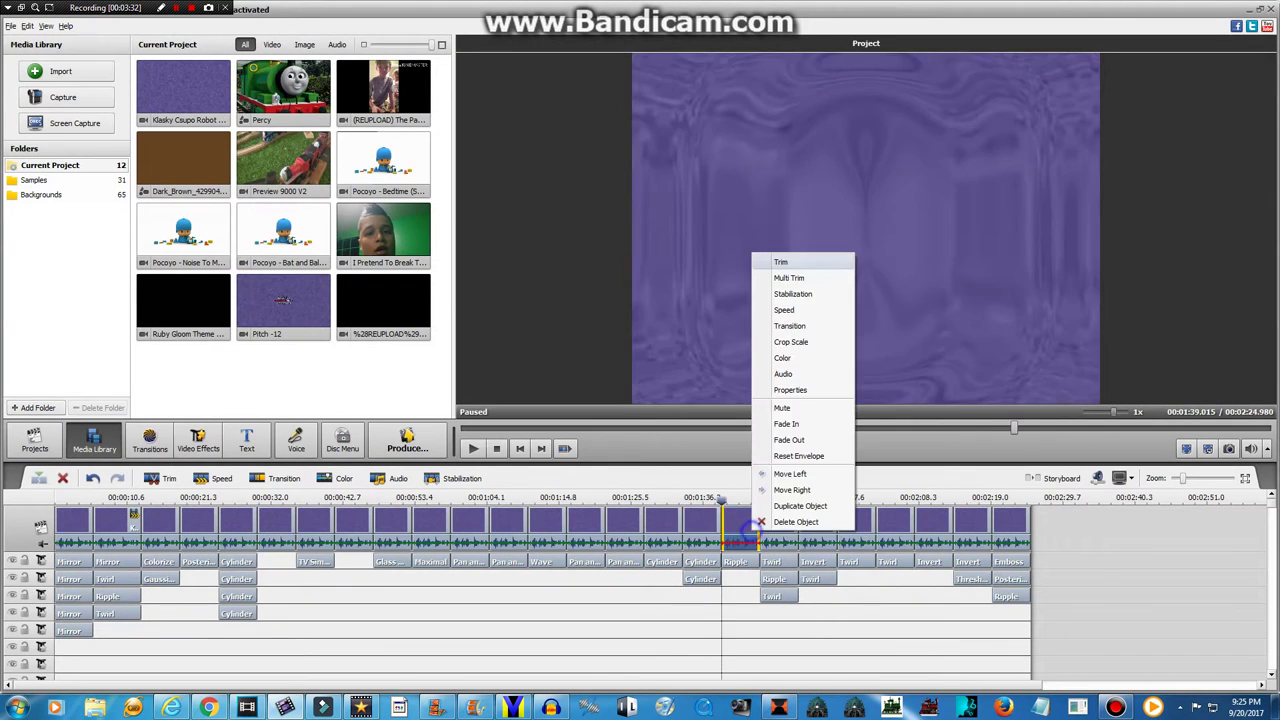
right_click(749, 560)
click(773, 567)
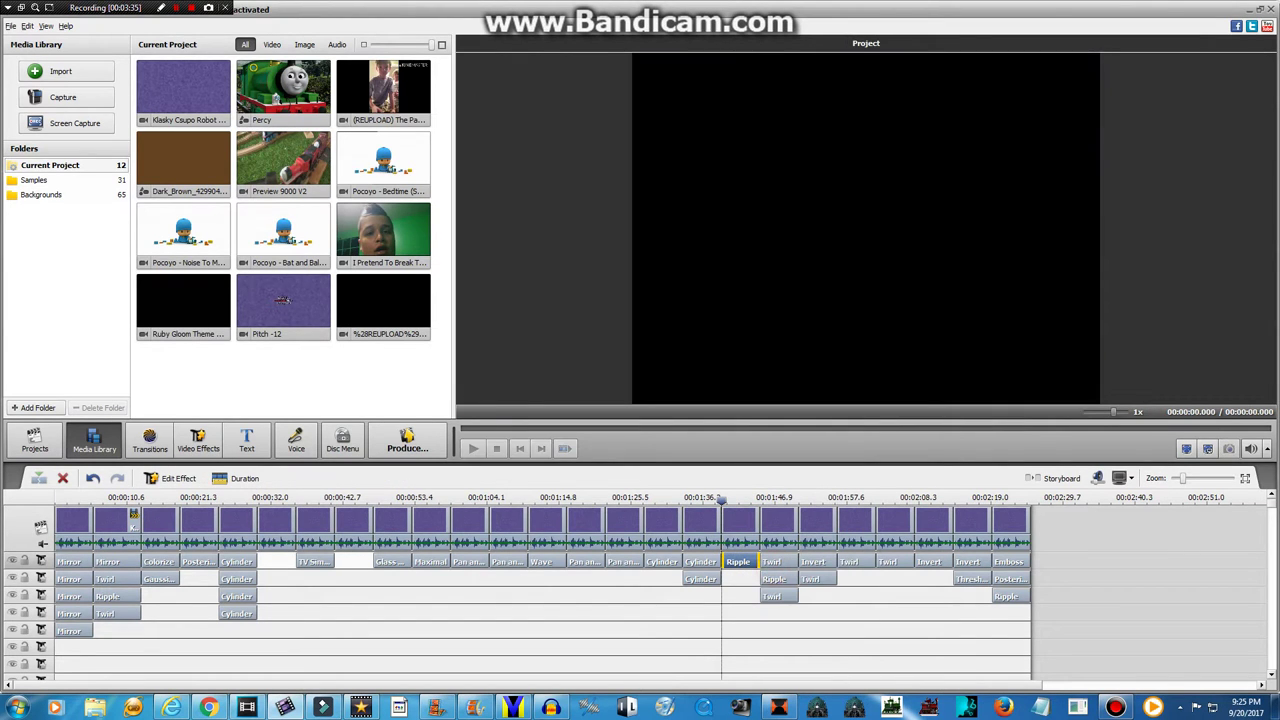
double_click(738, 561)
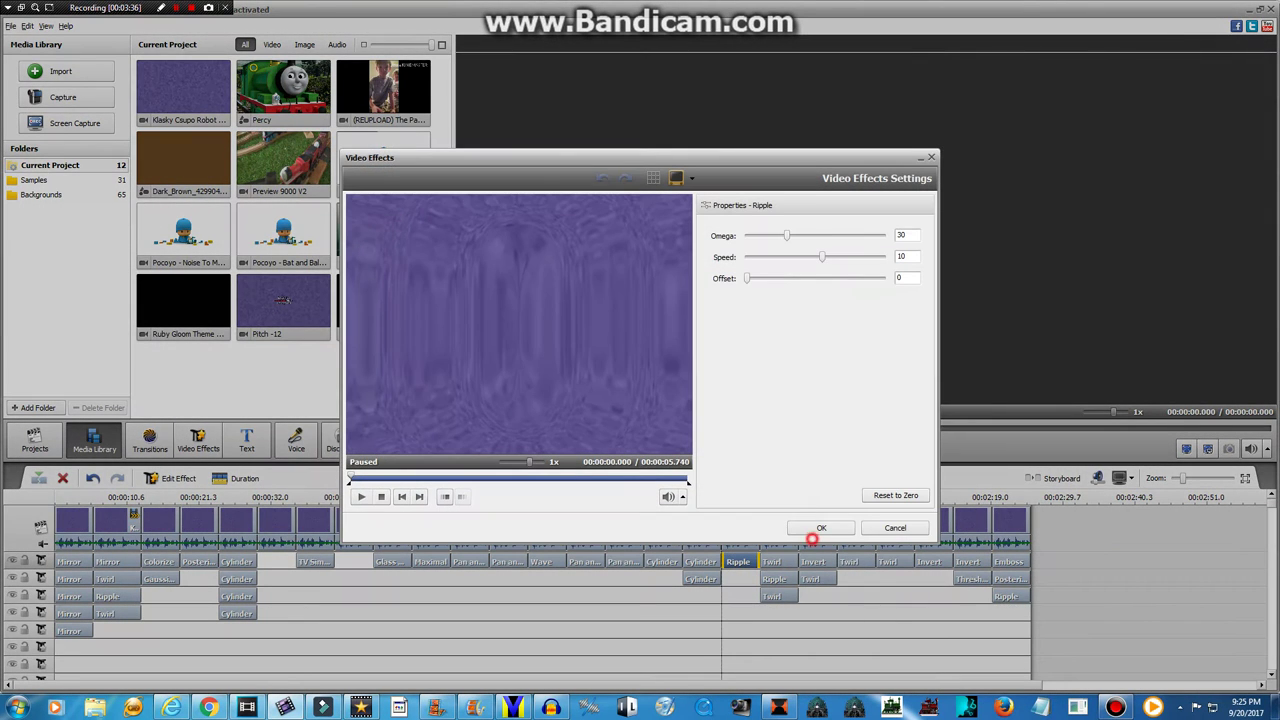
click(821, 528)
Examine the degree and angle of the upper Twirl effect at 00:01:44
right_click(770, 562)
click(812, 562)
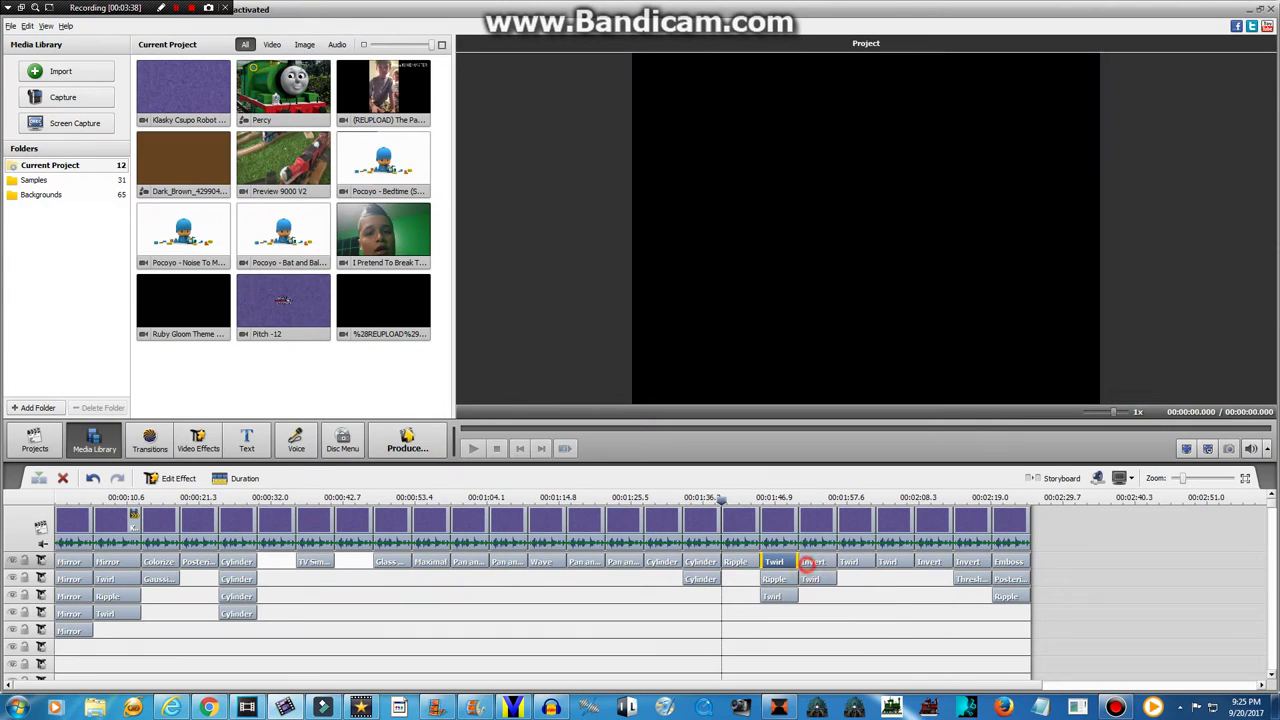
double_click(775, 561)
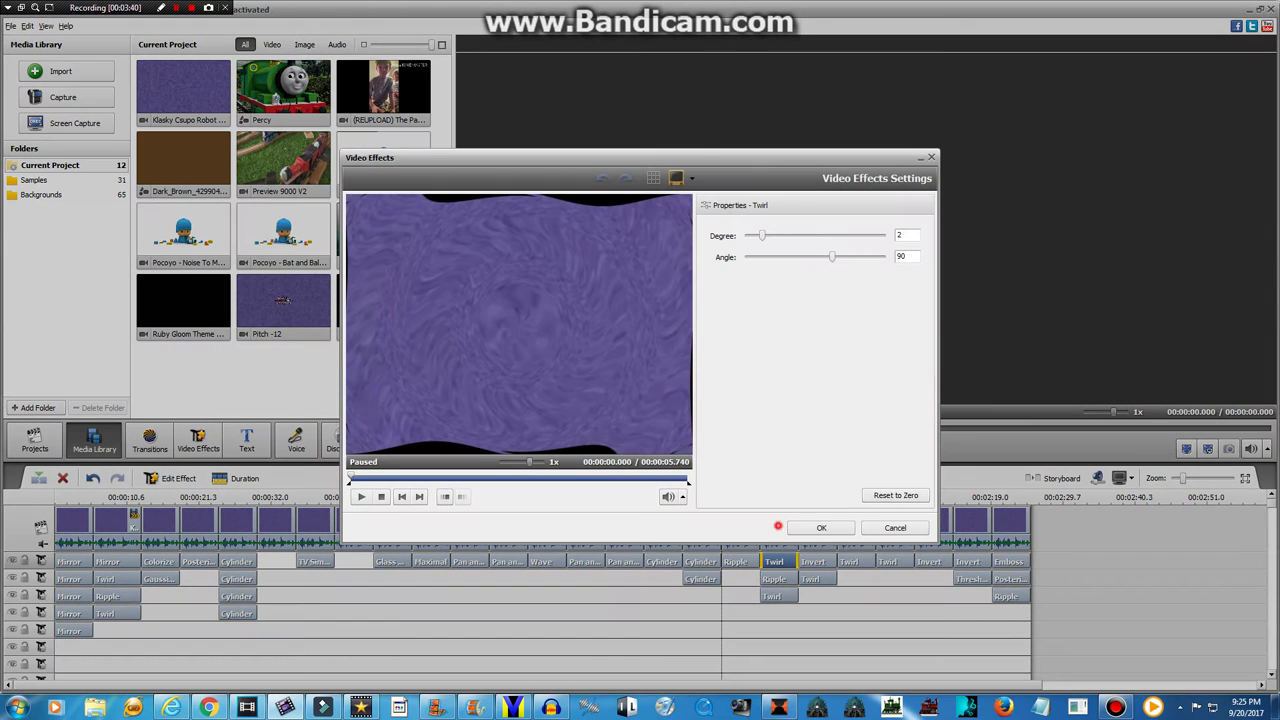
click(812, 527)
Examine the omega, speed and offset of the Ripple effect between the two Twirl effects at 00:01:44
right_click(772, 579)
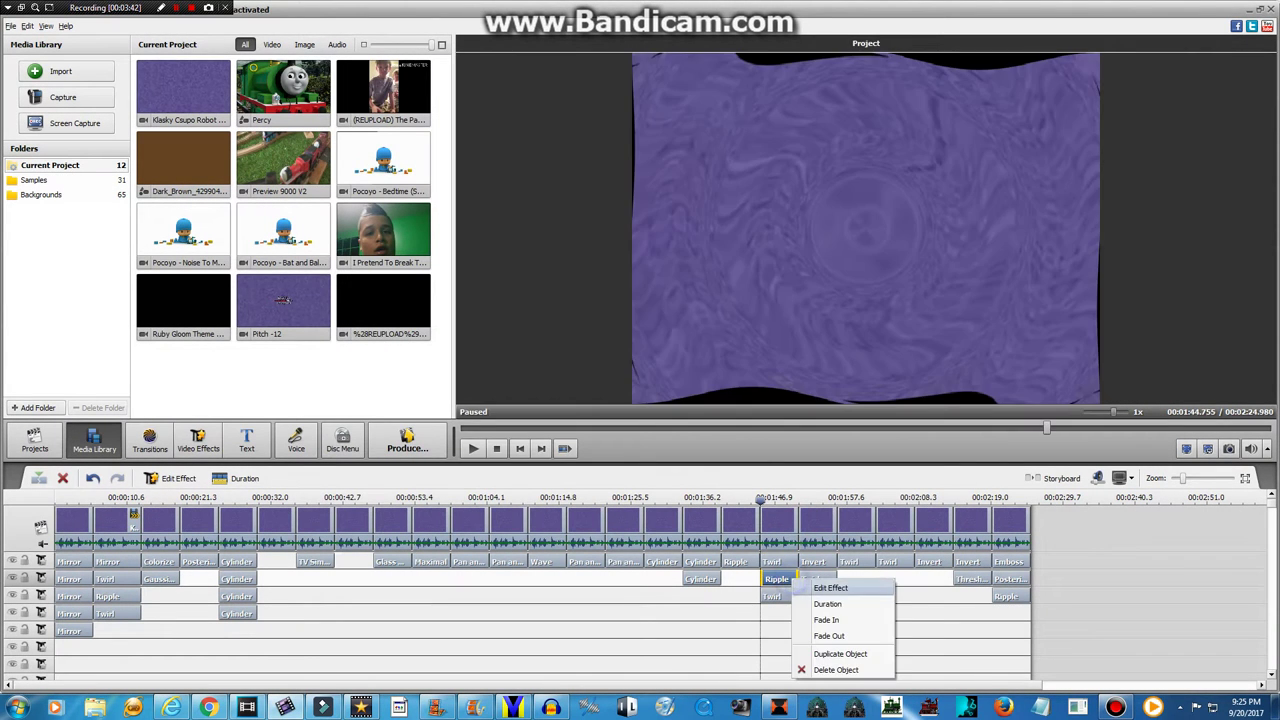
click(815, 590)
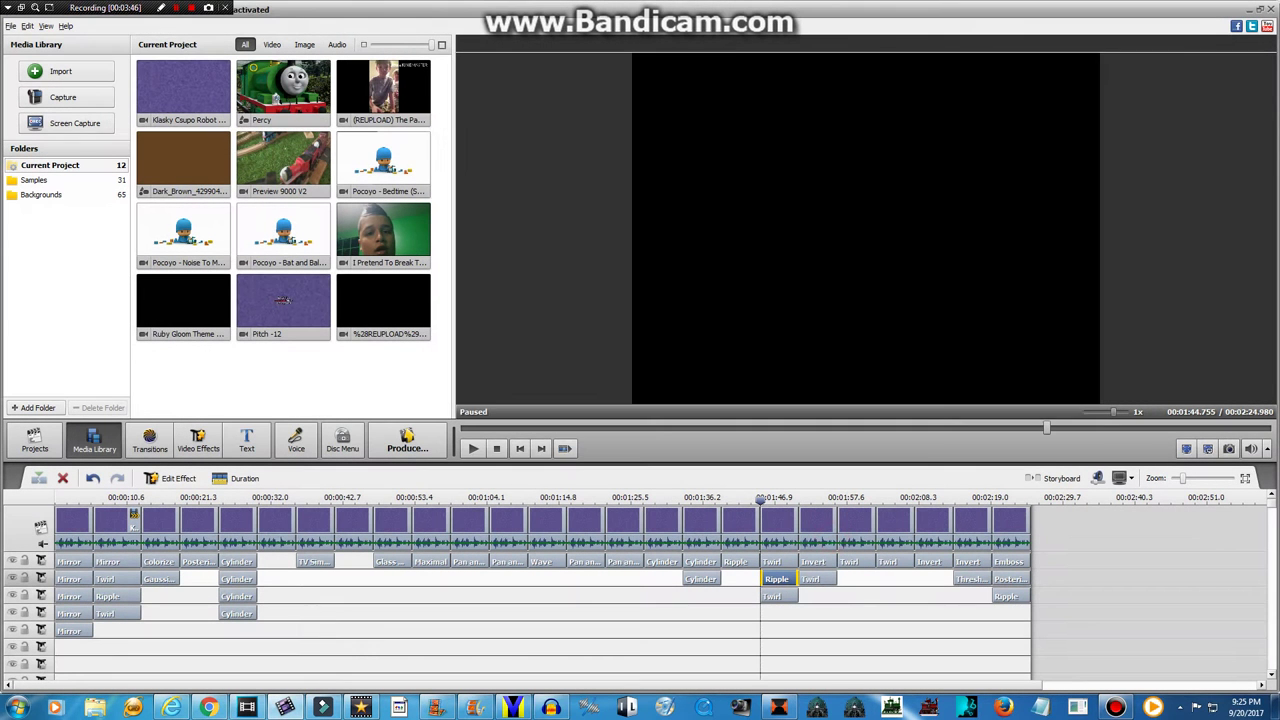
right_click(782, 572)
click(820, 579)
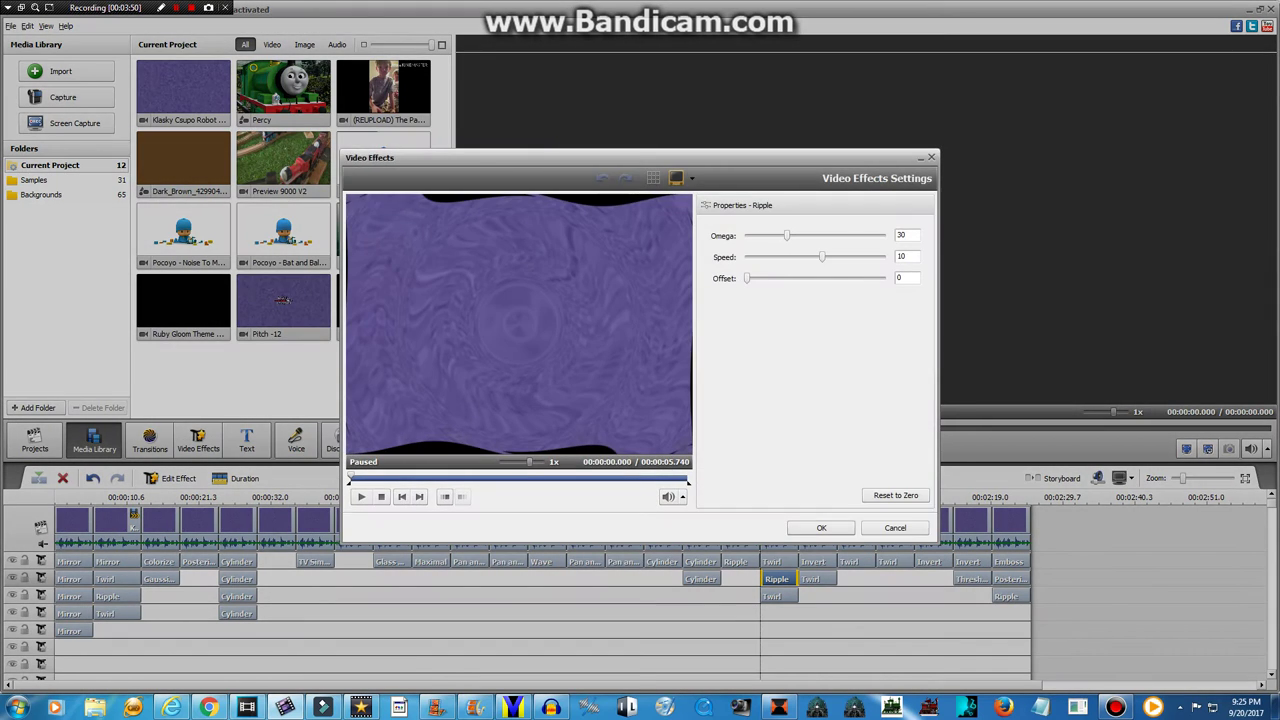
click(821, 527)
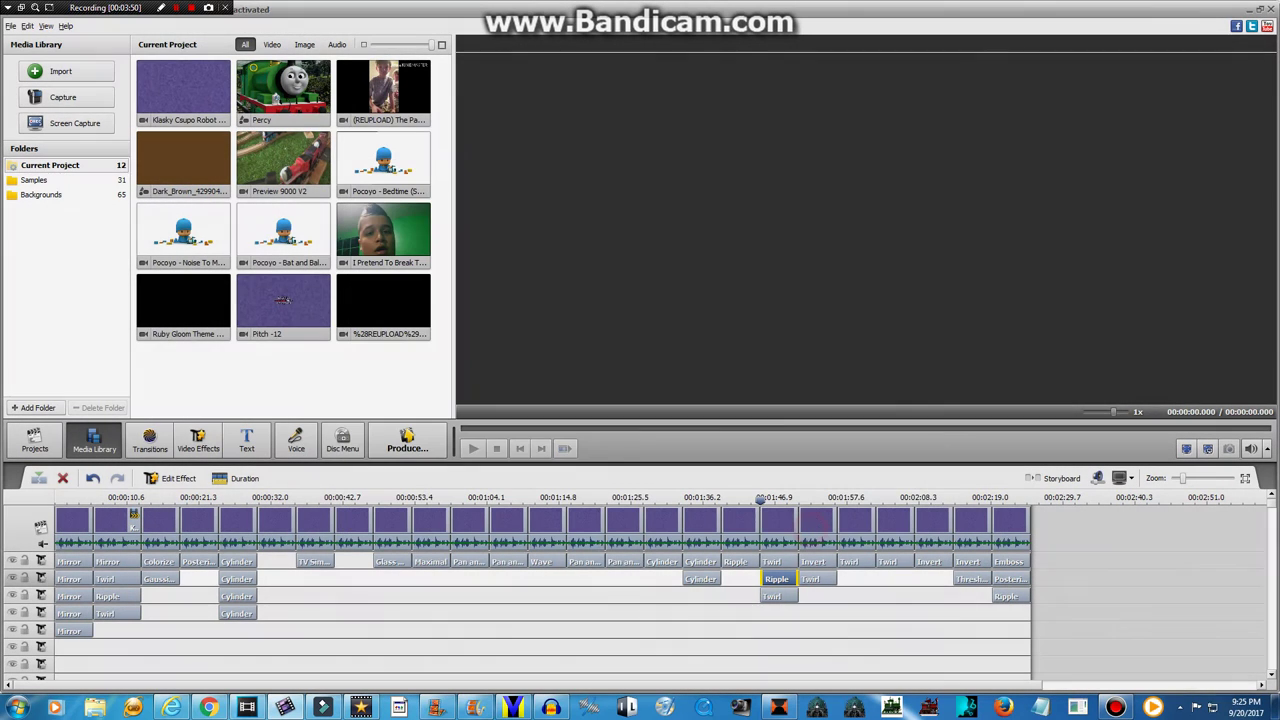
Examine the degree and angle of the lower Twirl effect at 00:01:44
right_click(777, 600)
click(812, 508)
click(815, 510)
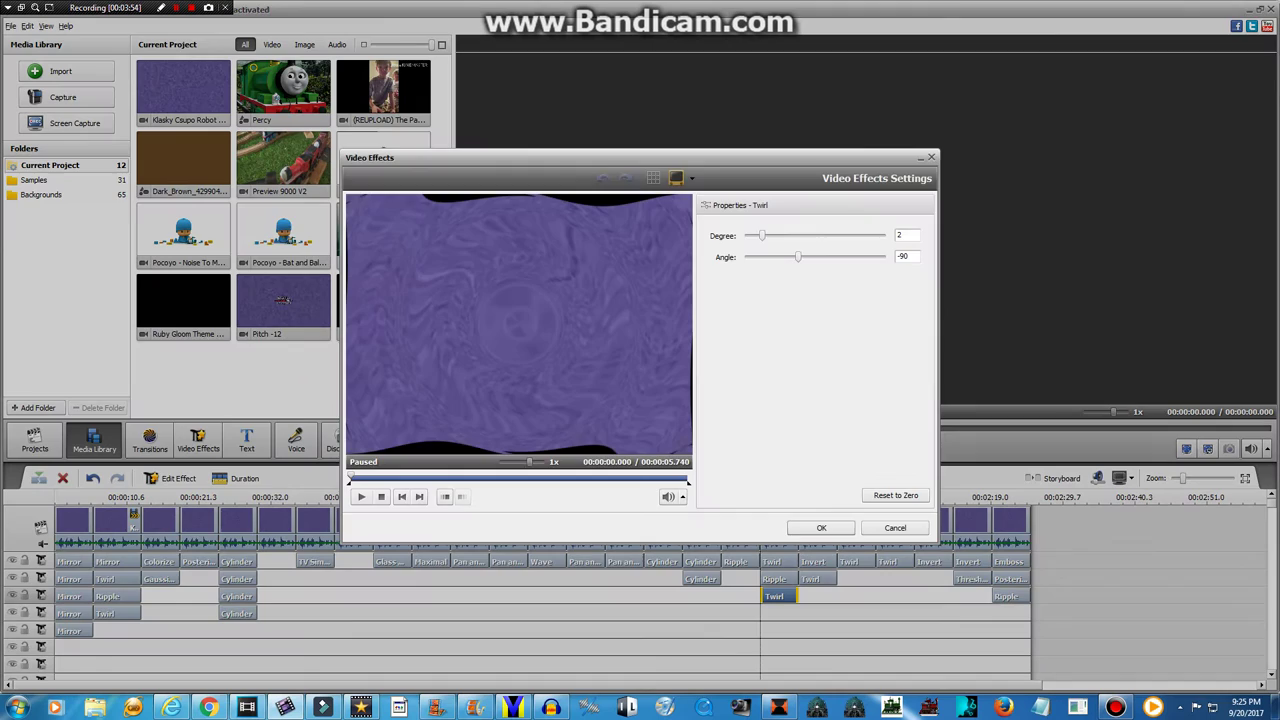
click(820, 526)
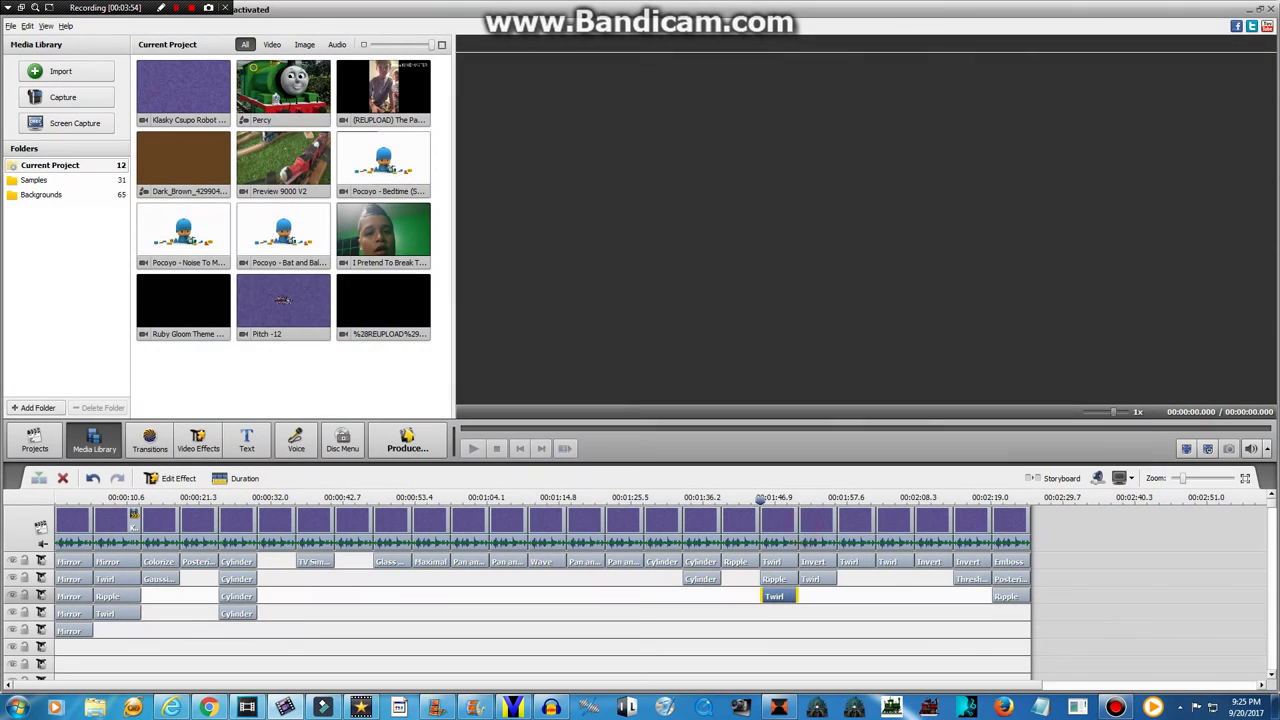
Examine the mask setting of the Invert effect at 00:01:50
right_click(816, 536)
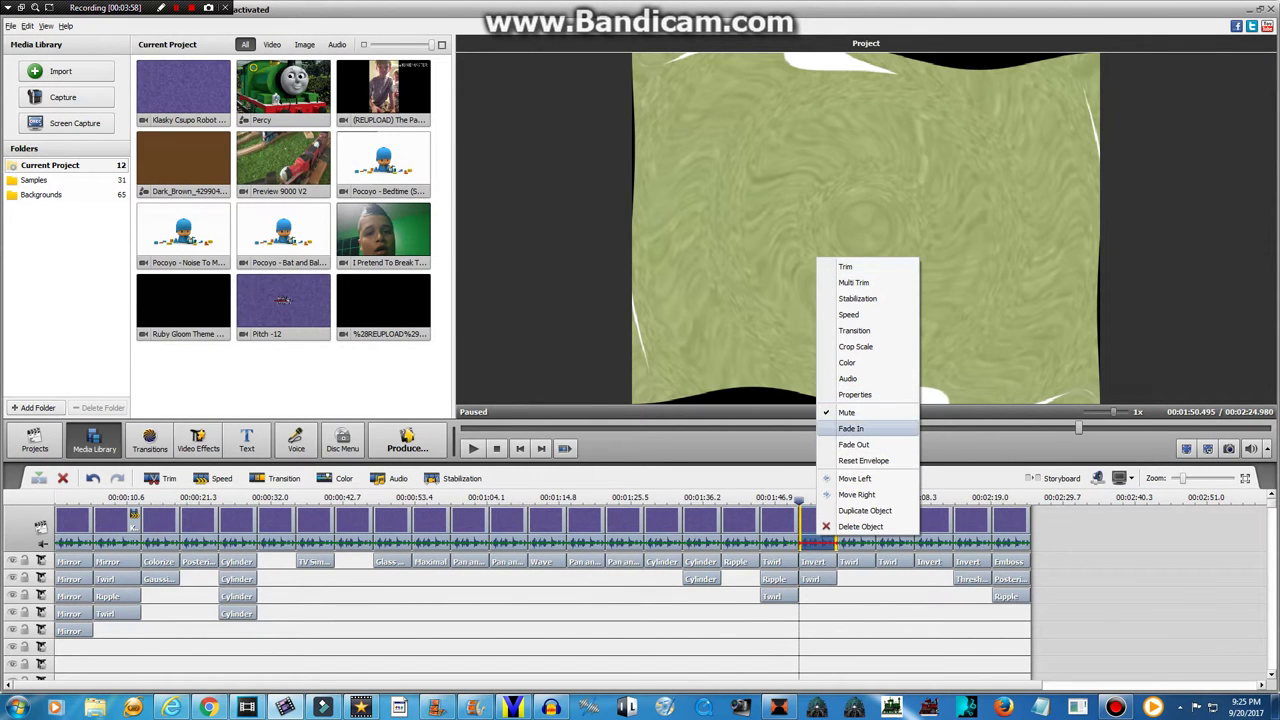
click(822, 562)
right_click(822, 562)
click(842, 571)
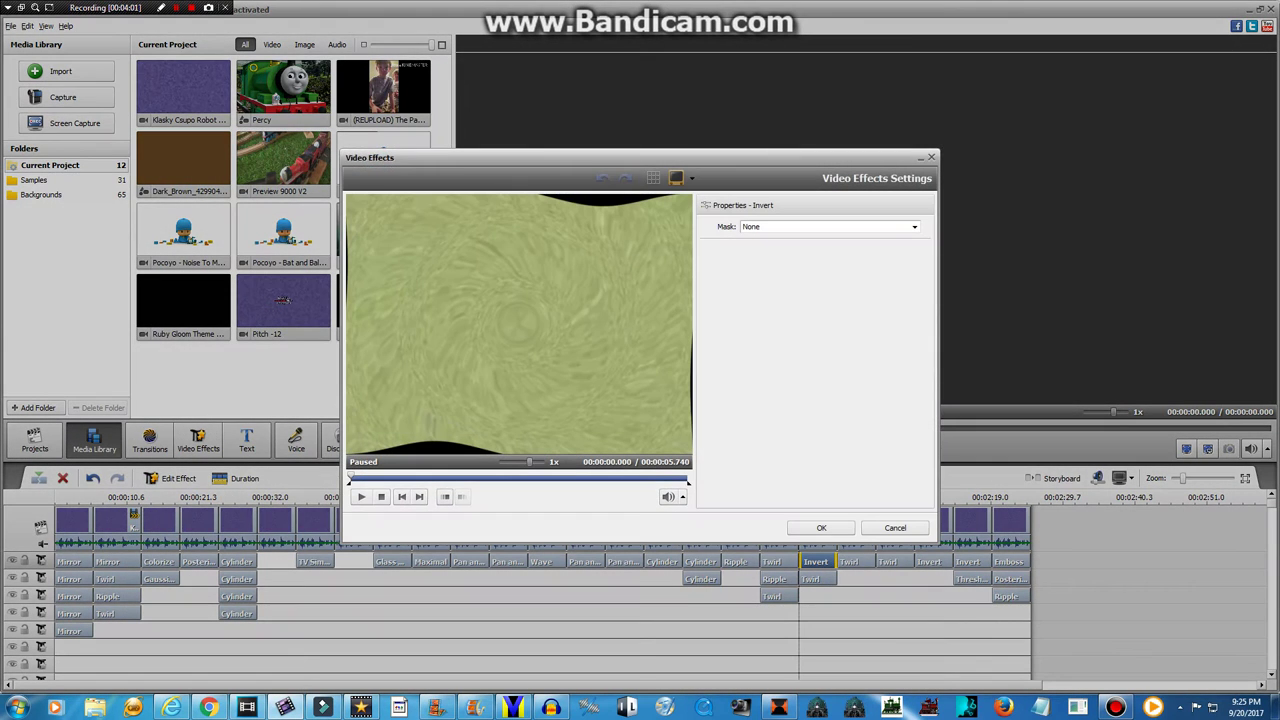
click(809, 523)
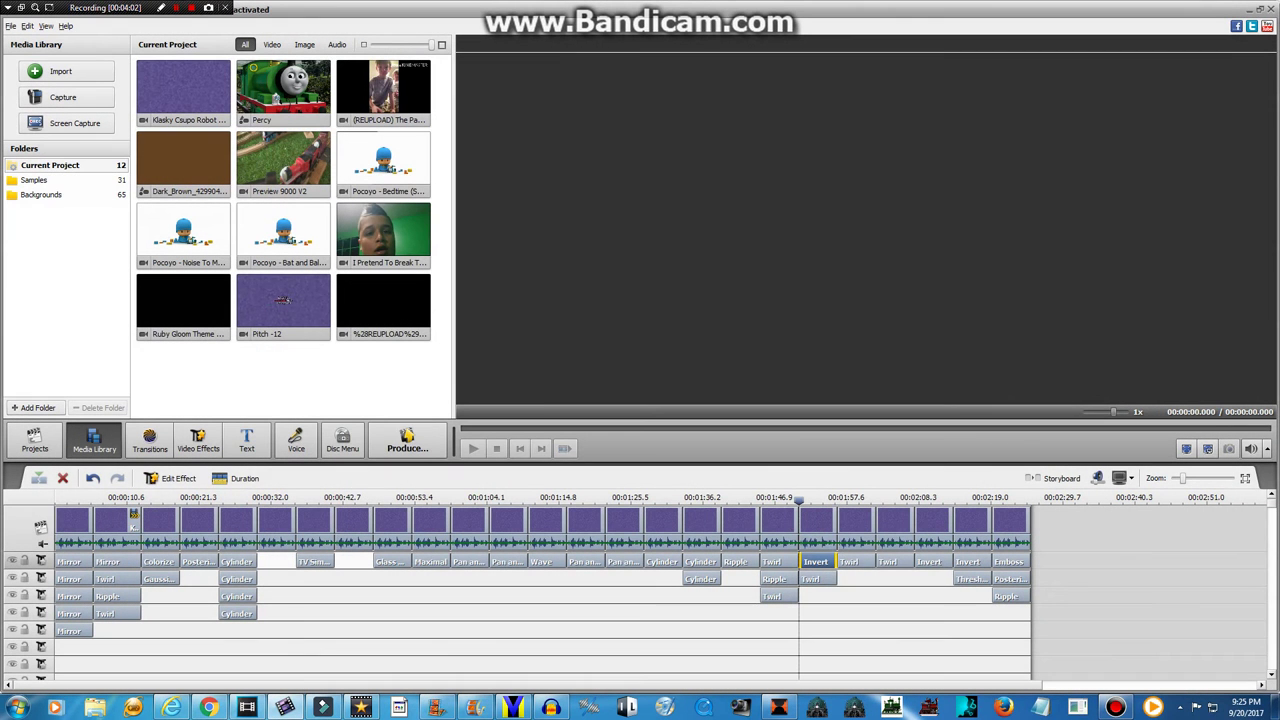
Examine the degree and angle of the Twirl effect beneath the Invert effect at 00:01:50
right_click(818, 579)
click(849, 594)
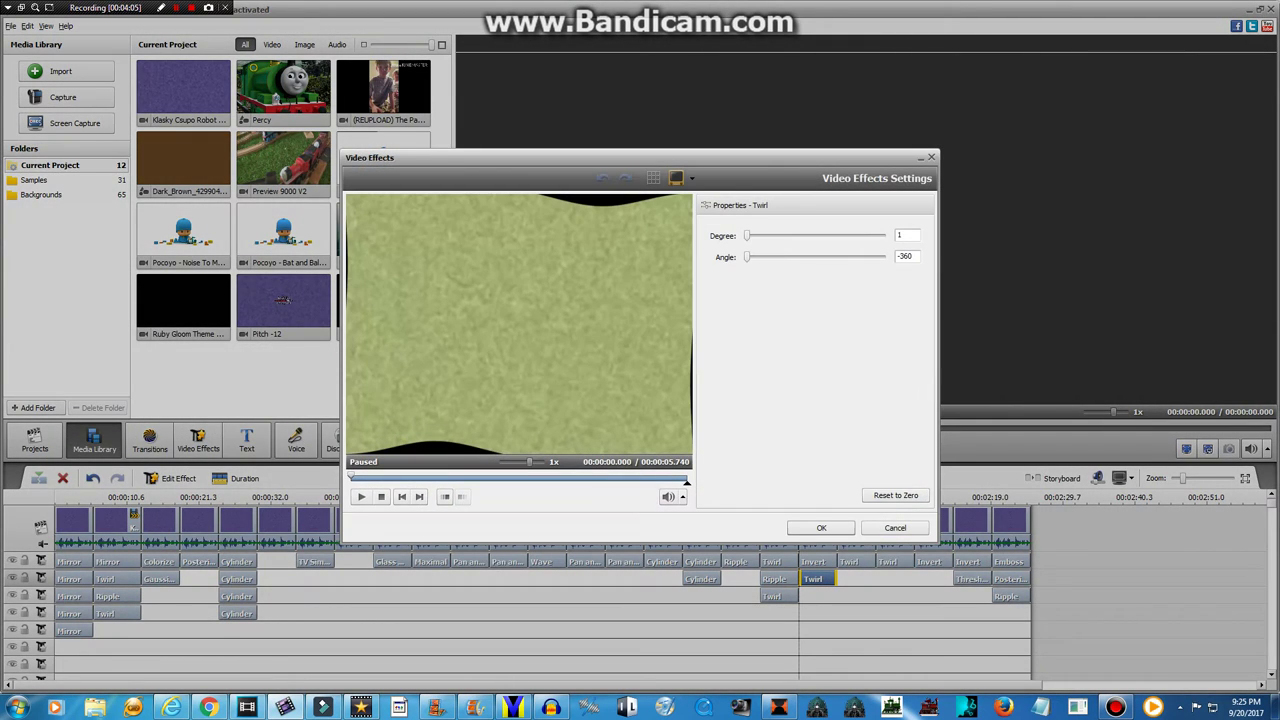
click(820, 527)
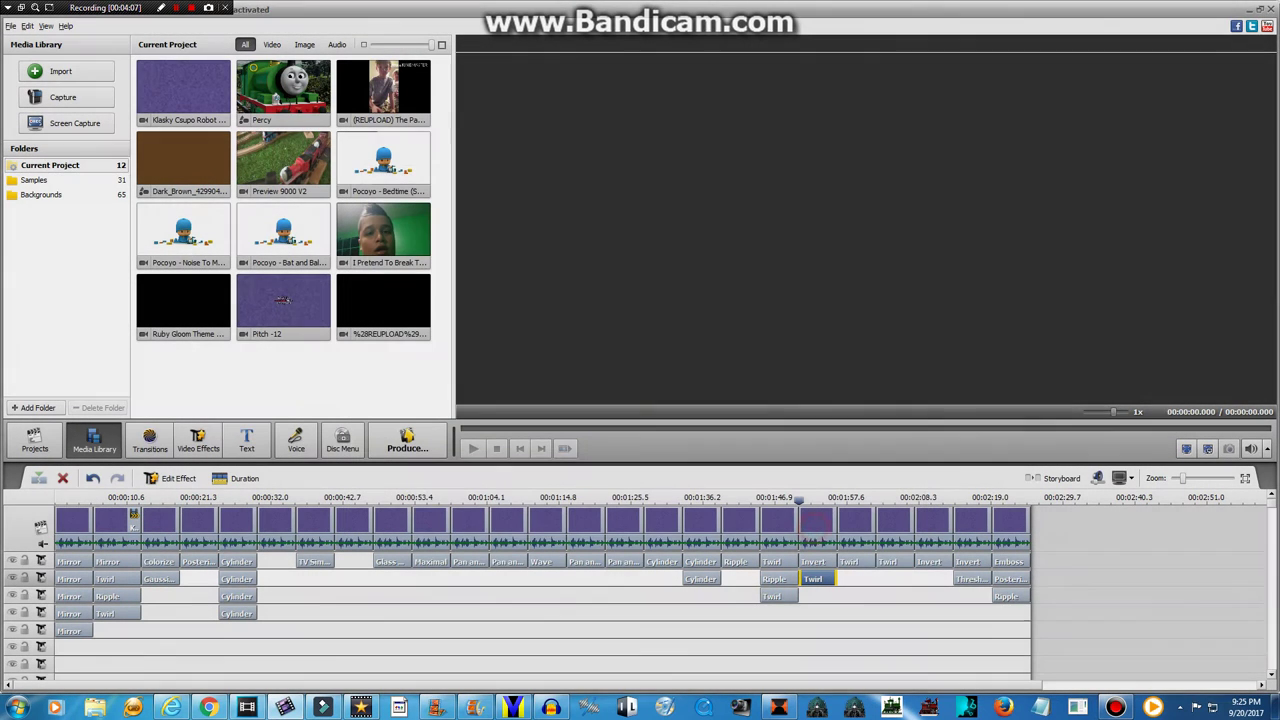
Switch to Sony Vegas and examine the time stretch and pitch change properties of the Klasky Csupo Robot Logo audio event
click(247, 707)
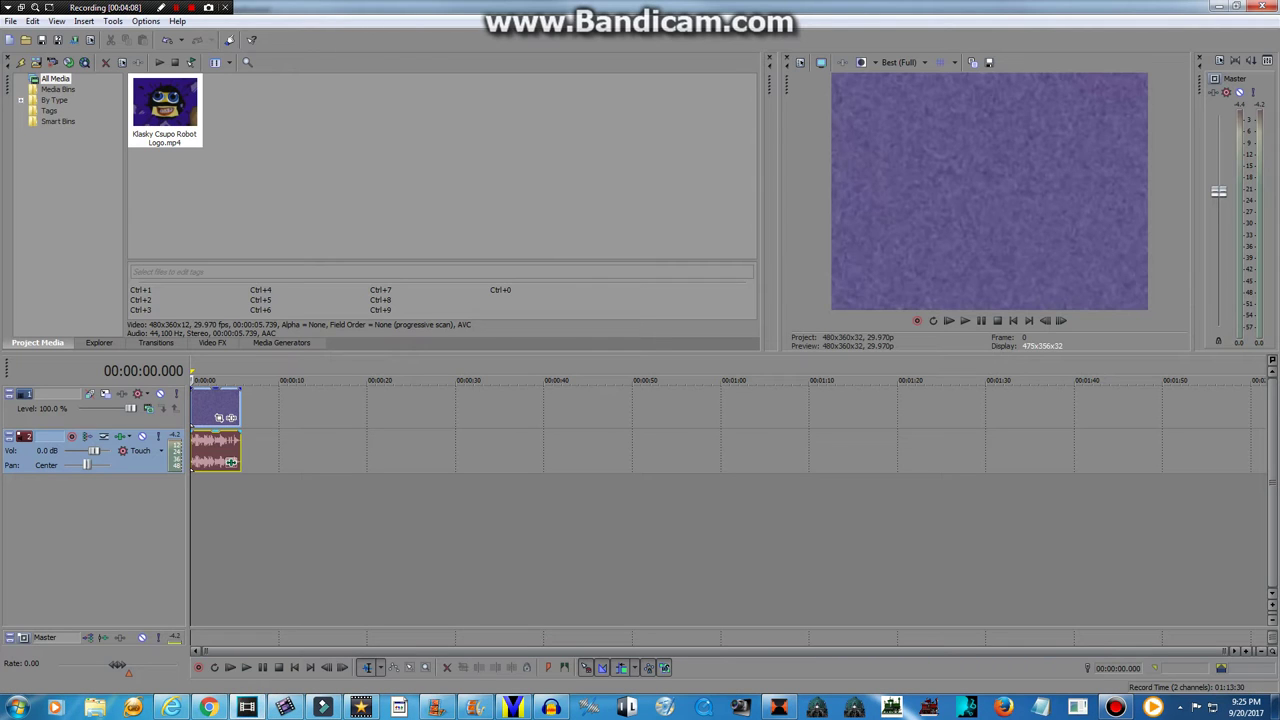
right_click(214, 455)
click(300, 684)
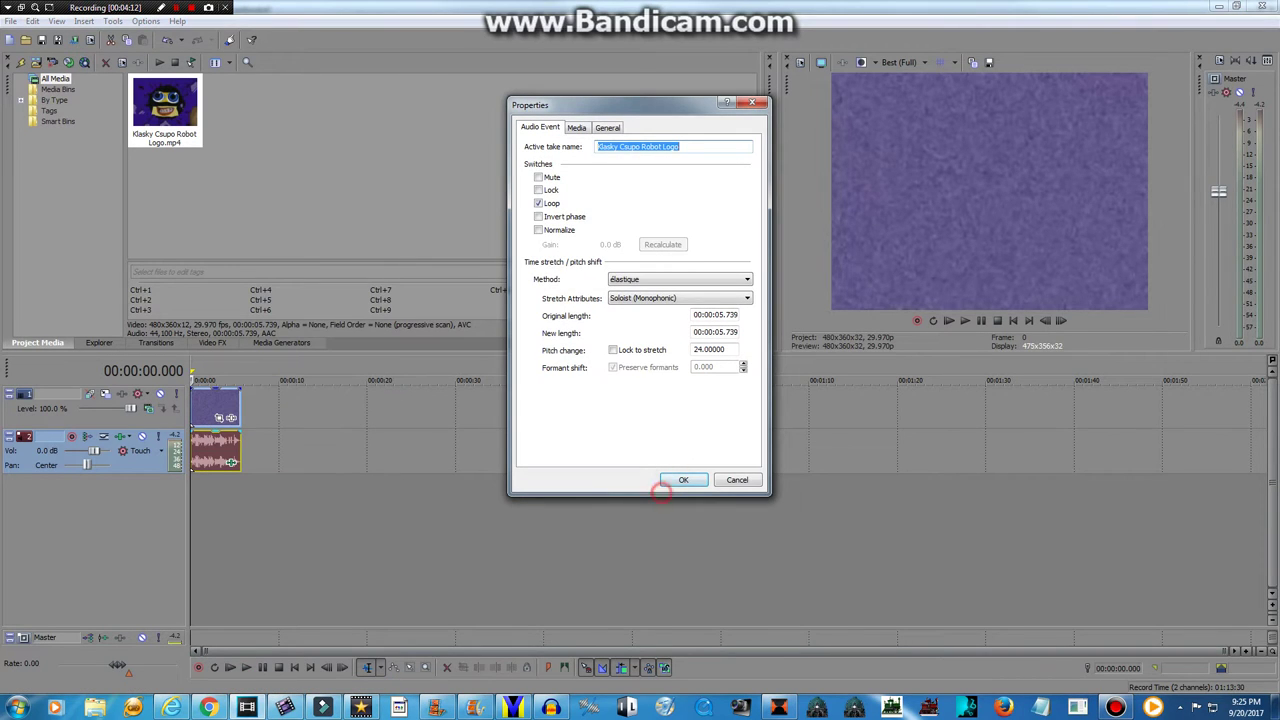
click(683, 480)
Examine the audio event's Pitch Shift effect settings, including semitones and mode, and return to AVS Video Editor
click(231, 462)
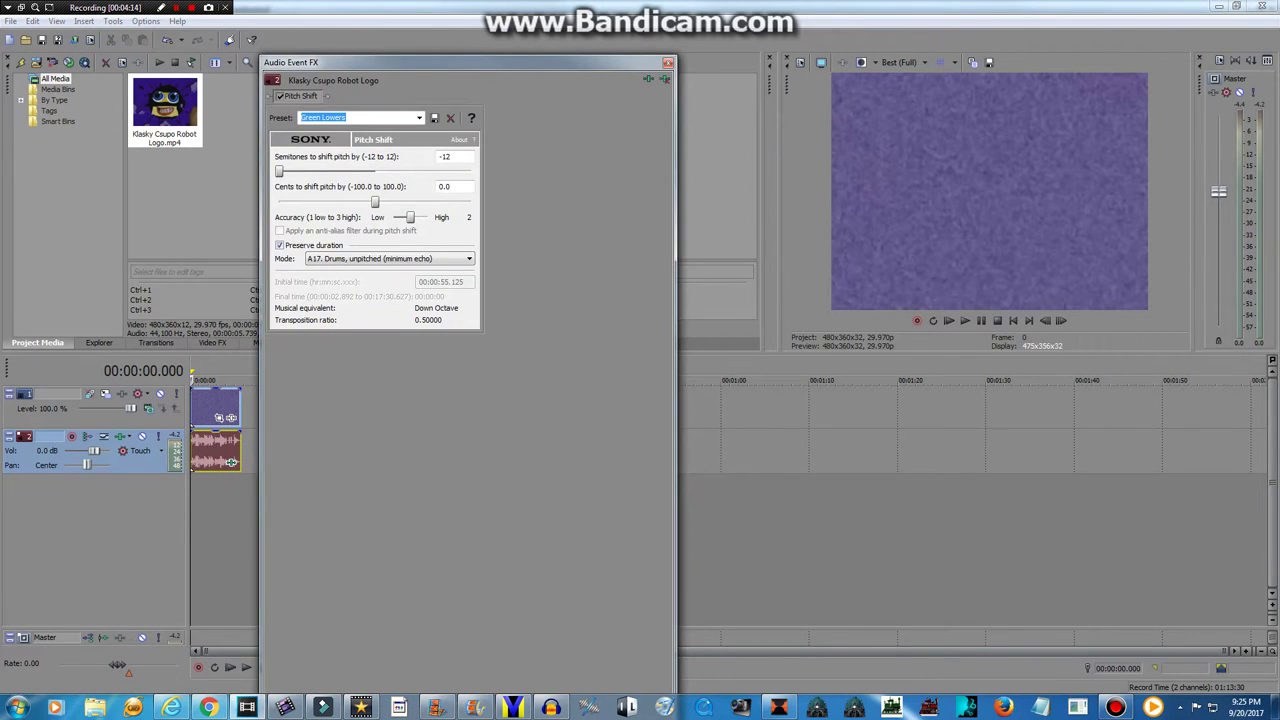
click(667, 63)
click(285, 707)
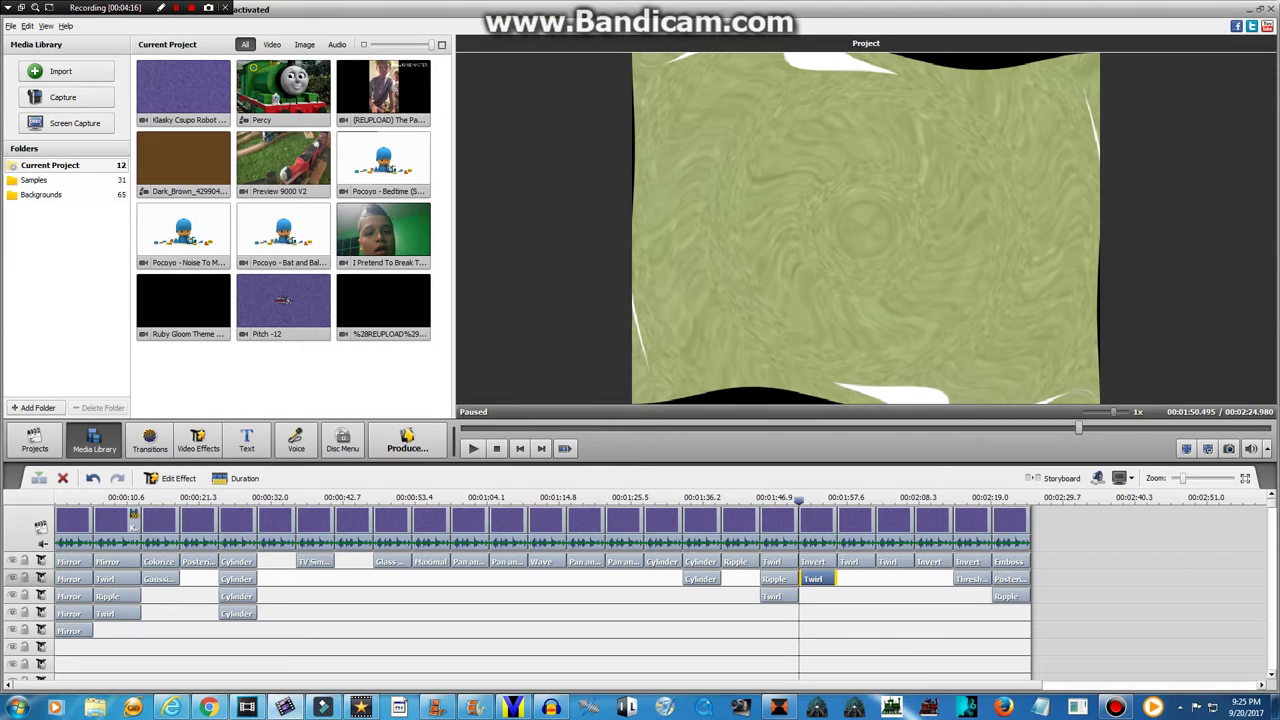
Examine the pitch shift, equalizer, normalize and compressor settings of the Untitled audio clip at 00:01:50
scroll(1270, 503, down, 5)
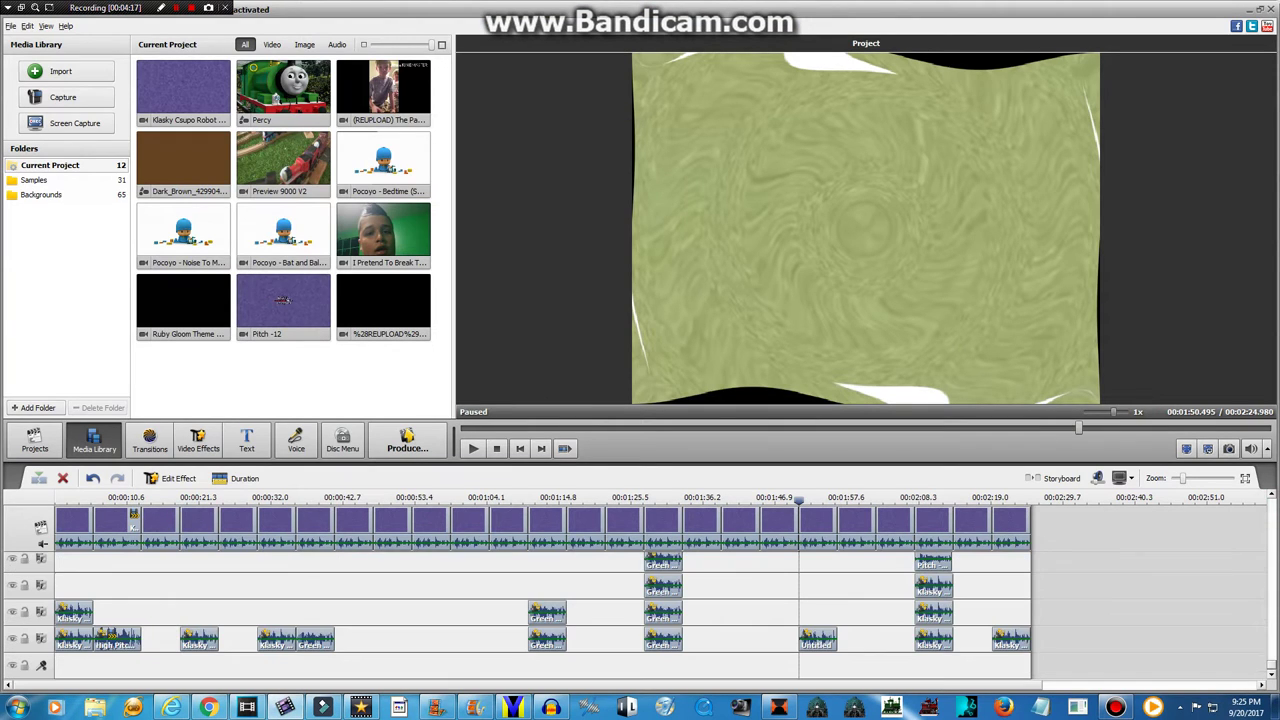
right_click(830, 643)
click(862, 517)
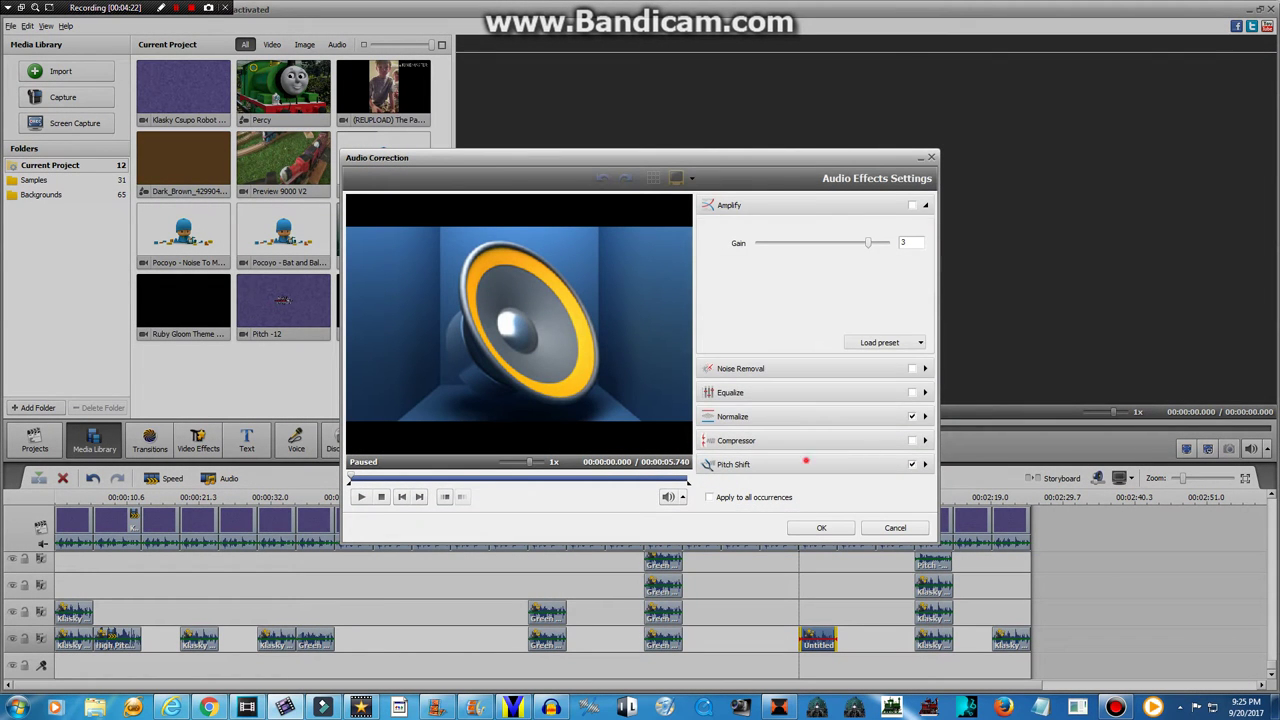
click(805, 463)
click(735, 253)
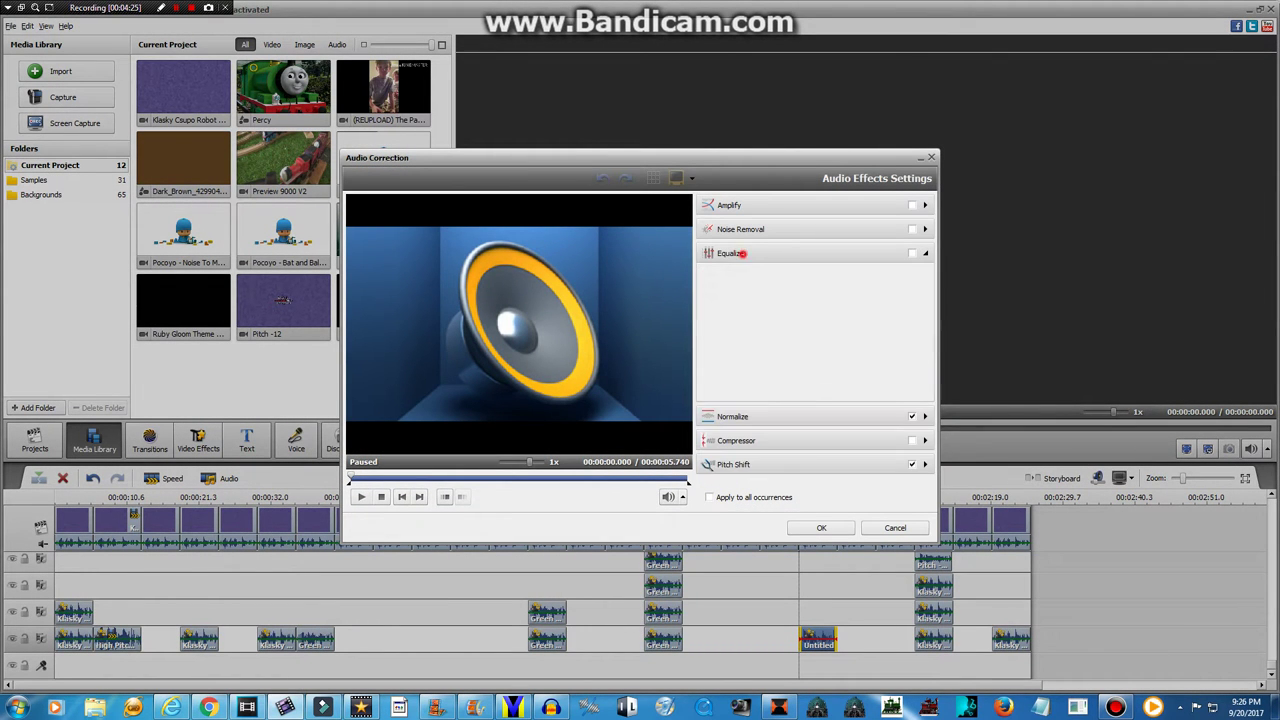
click(763, 418)
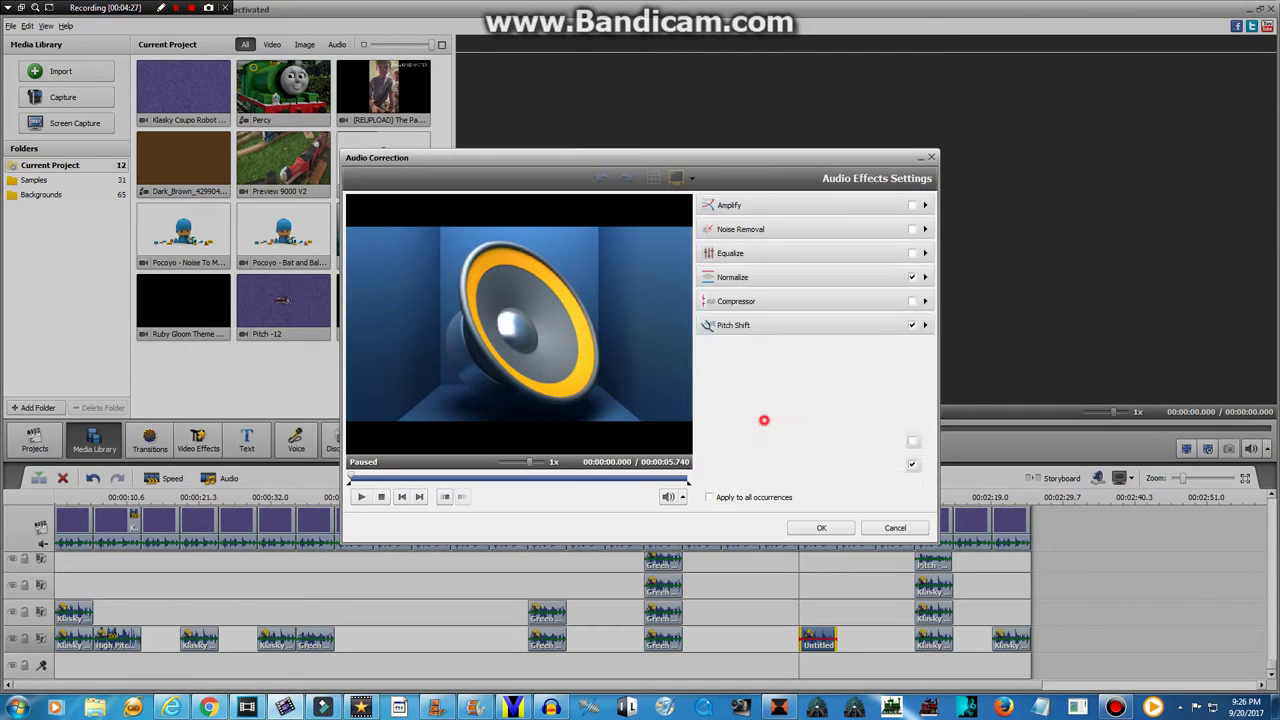
click(777, 462)
click(738, 301)
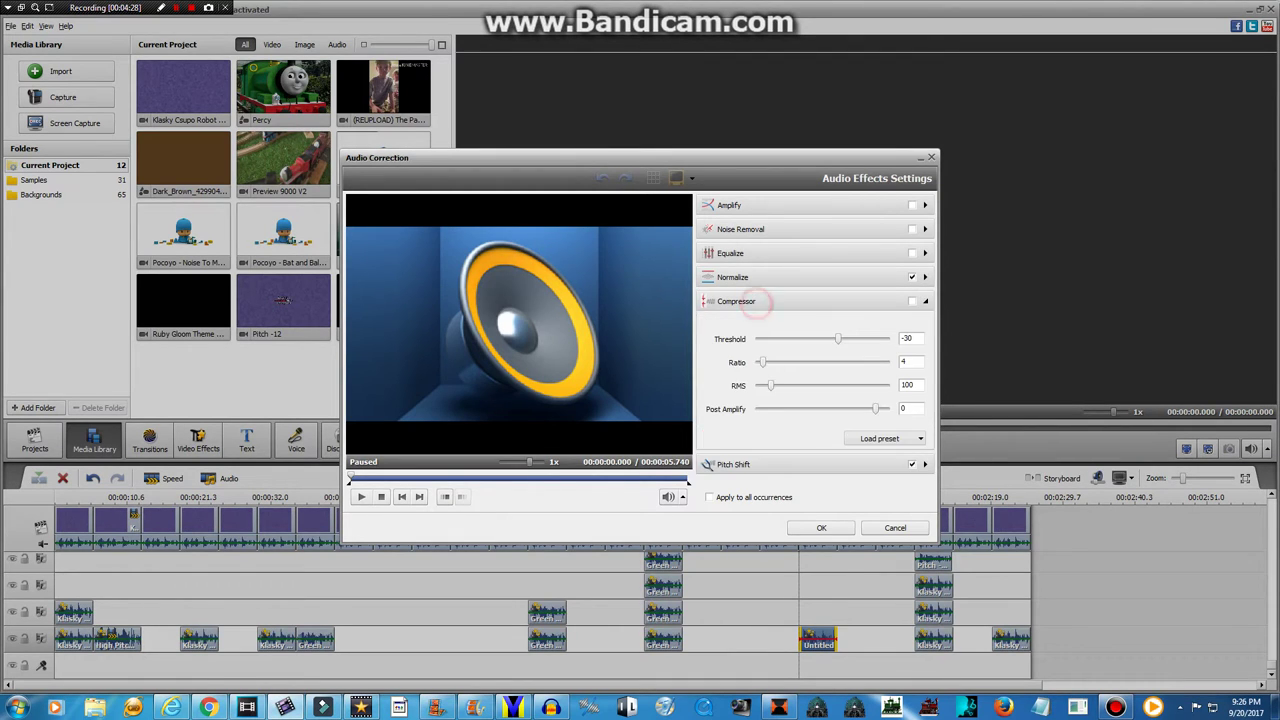
Examine the equalizer, noise removal, amplify, normalize and pitch shift settings of the Untitled clip, keeping them as they are
click(735, 253)
click(740, 229)
click(740, 206)
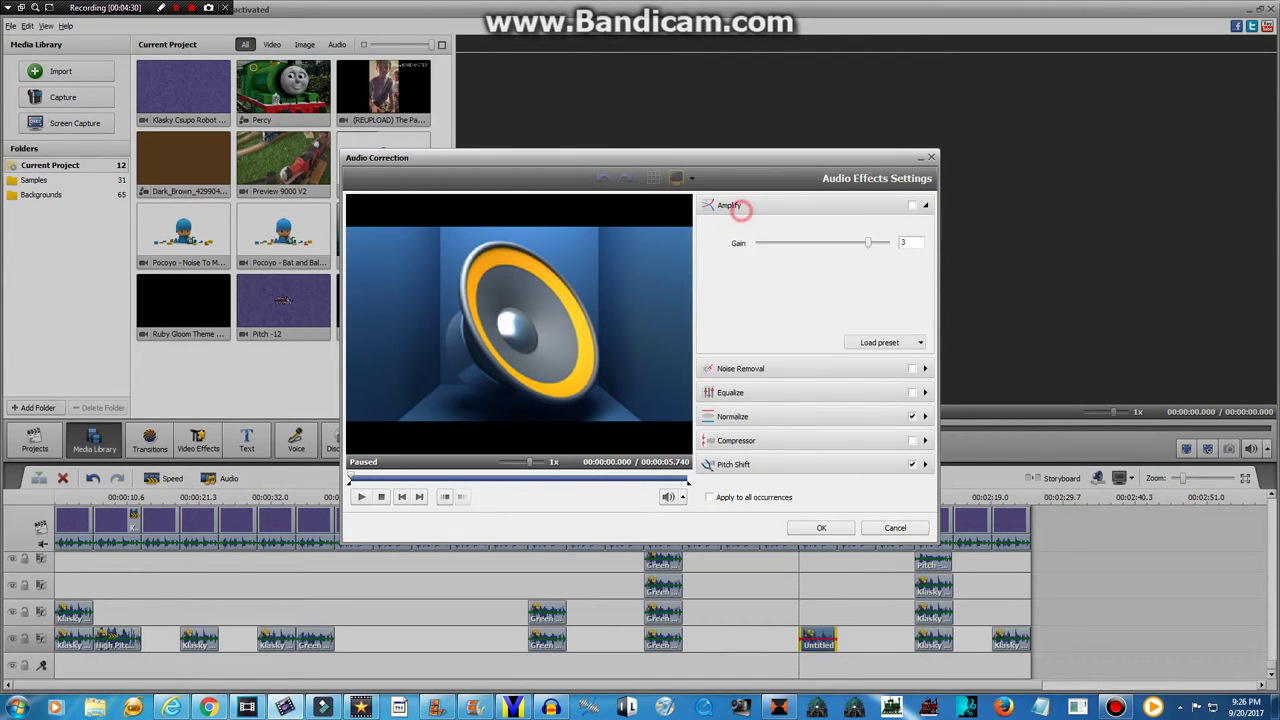
click(740, 416)
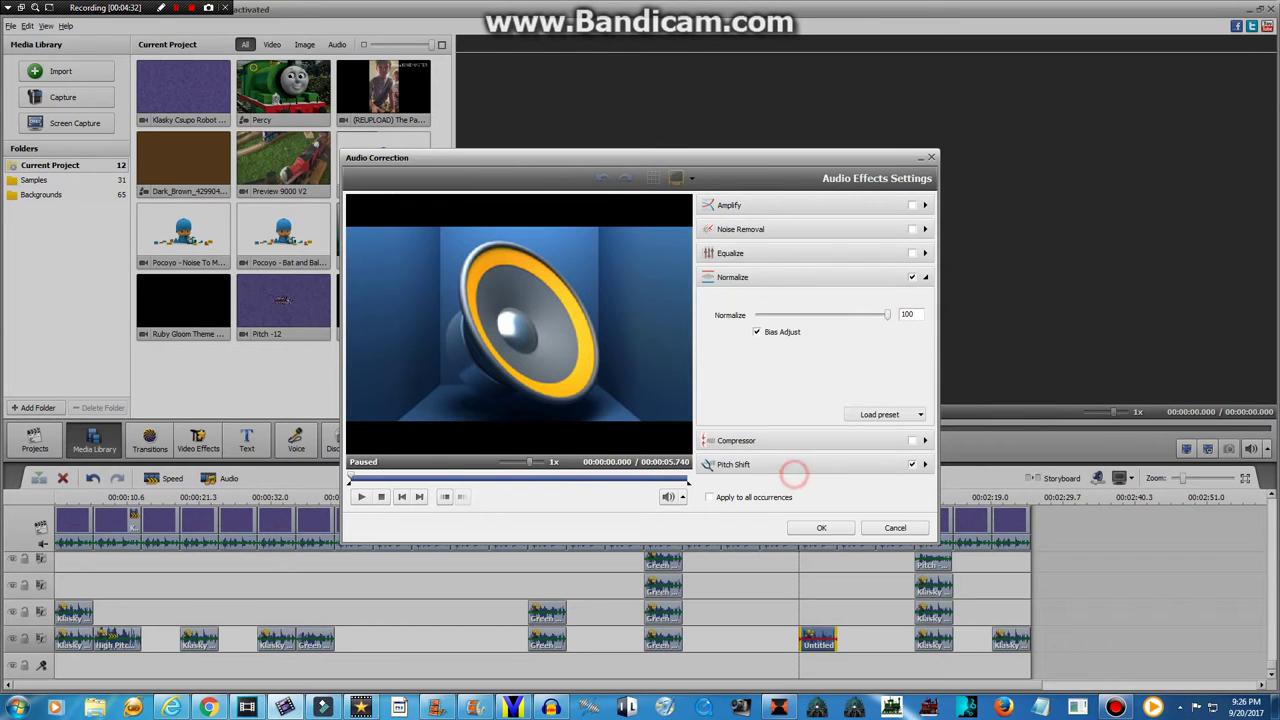
click(793, 470)
click(821, 527)
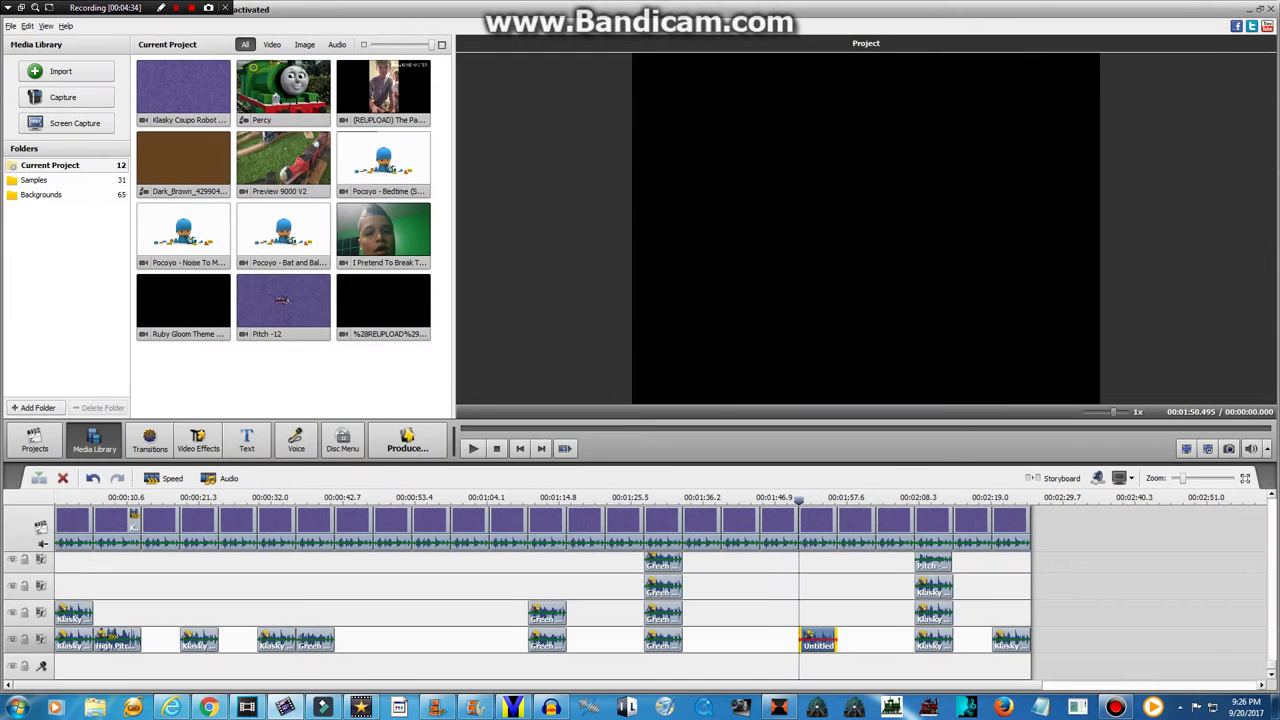
Reopen the Untitled clip's audio correction settings and recheck its Normalize level and bias adjustment
right_click(818, 638)
click(853, 508)
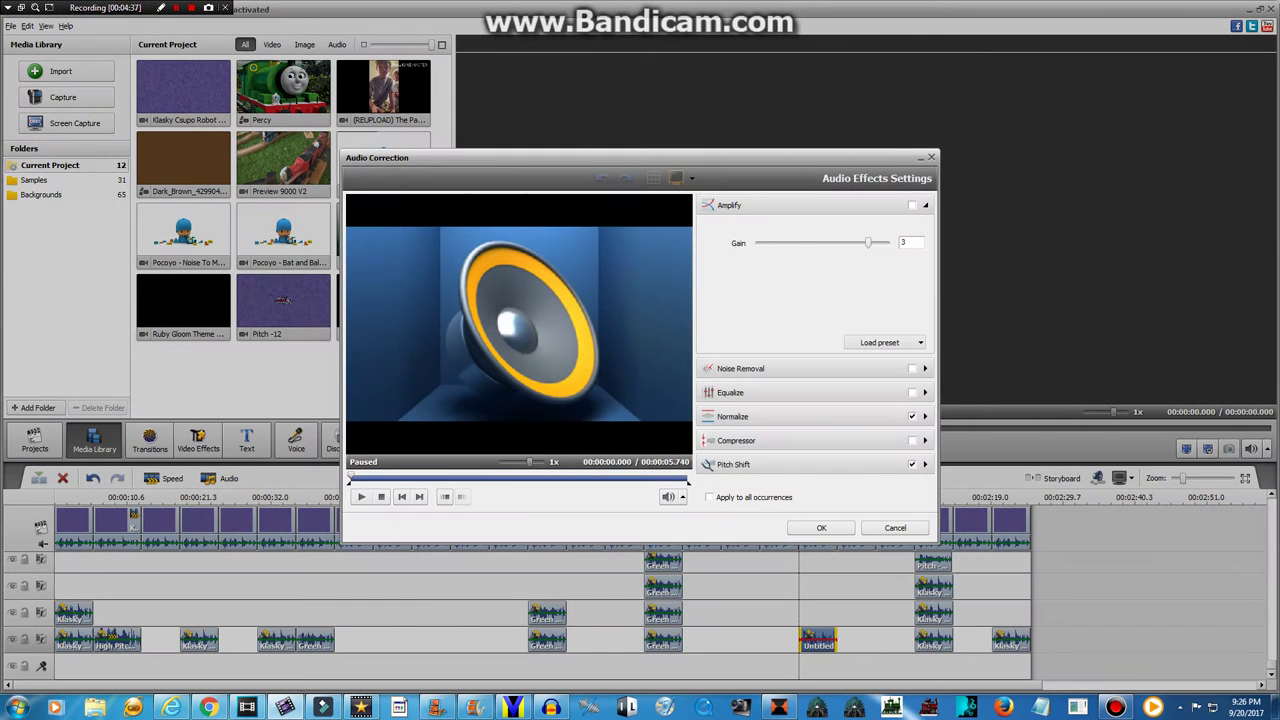
click(760, 409)
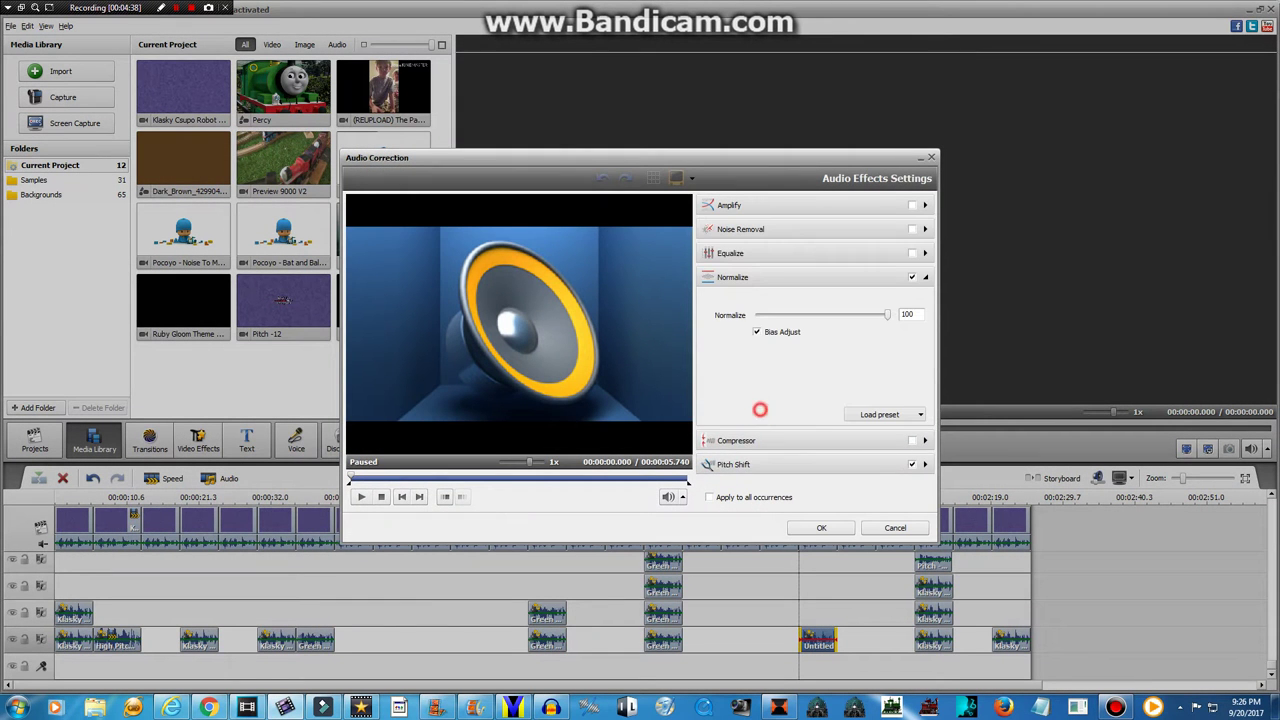
click(815, 528)
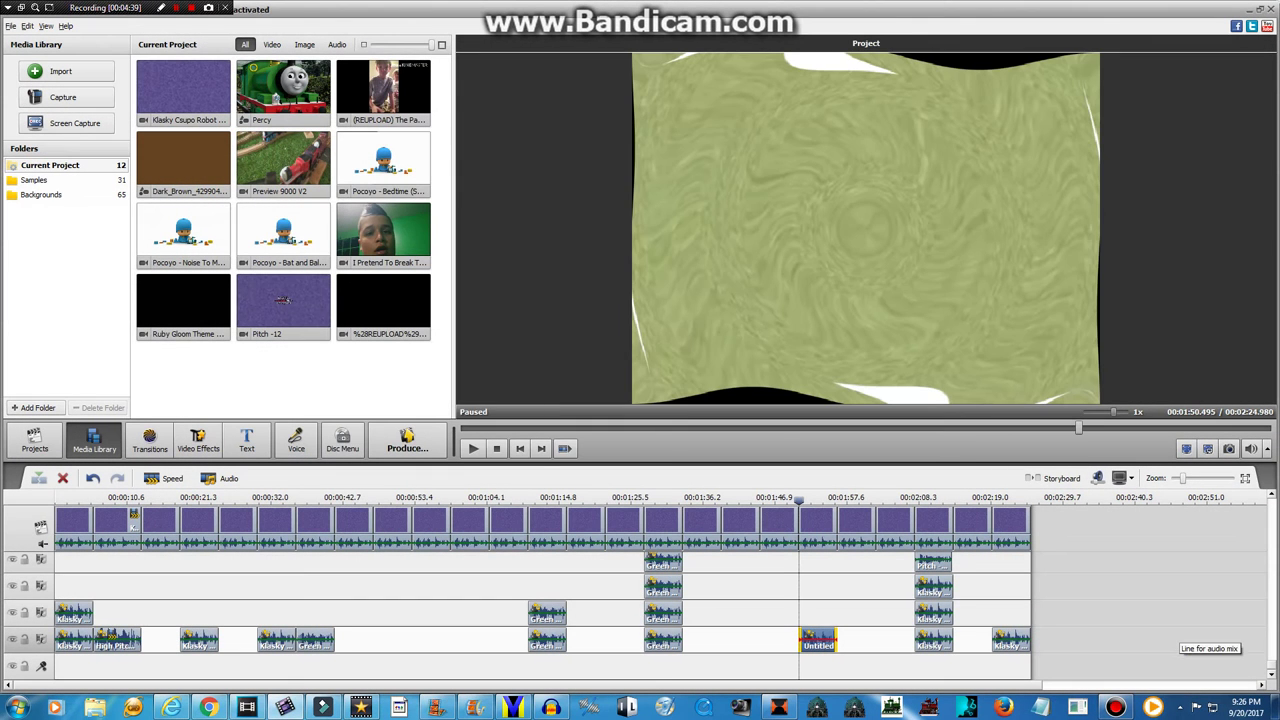
Examine the degree and angle settings of the Twirl effect on the clip starting at 00:01:56
drag(1271, 662, 1271, 560)
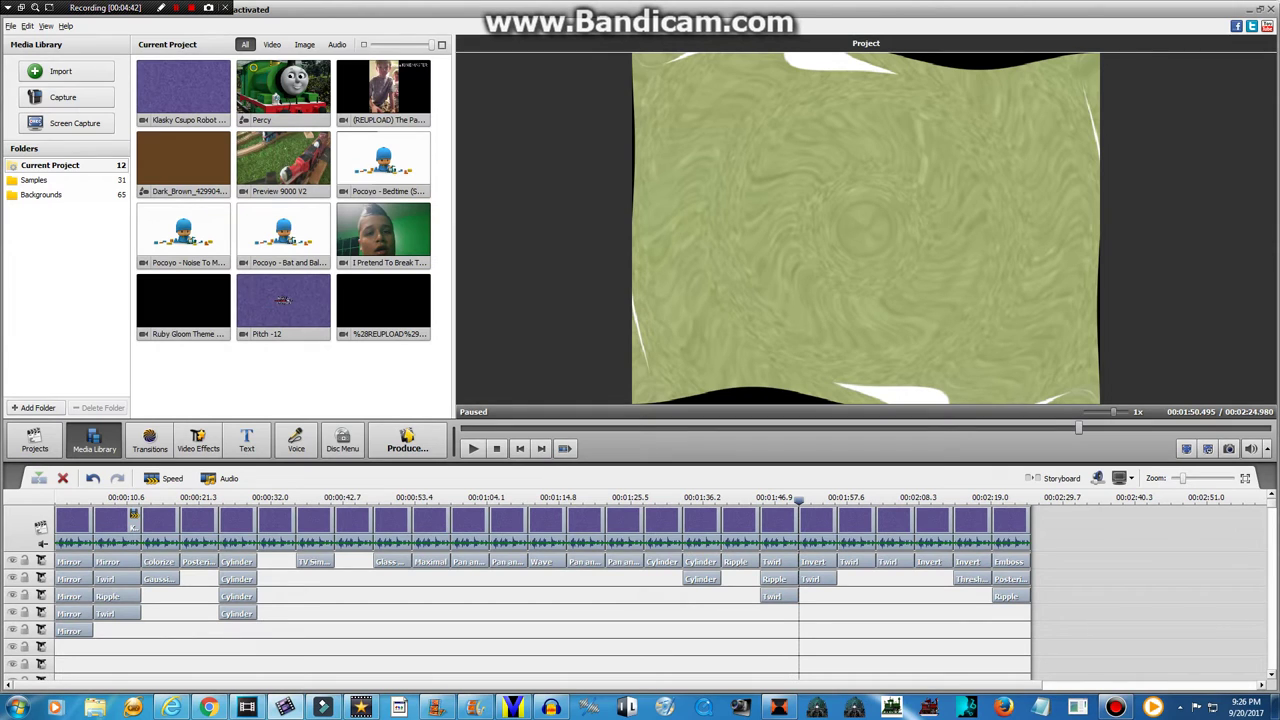
click(838, 540)
right_click(852, 531)
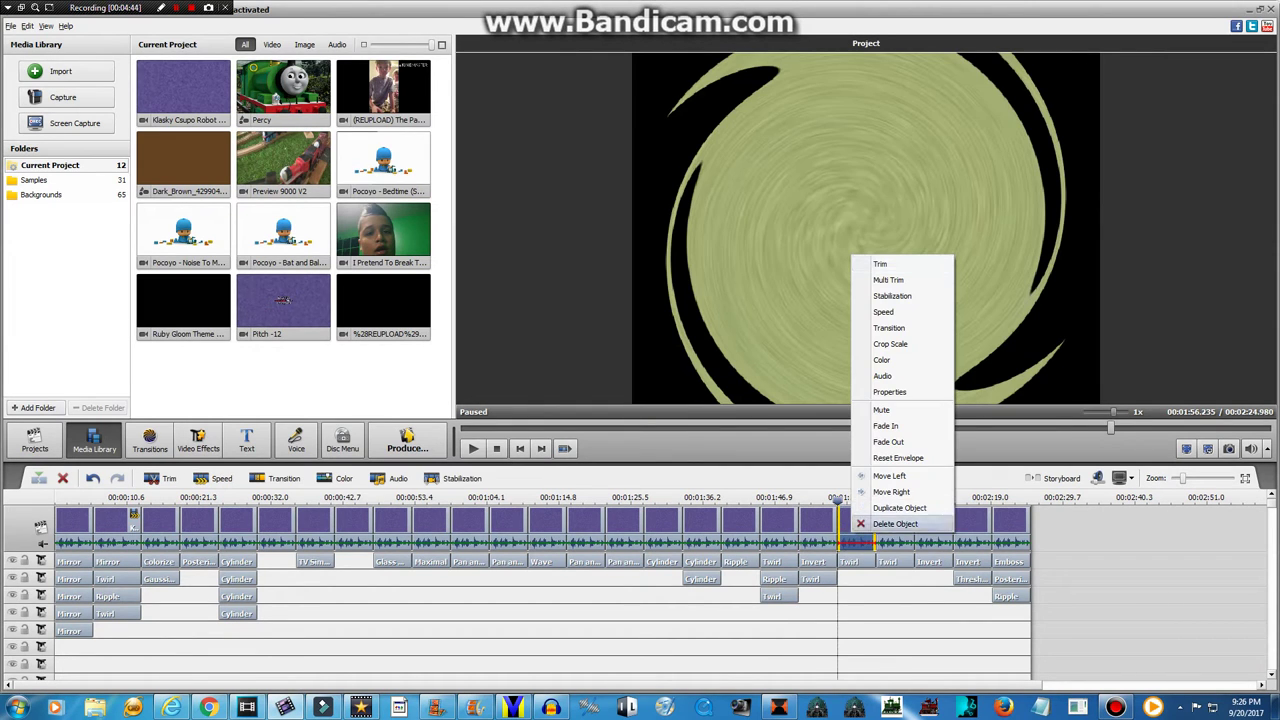
right_click(858, 561)
click(885, 572)
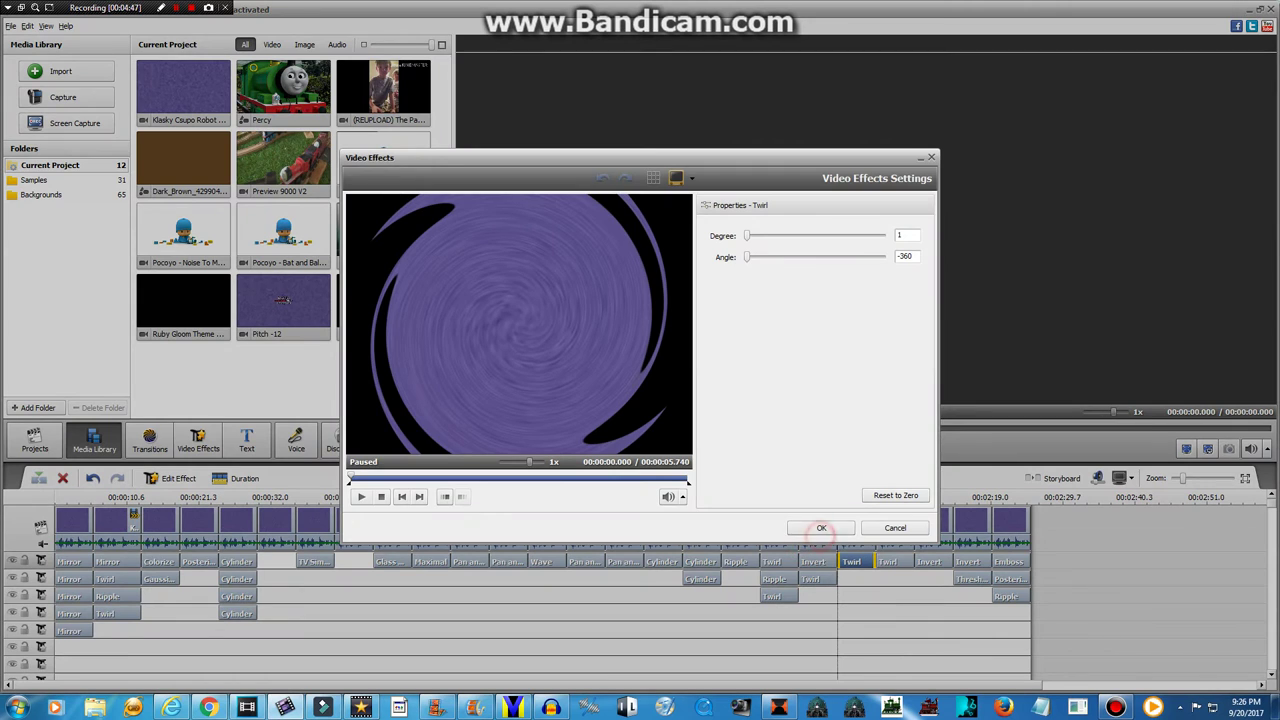
click(821, 528)
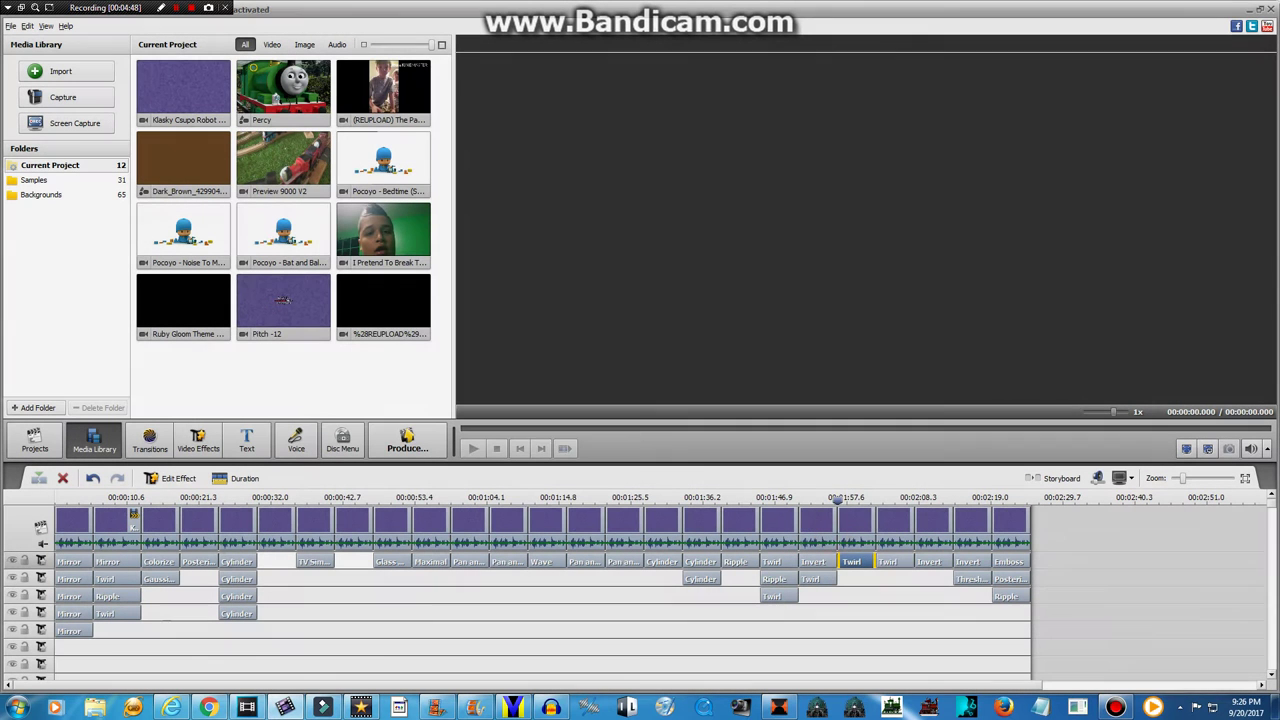
Examine the degree and angle settings of the Twirl effect on the following clip
right_click(890, 562)
click(927, 568)
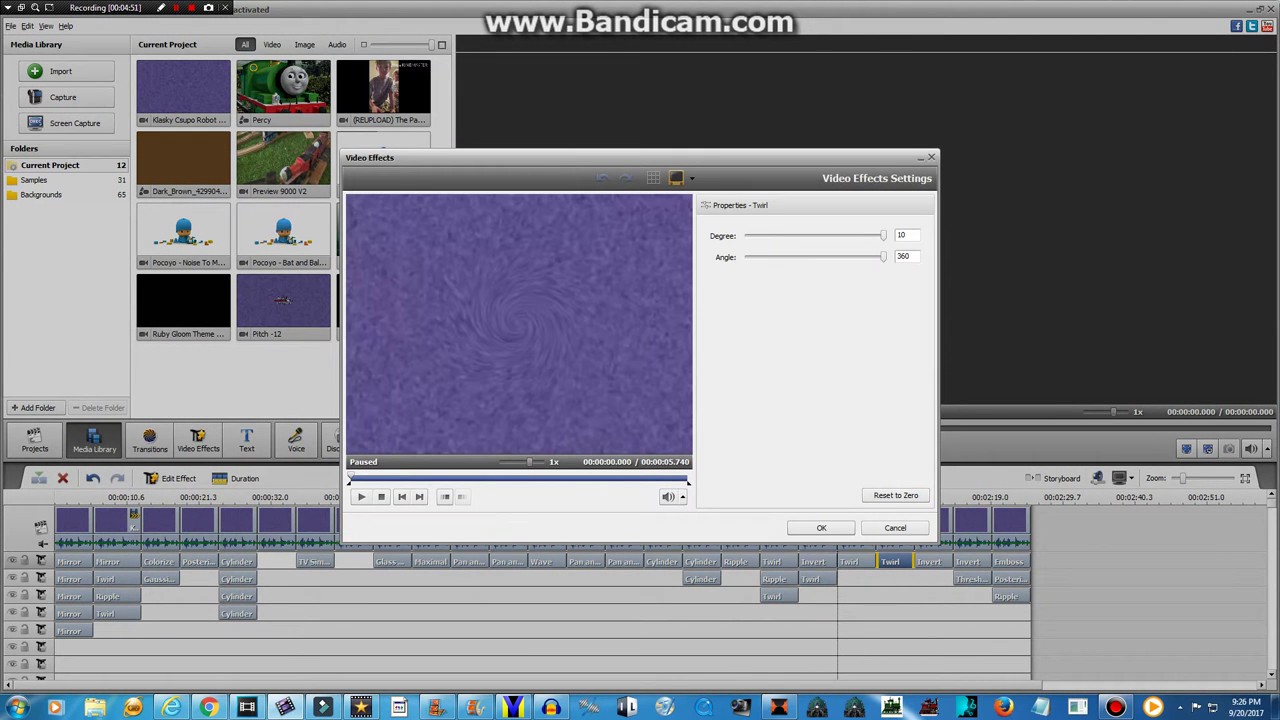
click(821, 528)
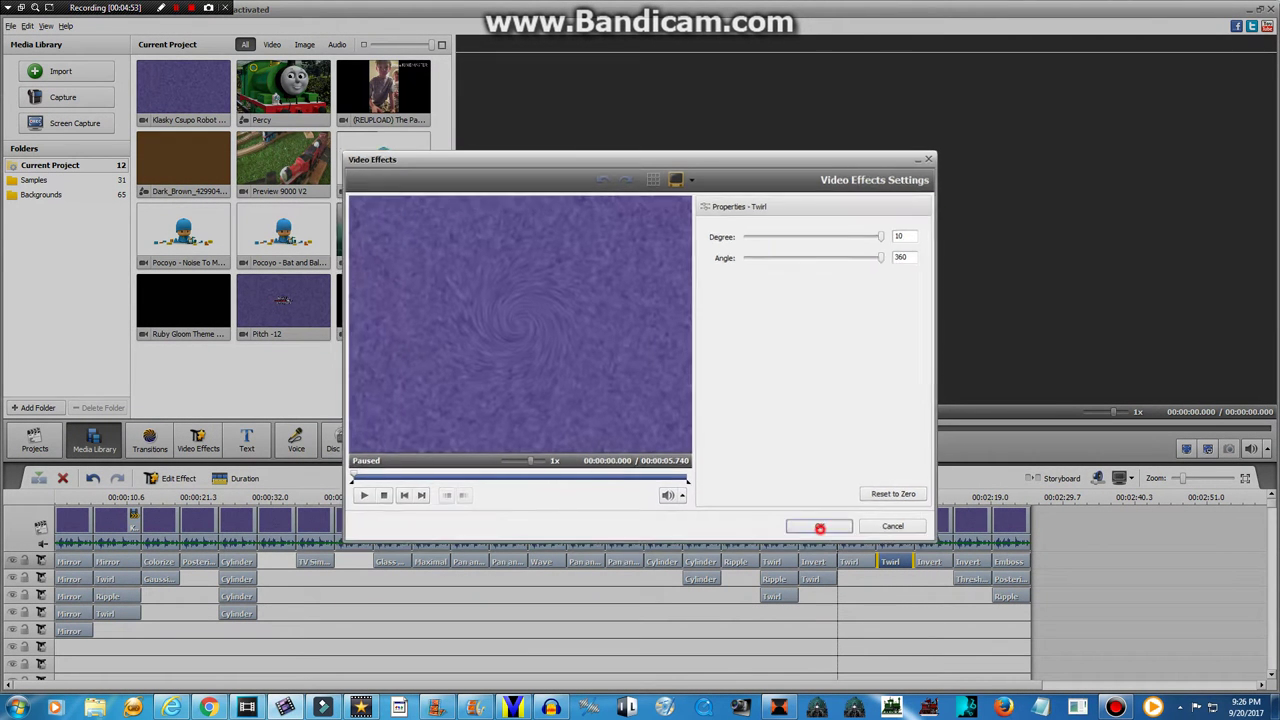
Examine the Invert effect's mask setting and the color correction settings of the clip at 00:02:07
right_click(925, 562)
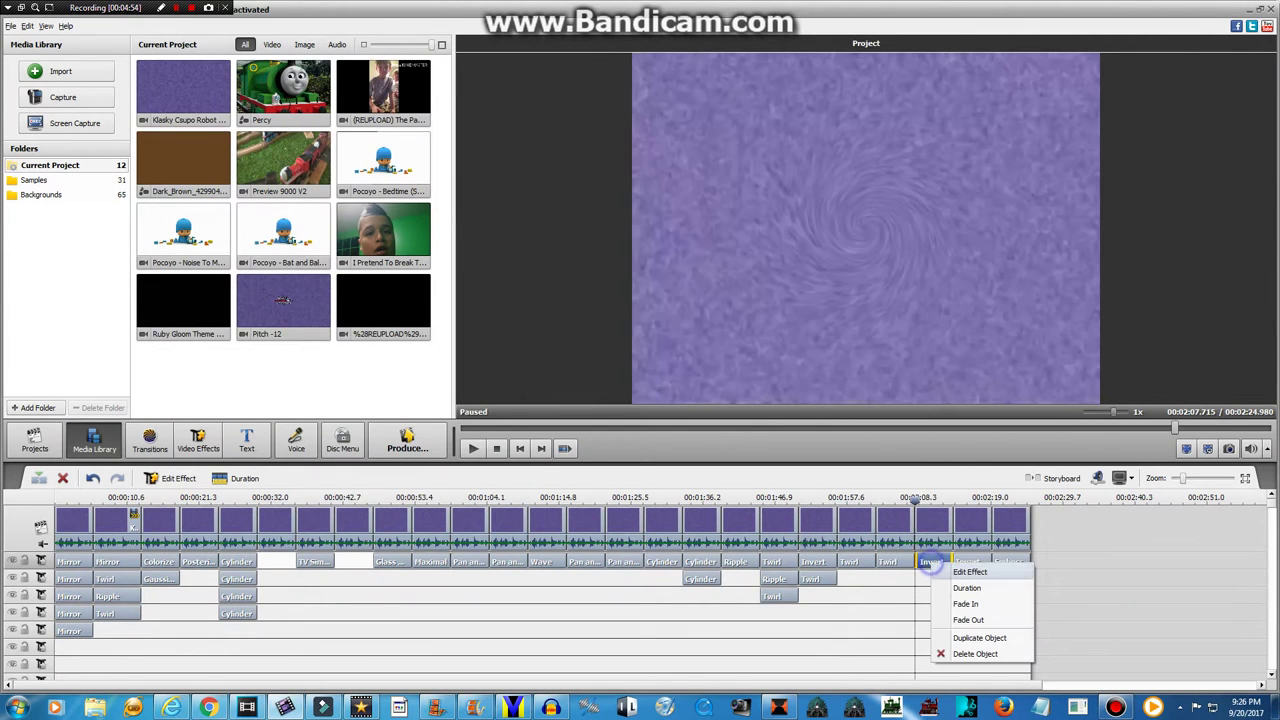
click(950, 568)
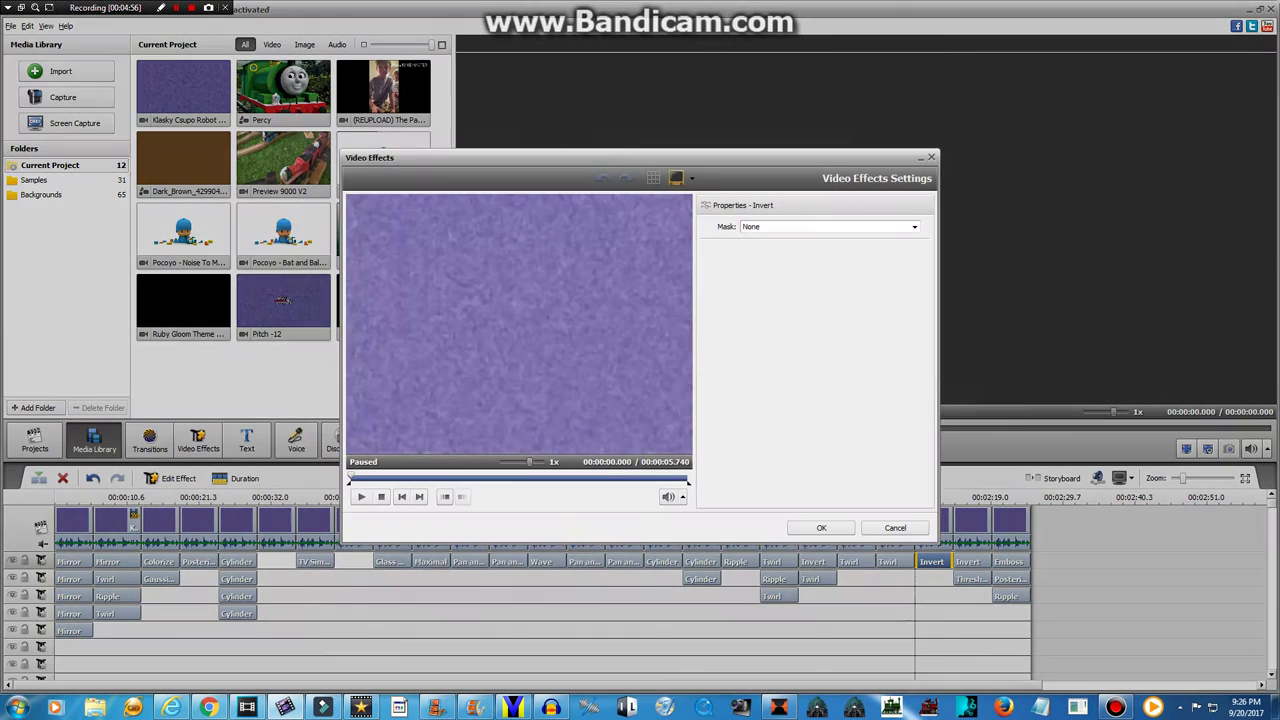
click(821, 528)
right_click(935, 528)
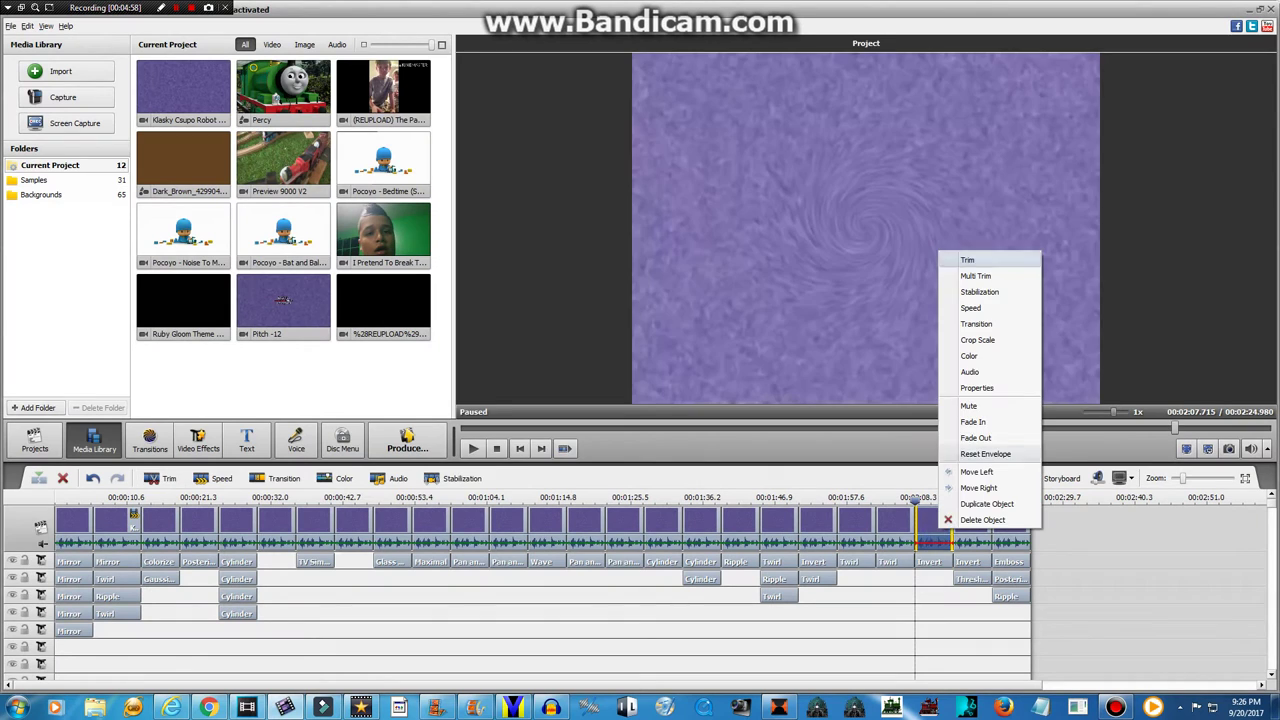
click(969, 371)
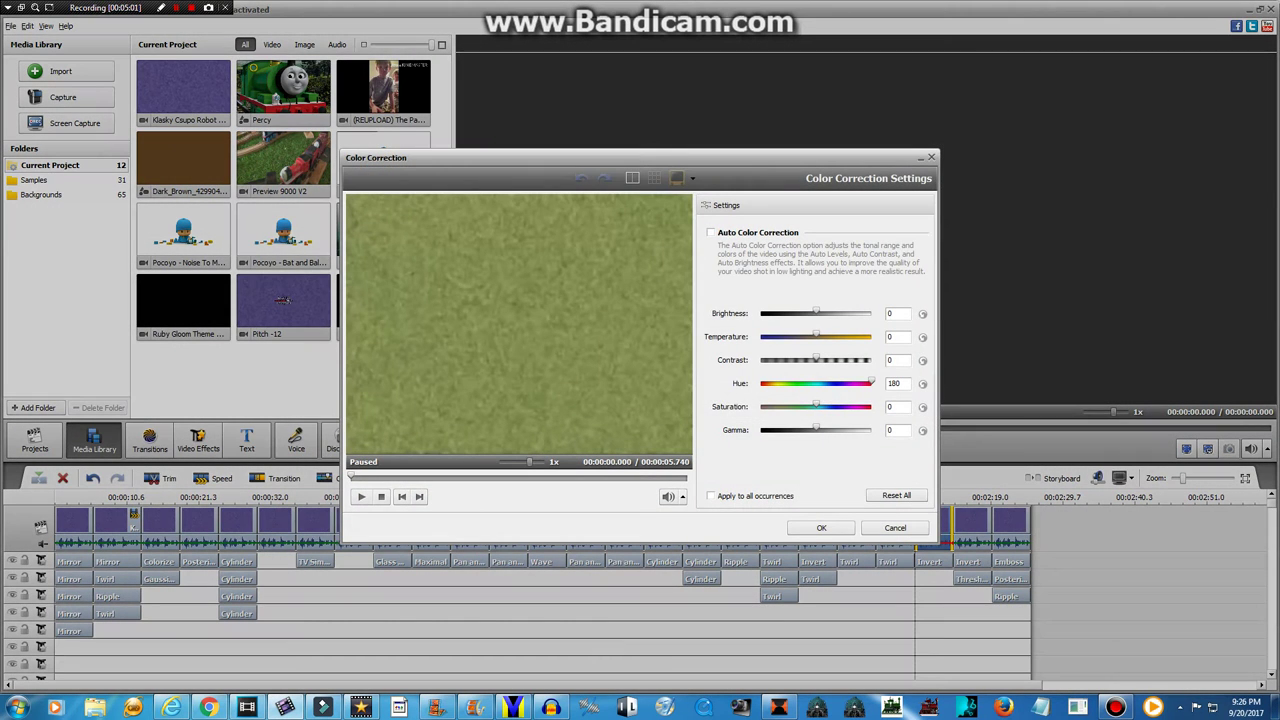
click(821, 528)
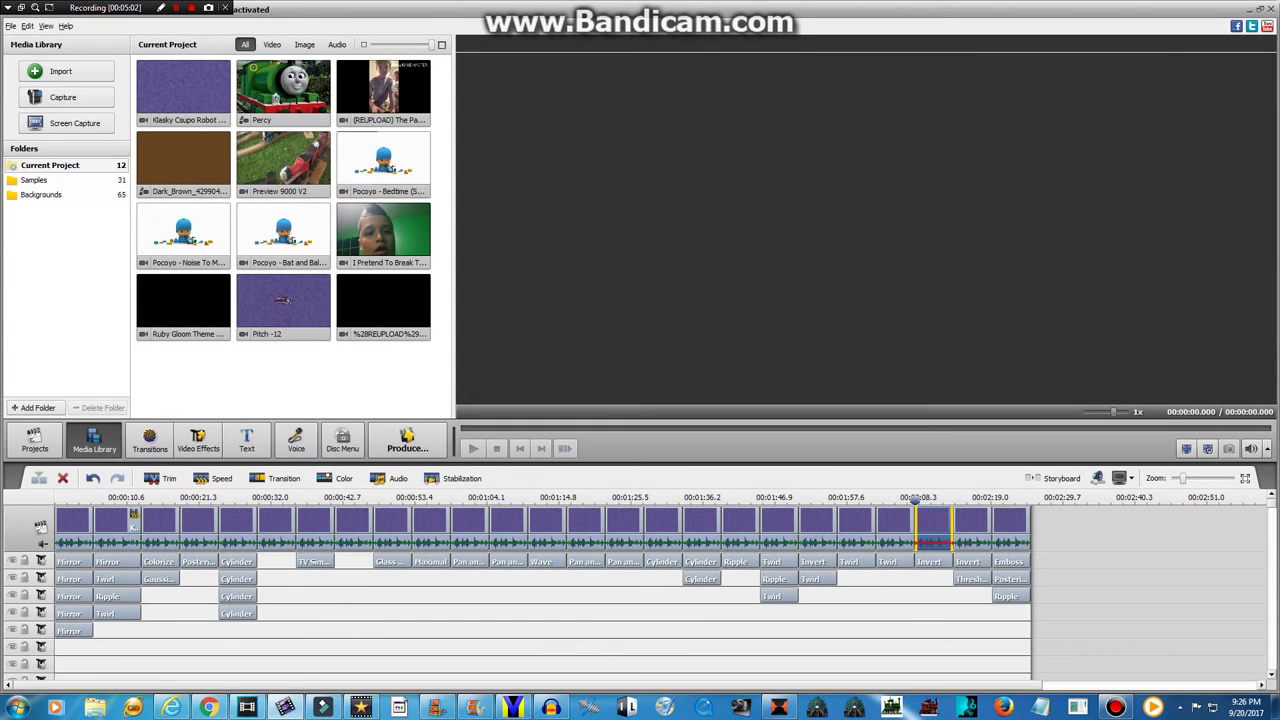
mouse_move(1271, 510)
mouse_down()
mouse_move(1271, 604)
mouse_move(1271, 510)
mouse_up()
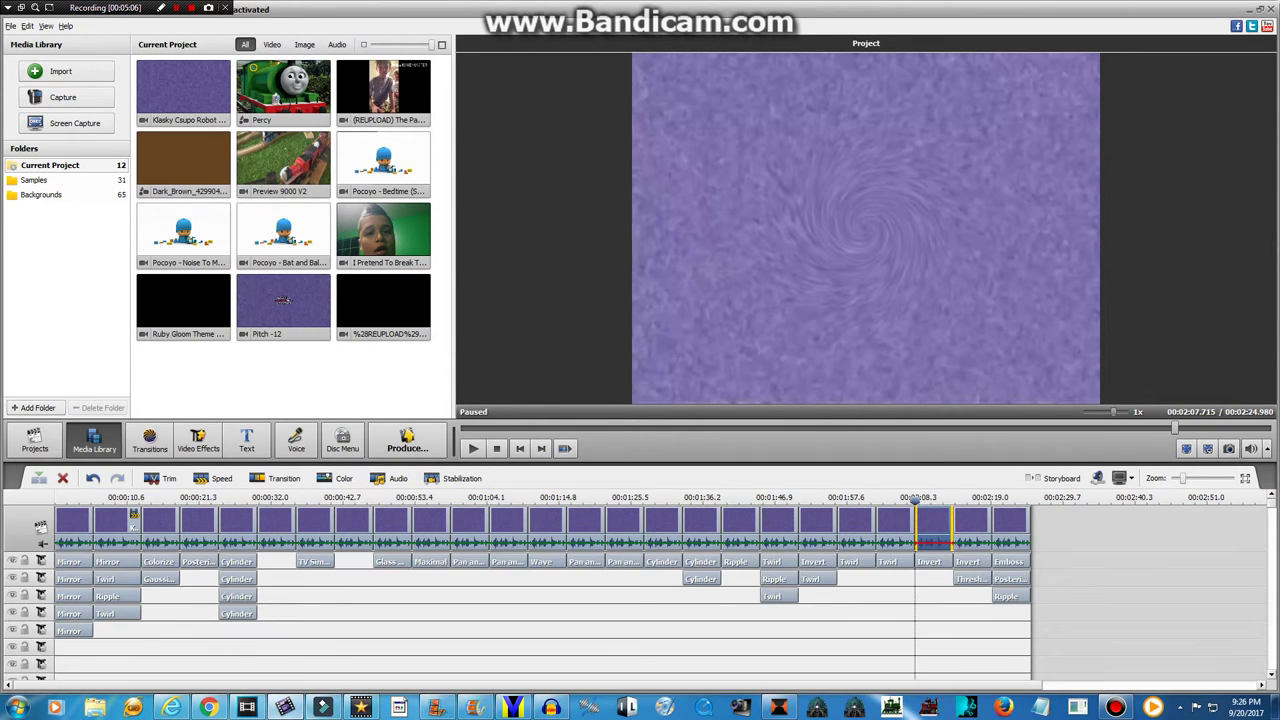
Open a second AVS Video Editor window with an empty project and dismiss the evaluation message
click(246, 706)
click(284, 706)
right_click(290, 708)
click(270, 643)
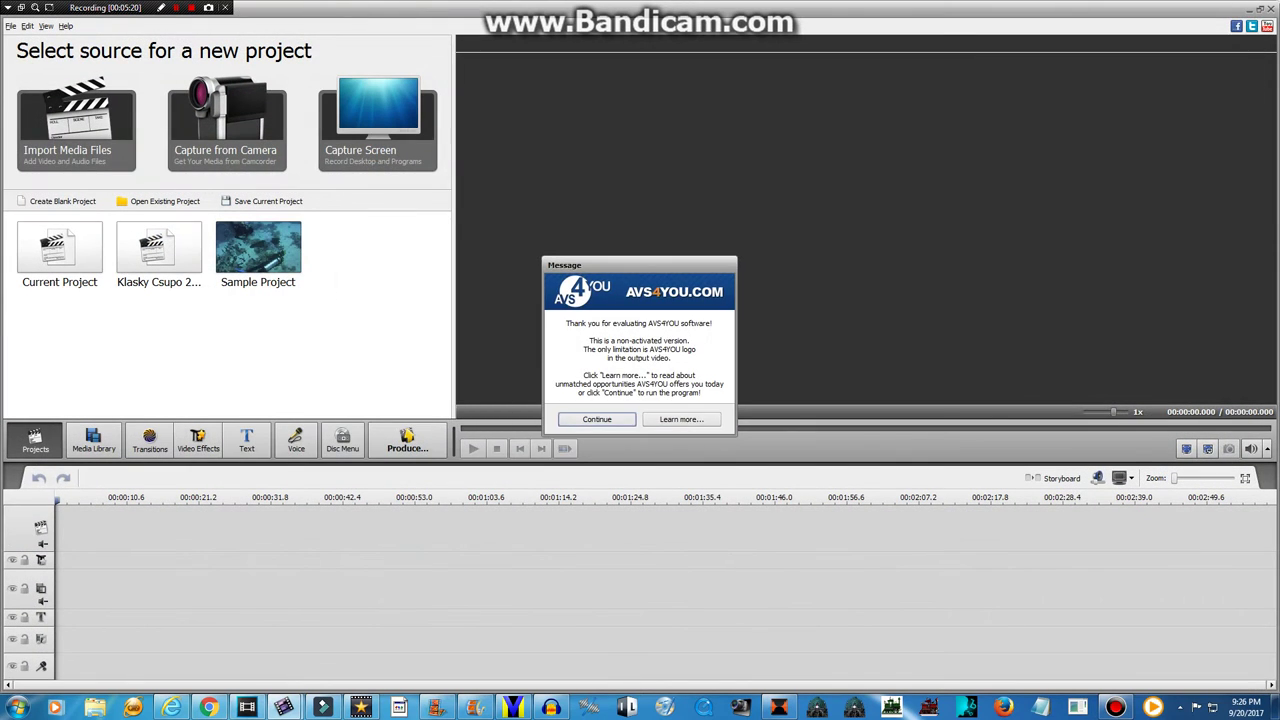
click(598, 420)
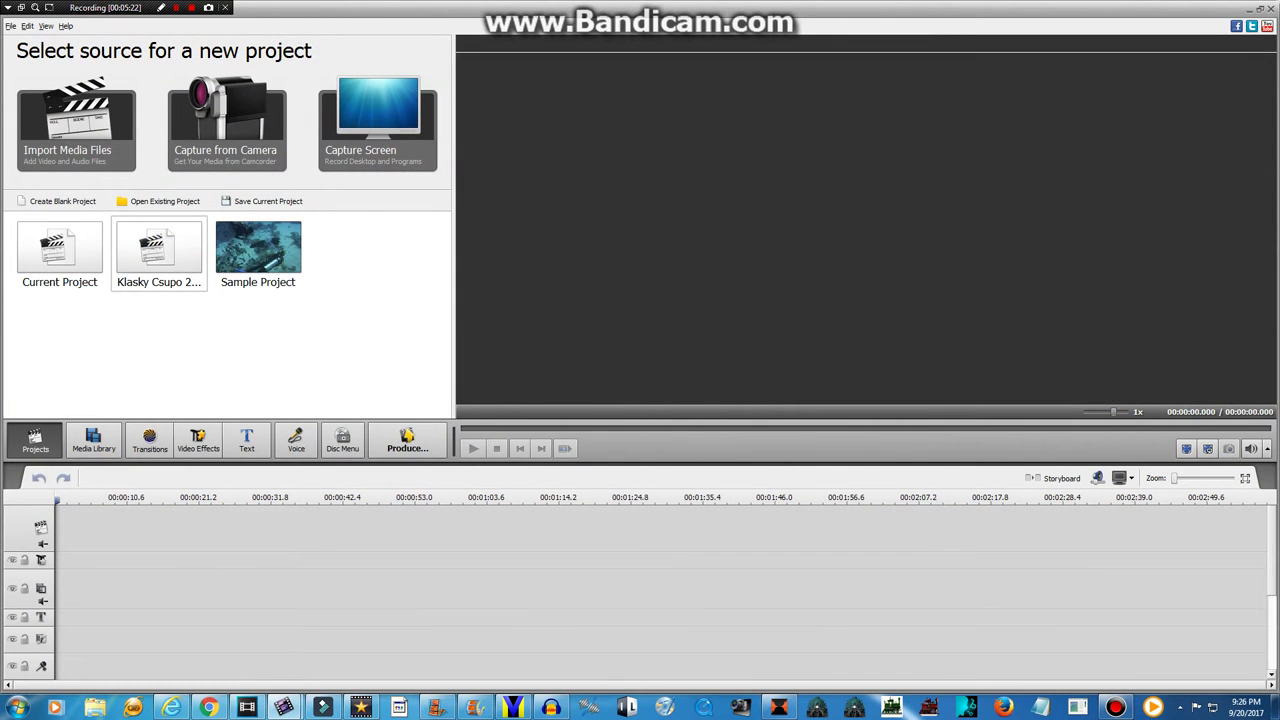
click(646, 383)
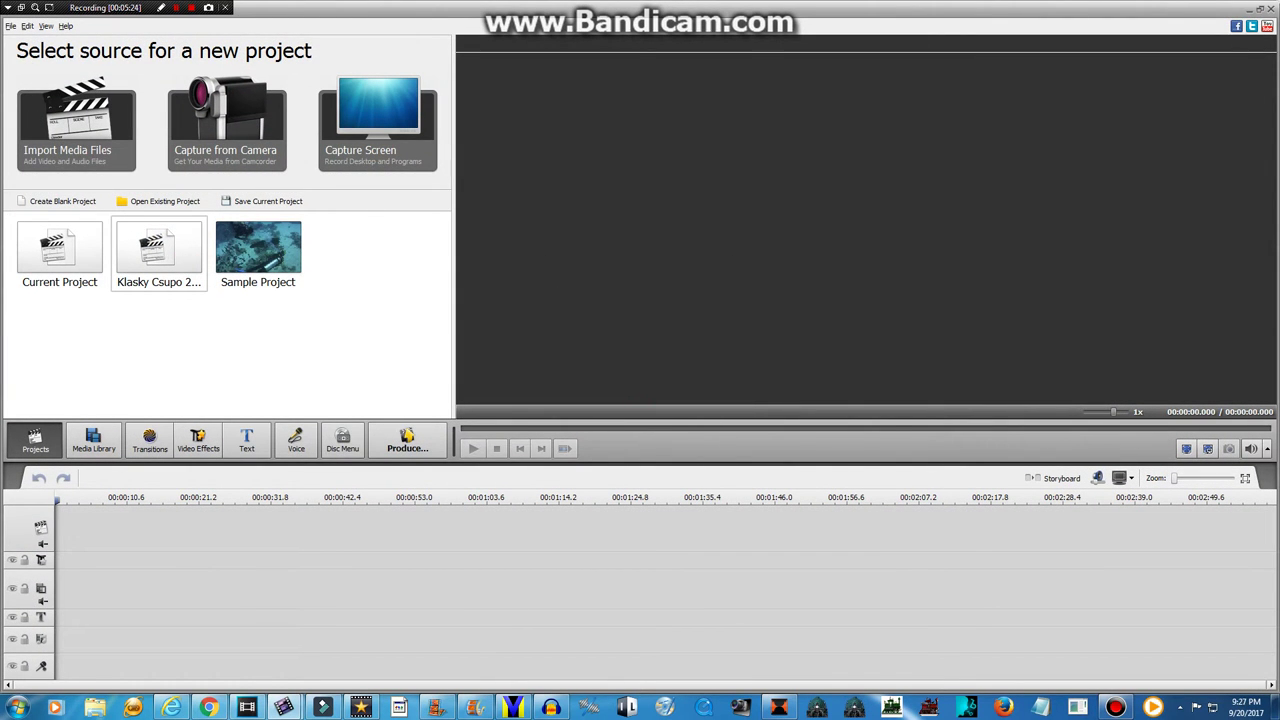
Import Klasky Csupo Robot Logo.mp4 from the Downloads folder and place it at the start of the timeline
click(93, 441)
click(56, 75)
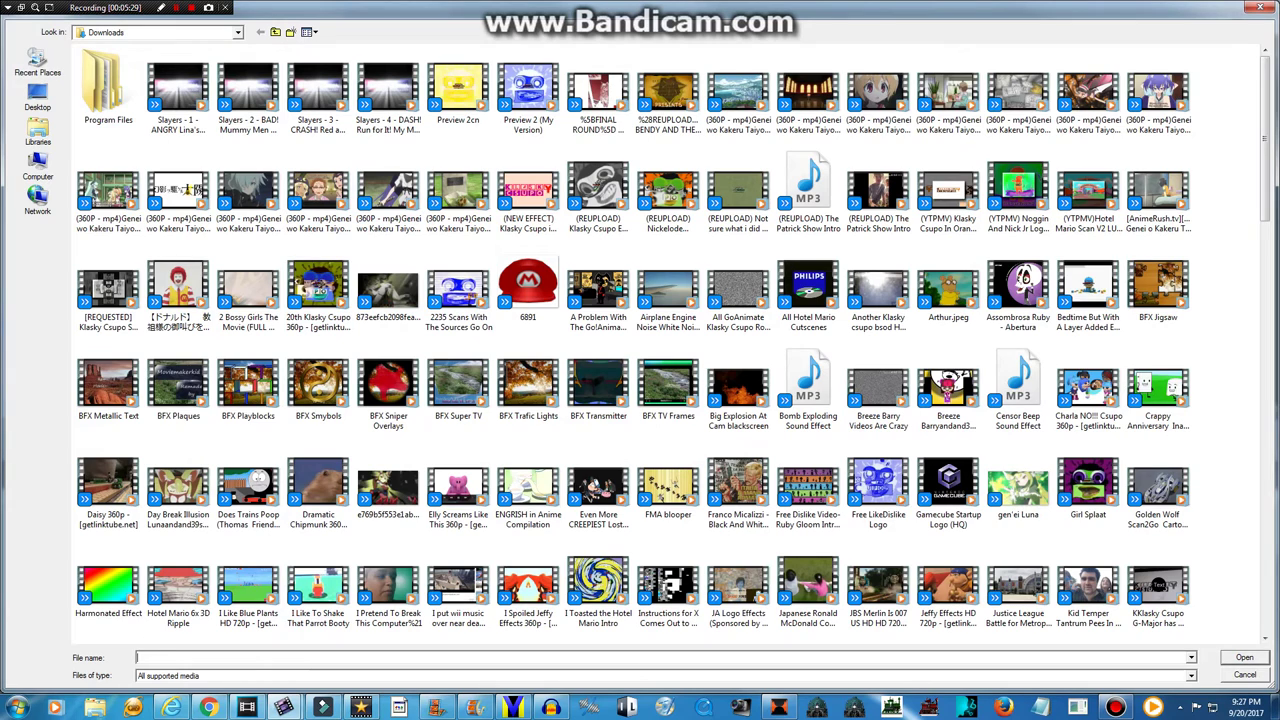
text(kl)
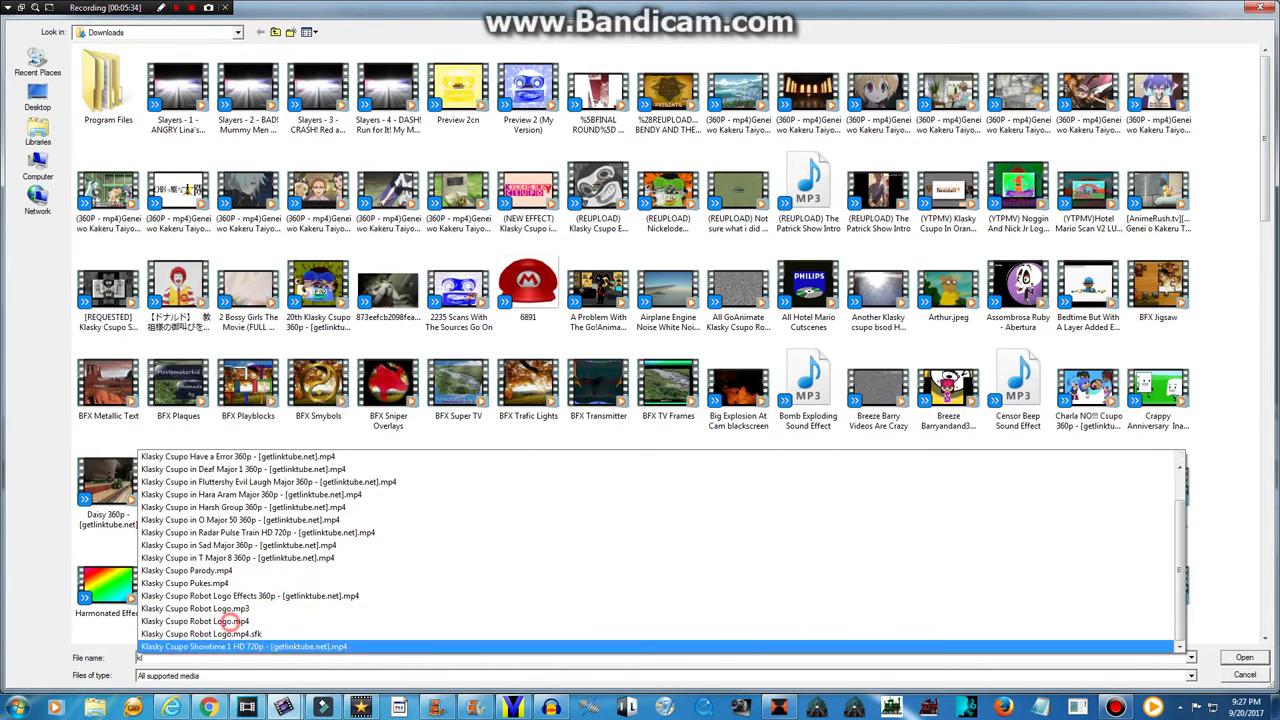
click(229, 621)
click(1234, 654)
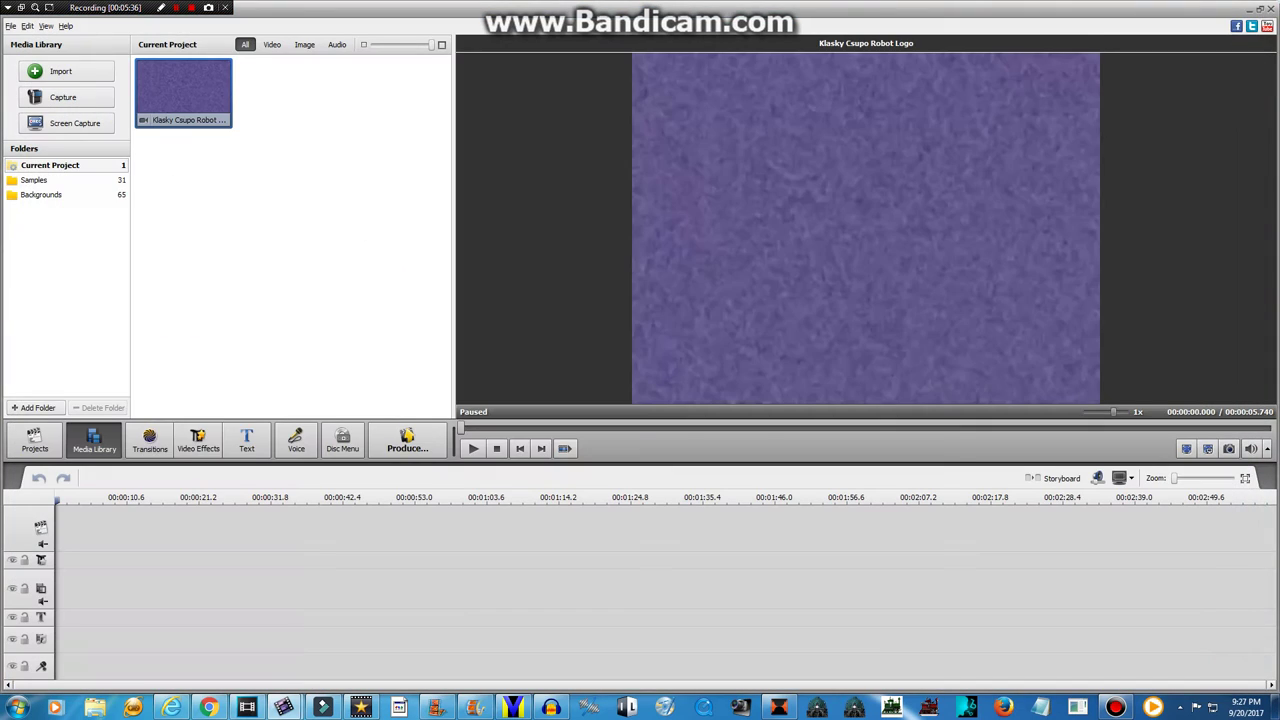
drag(194, 108, 122, 536)
Apply a Pitch Shift with a rate of 126 to the timeline clip's audio
right_click(84, 518)
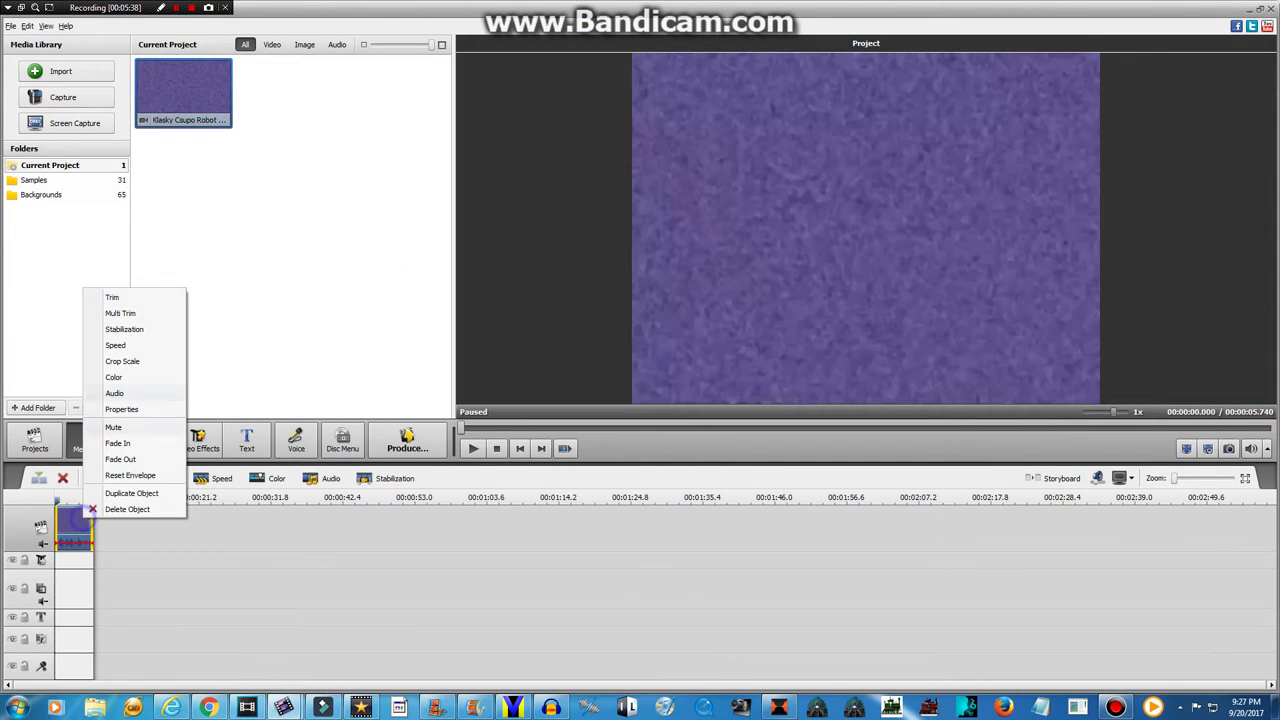
click(106, 389)
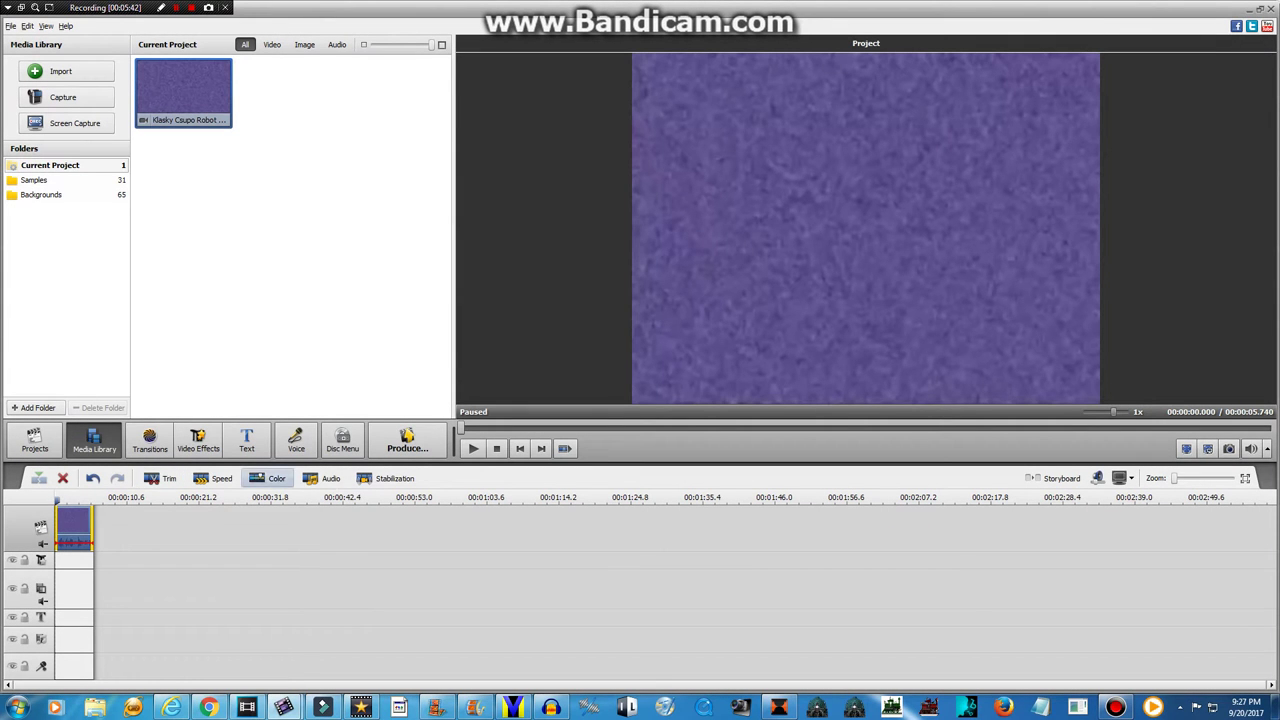
click(311, 478)
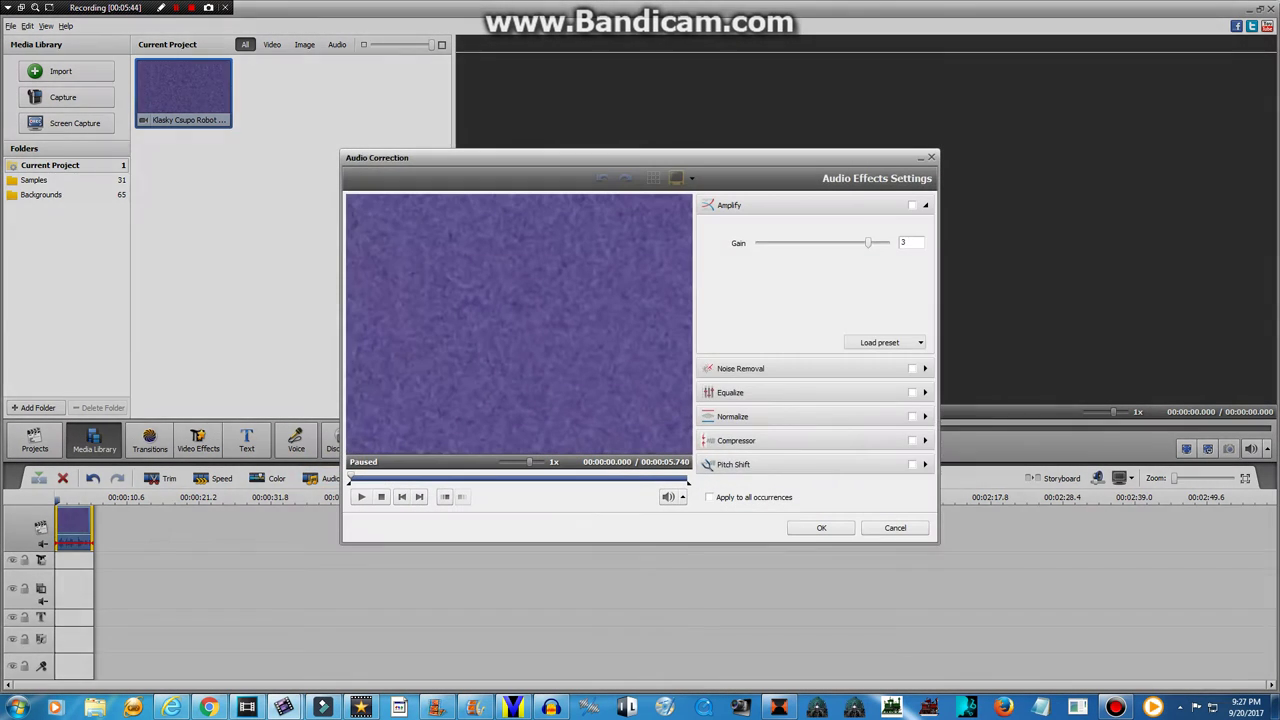
click(834, 469)
click(823, 369)
drag(832, 362, 840, 362)
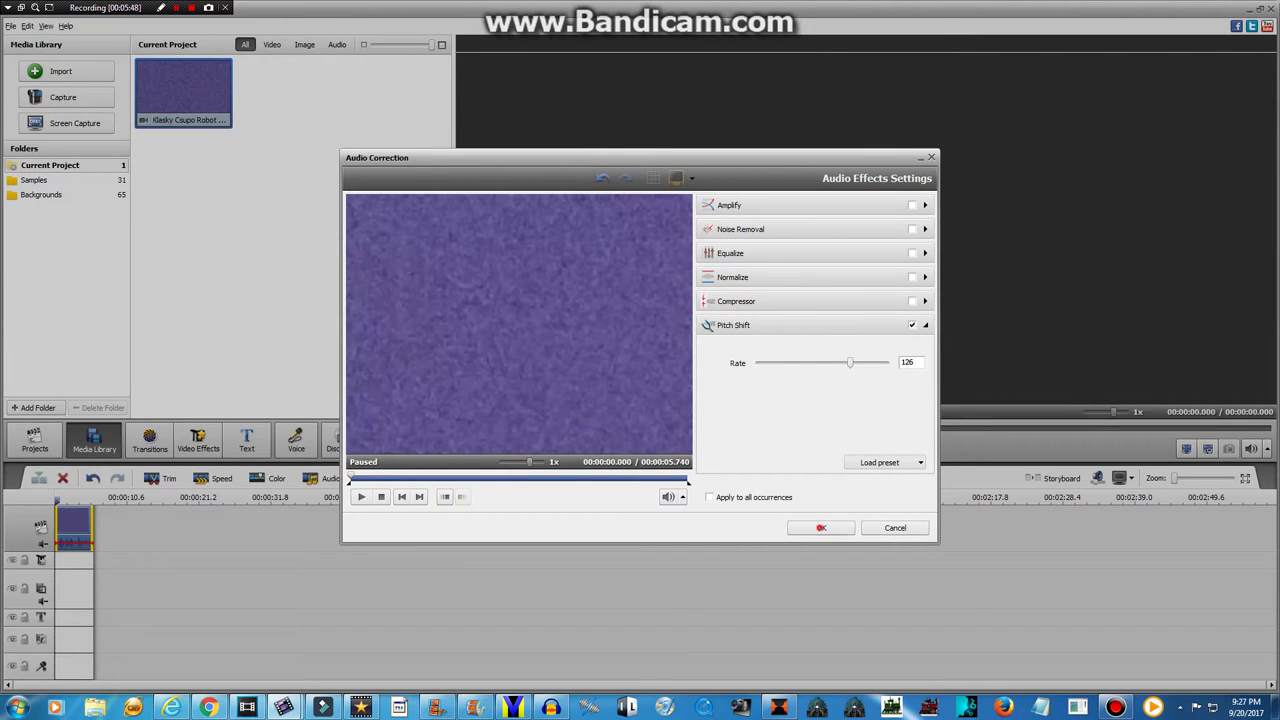
click(821, 528)
Produce the project as a video file named Untitled 3 in the AVSVideoEditor Output folder, then close the folder window
click(395, 440)
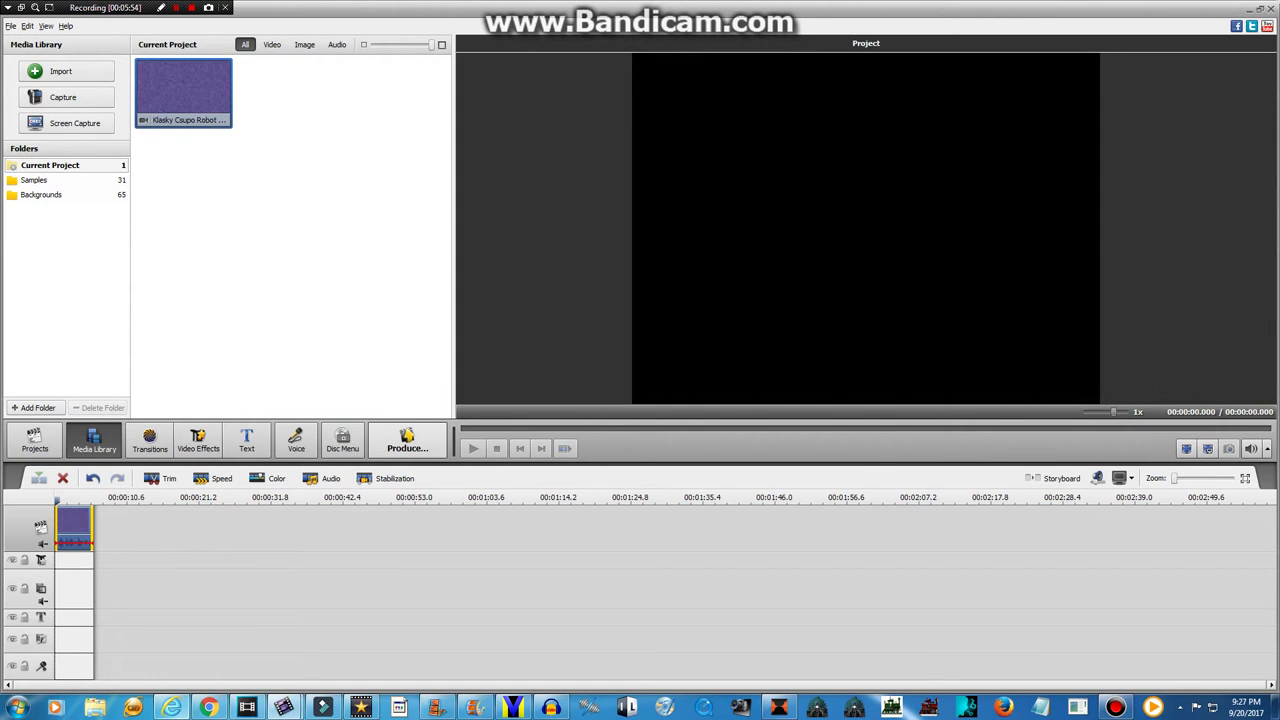
click(407, 440)
click(778, 508)
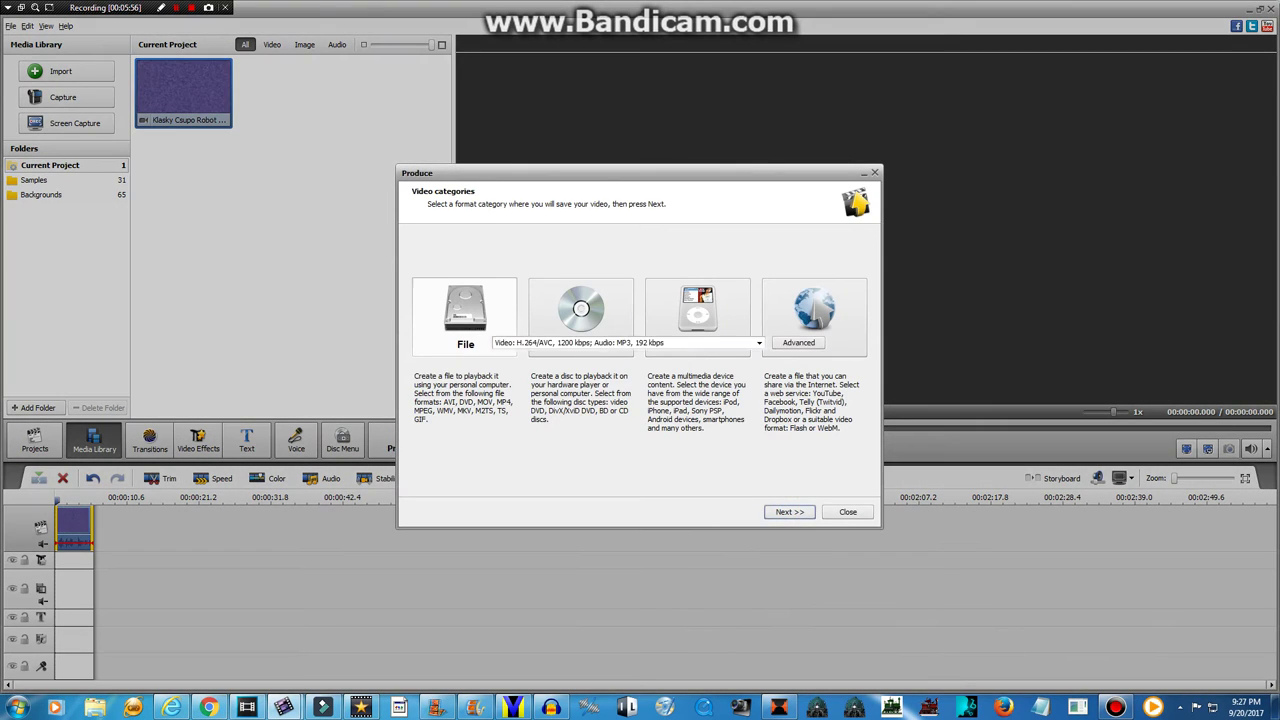
click(789, 511)
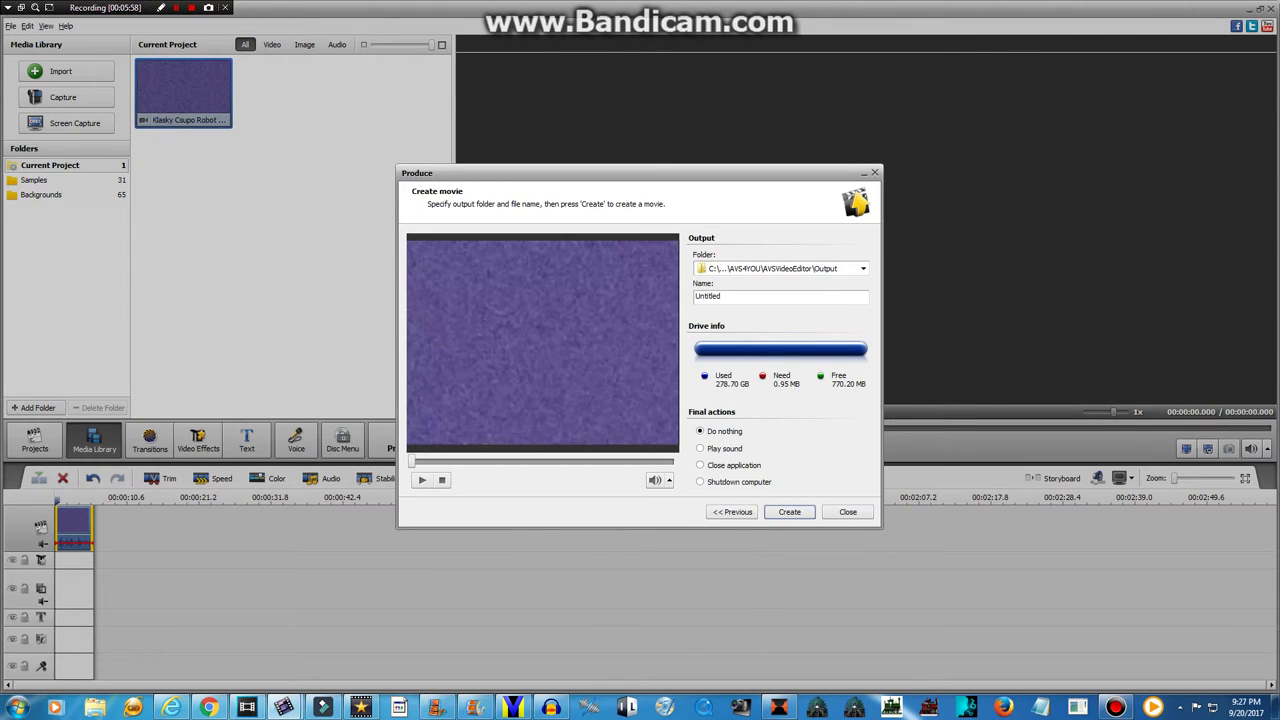
double_click(737, 299)
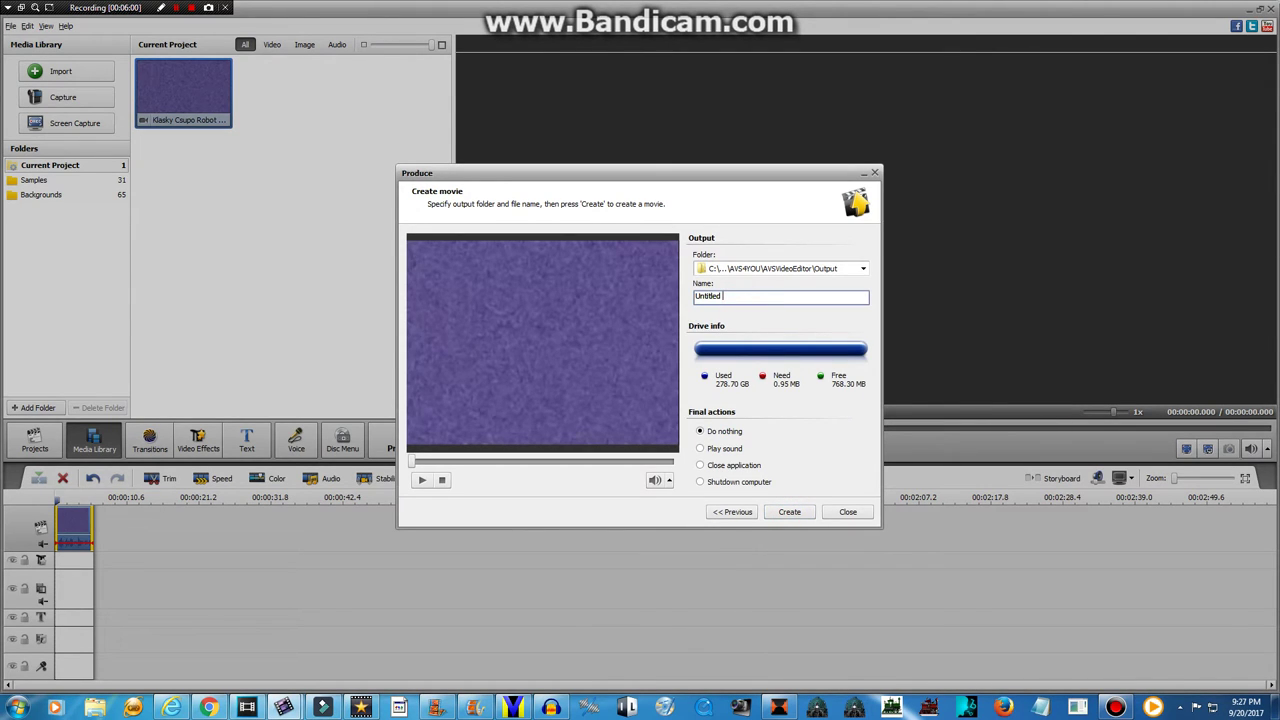
click(789, 508)
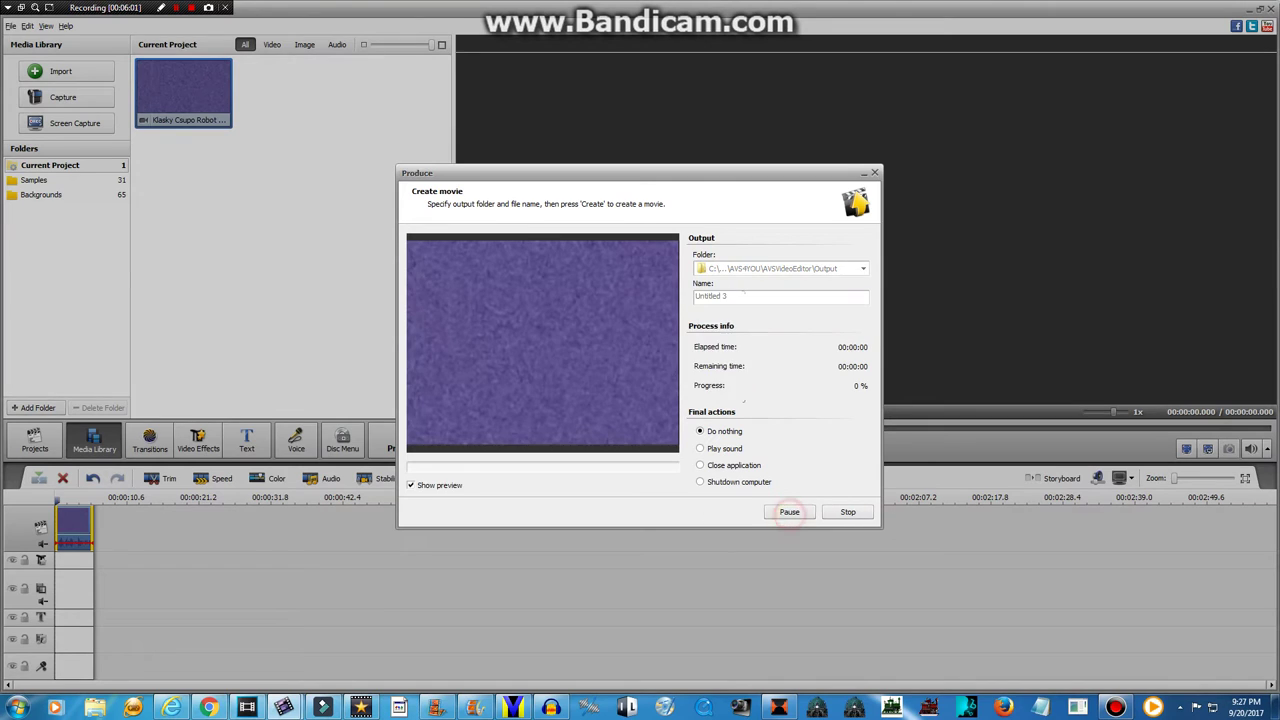
click(663, 380)
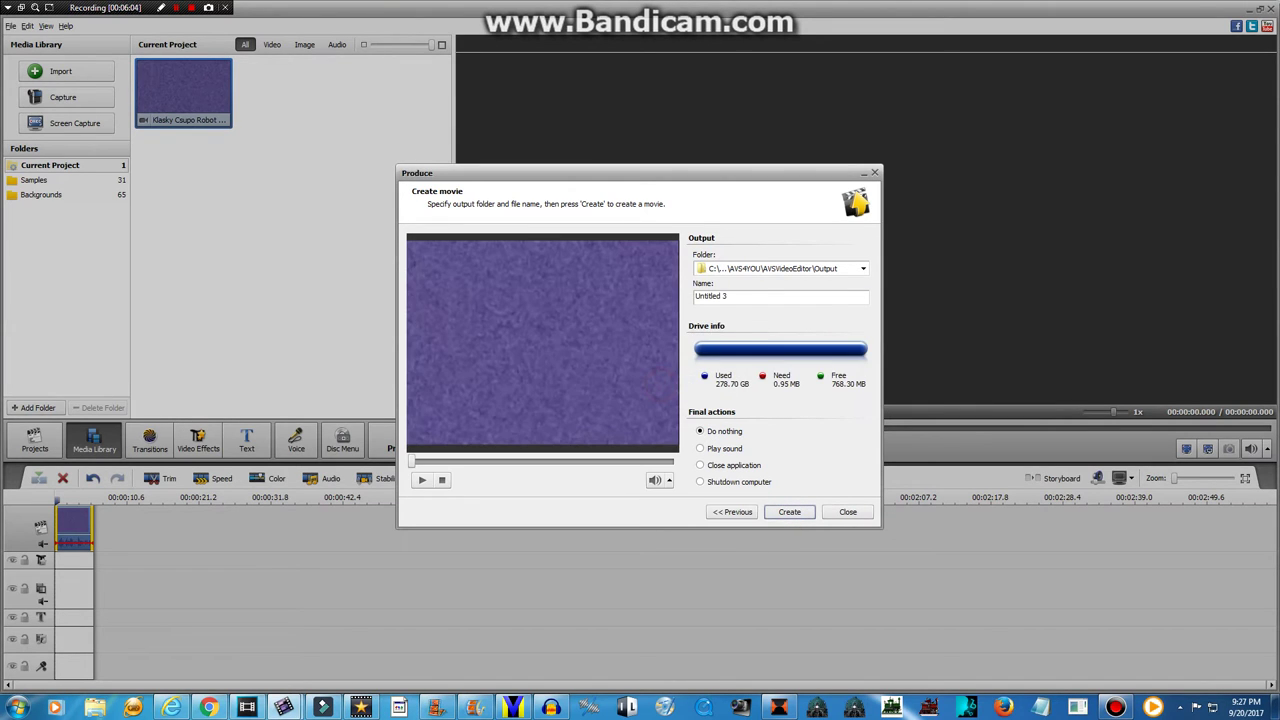
click(789, 511)
click(609, 380)
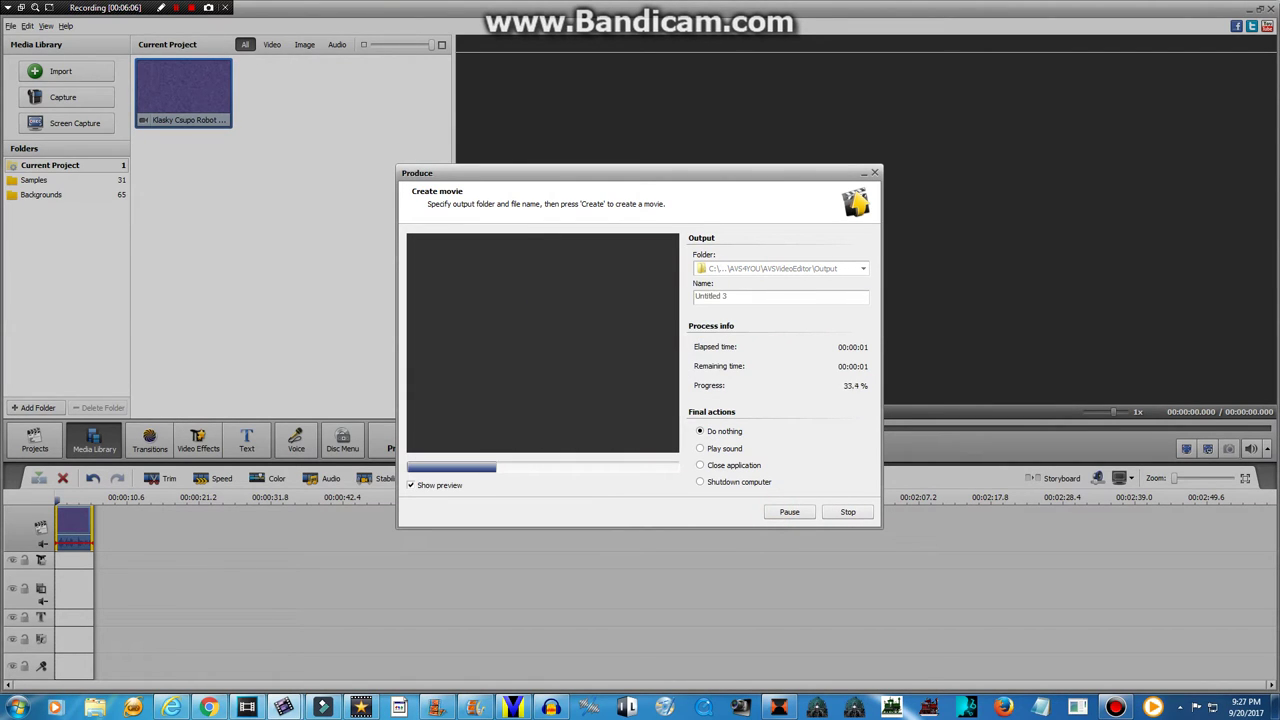
click(622, 367)
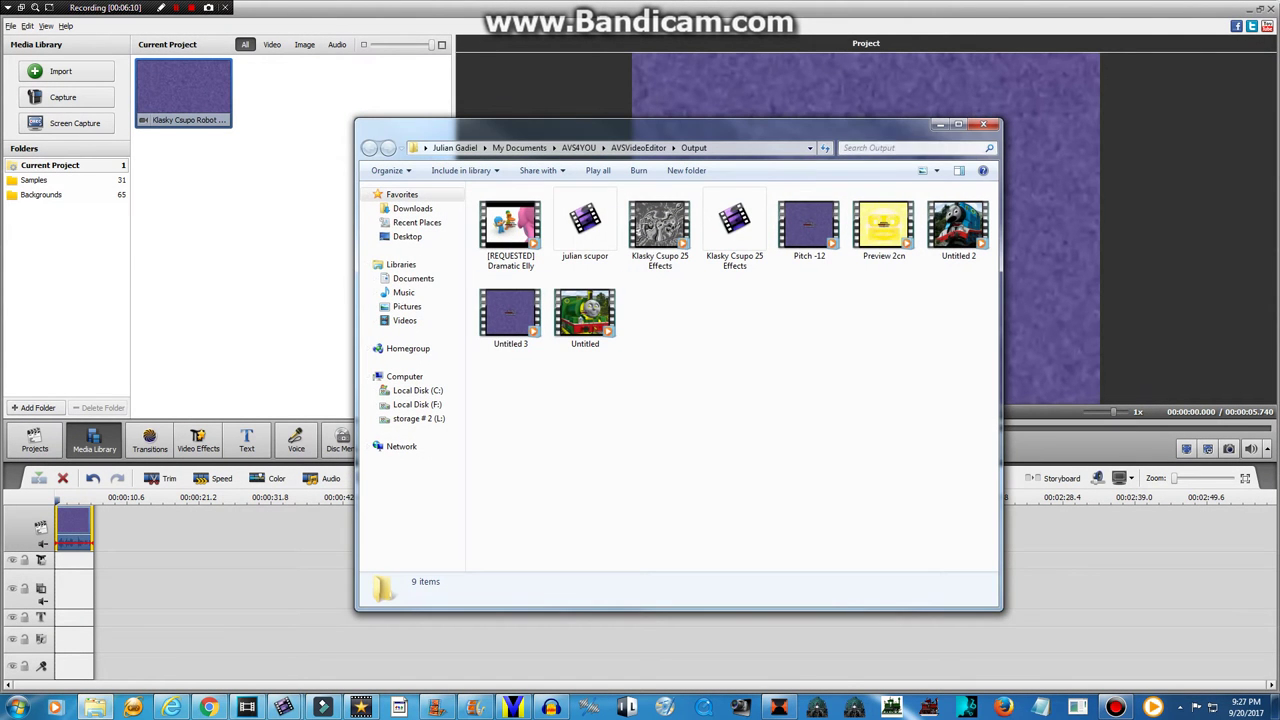
key(alt+F4)
Import the produced Untitled 3 video from the AVS4YOU AVSVideoEditor Output folder into the media library
click(70, 68)
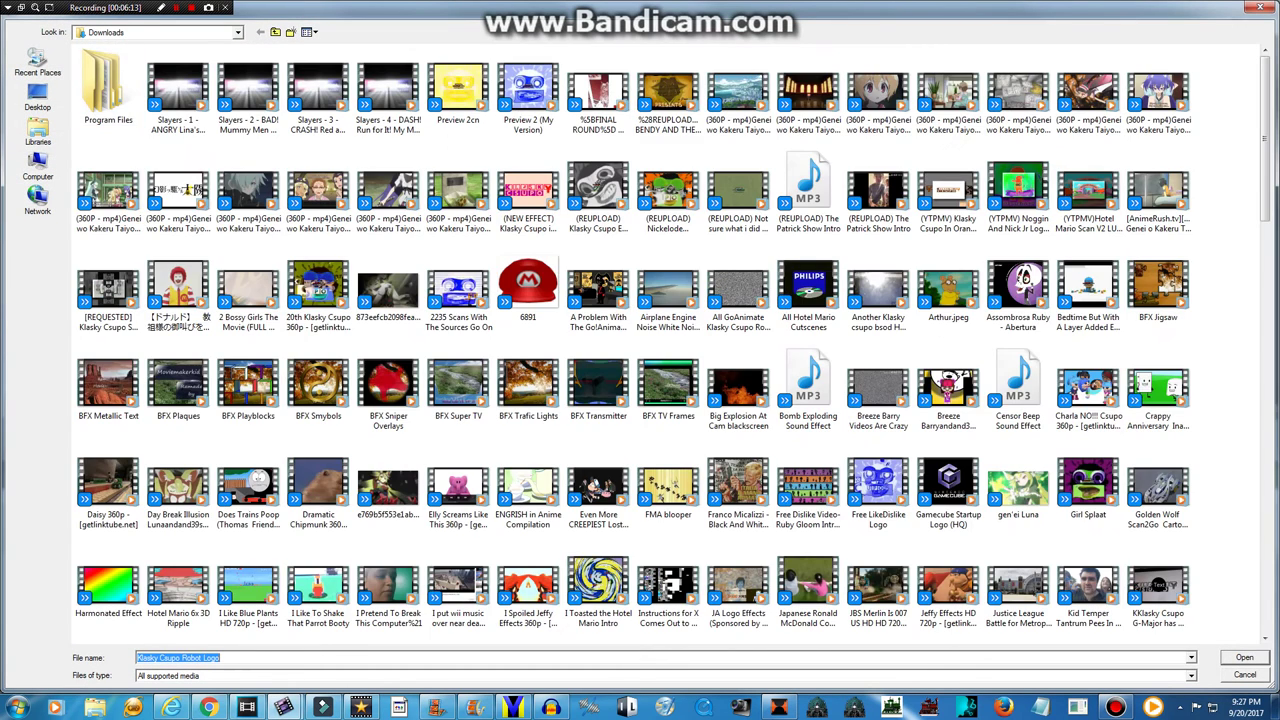
click(37, 130)
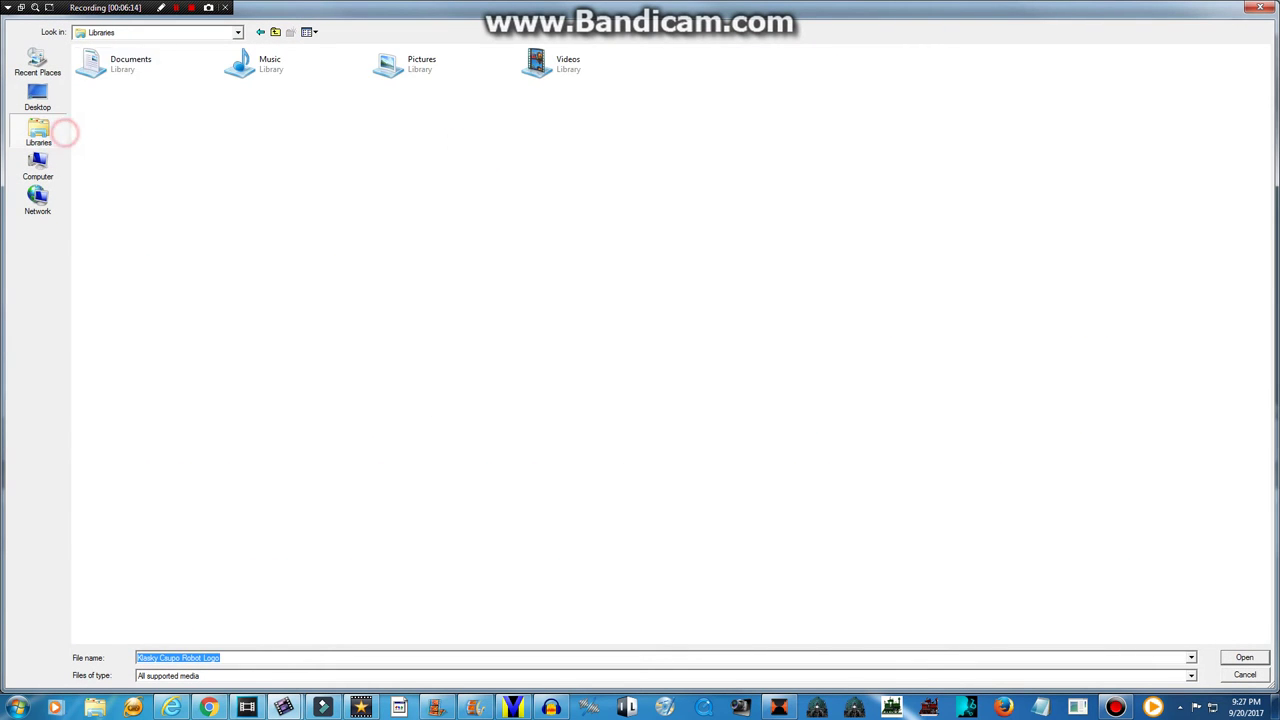
double_click(243, 62)
double_click(125, 78)
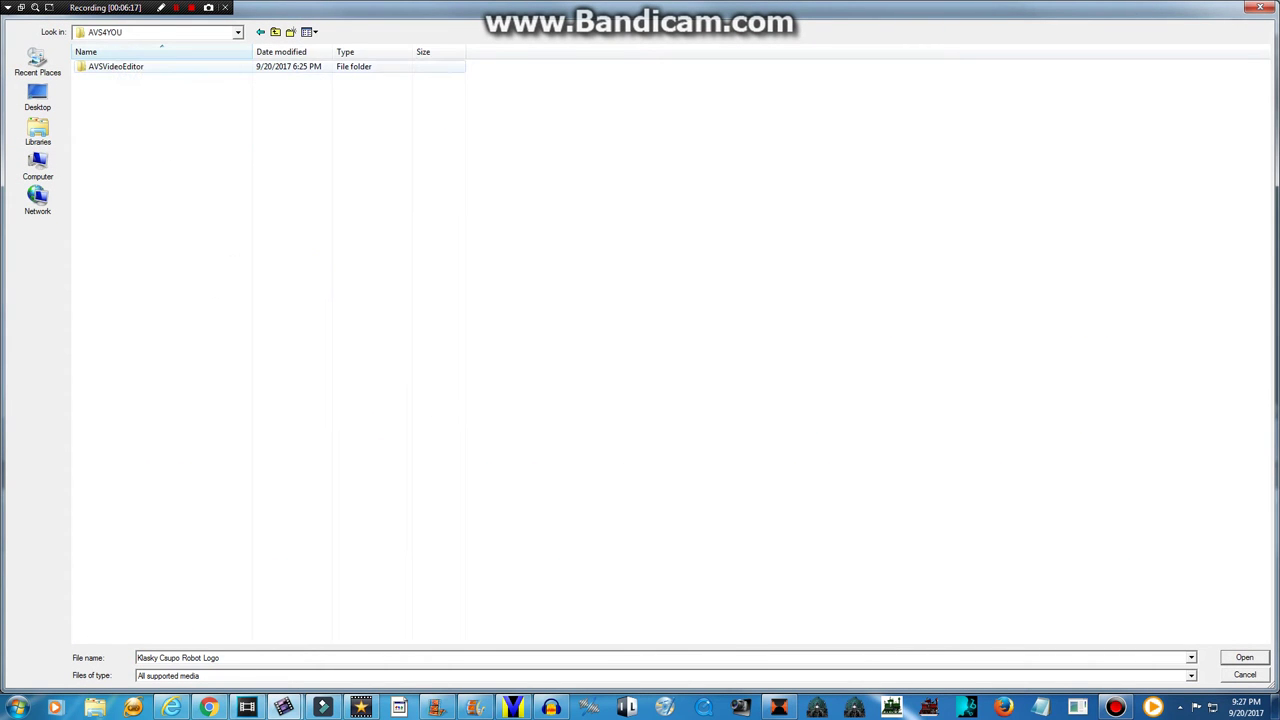
double_click(112, 66)
double_click(120, 64)
click(120, 66)
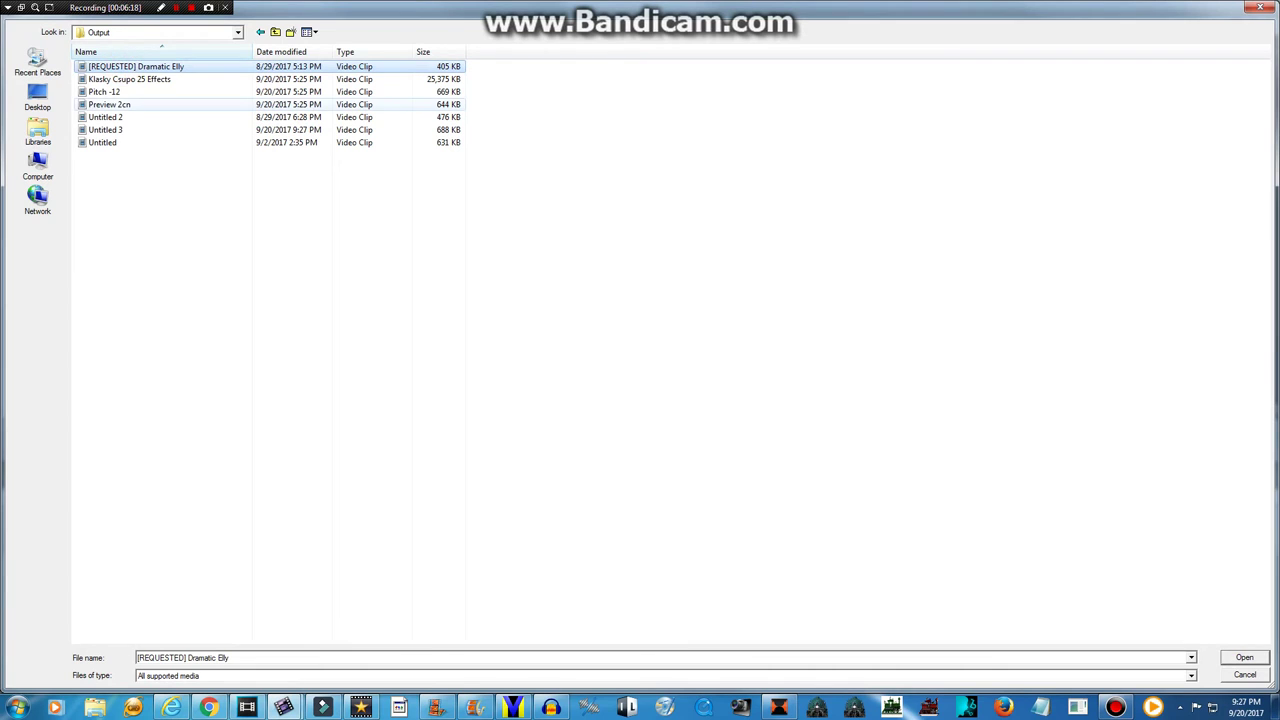
double_click(100, 129)
Place the imported Untitled 3 clip at the start of the timeline and apply a Pitch Shift with a rate of 159 to its audio
drag(283, 95, 107, 516)
right_click(107, 516)
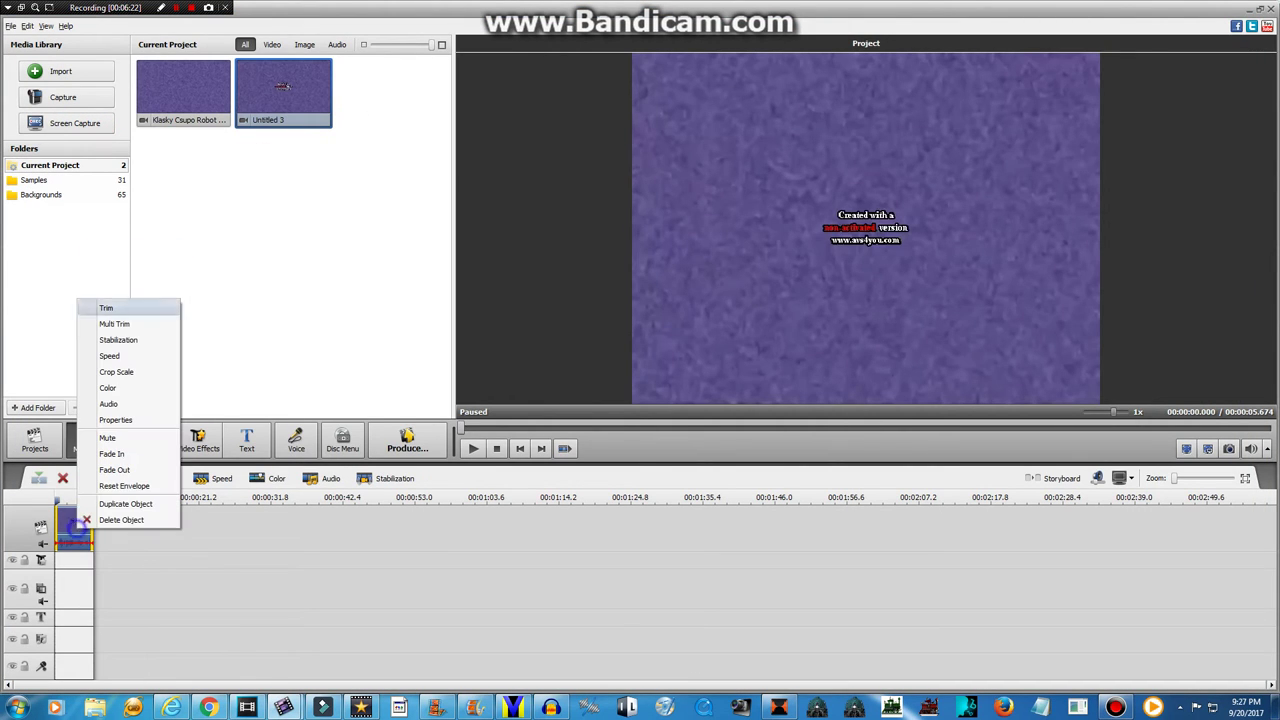
click(100, 402)
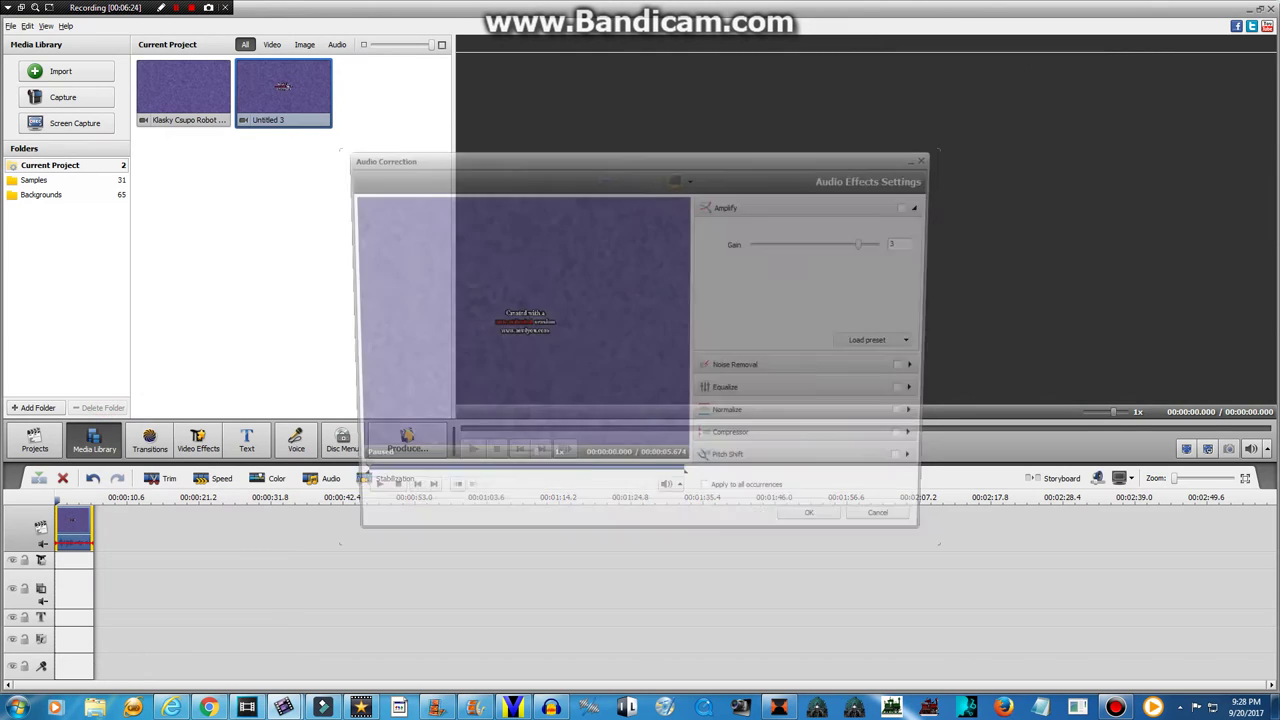
click(820, 467)
drag(803, 363, 884, 362)
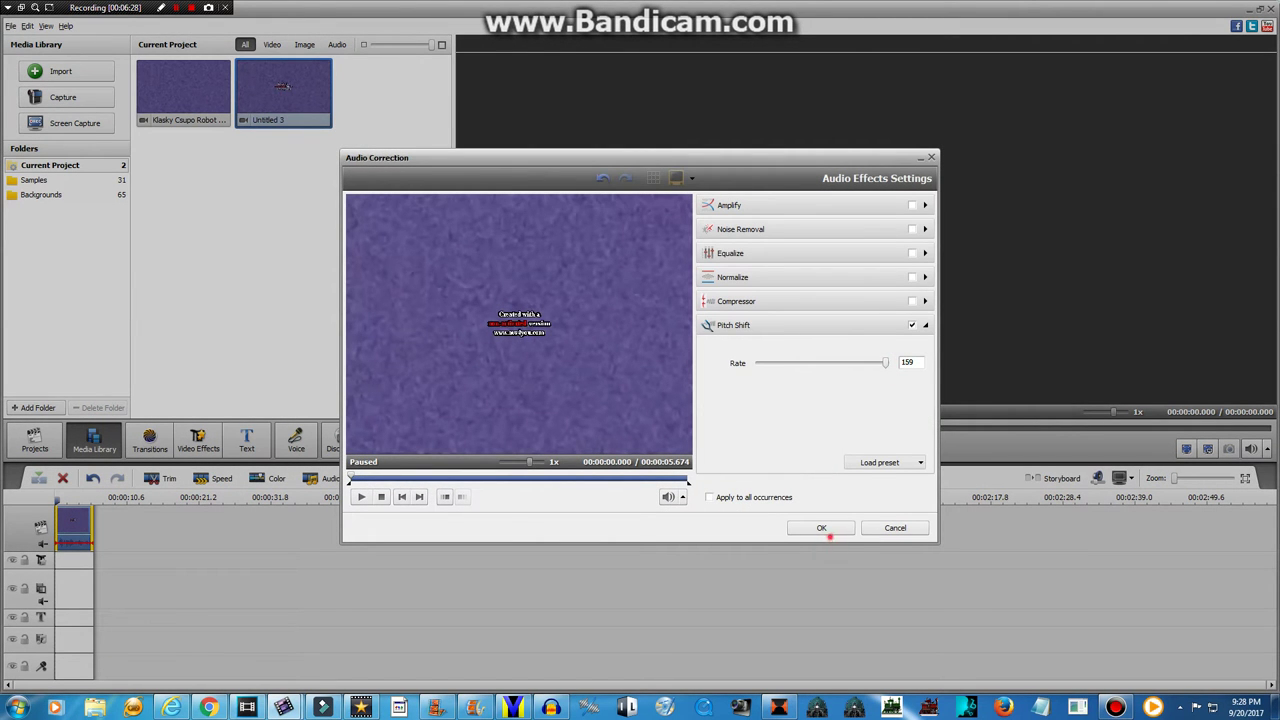
click(822, 529)
Close the pitch-shift demo project without saving its changes, leaving the Klasky Csupo 25 Effects project open
right_click(372, 526)
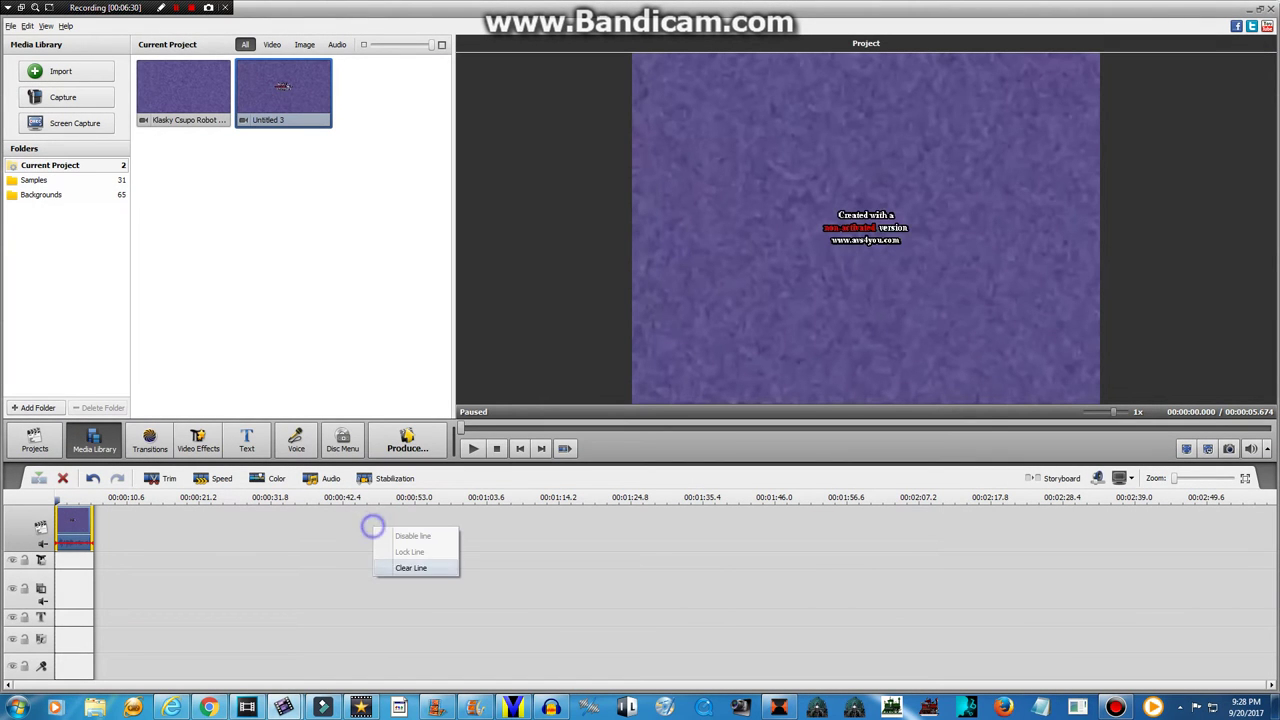
click(284, 707)
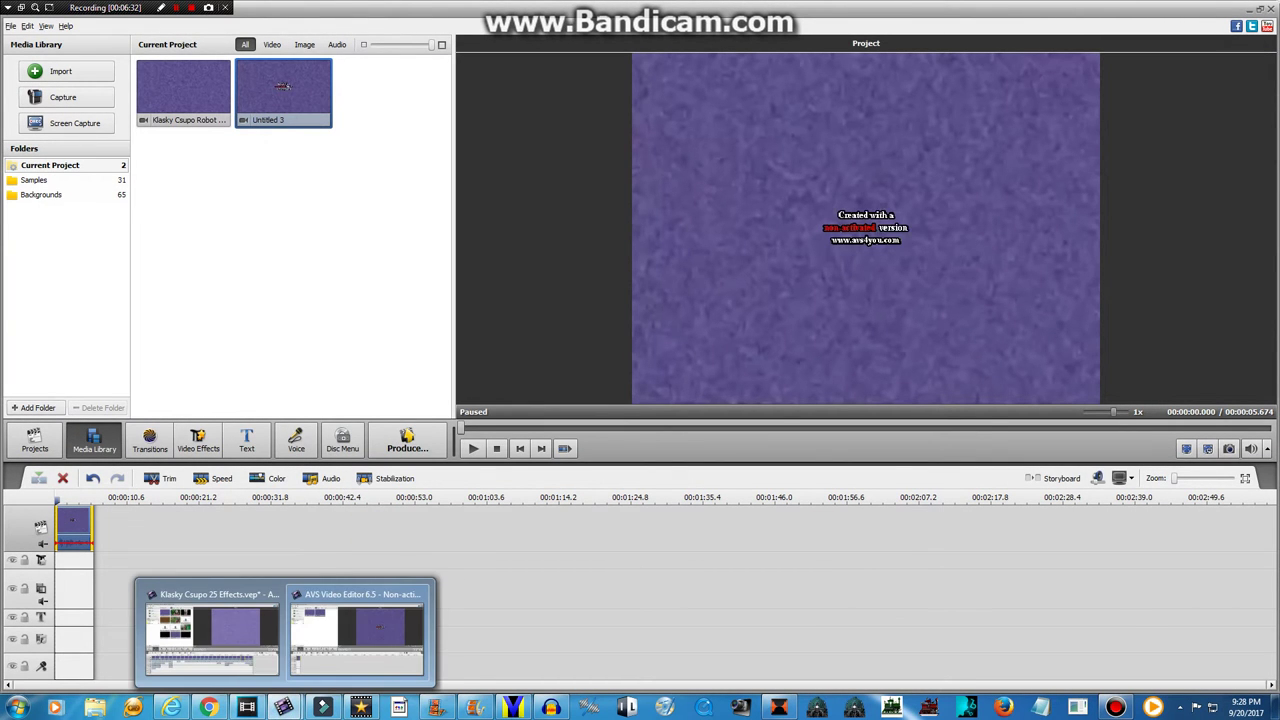
click(1268, 9)
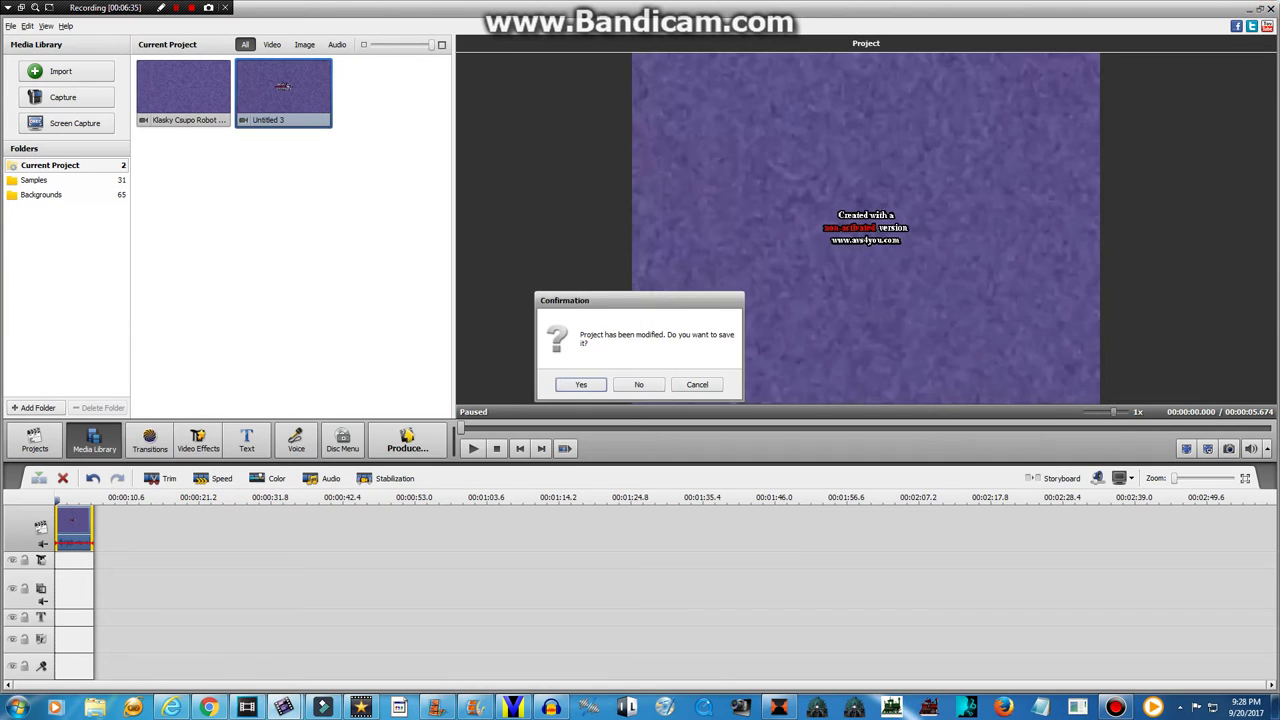
click(639, 383)
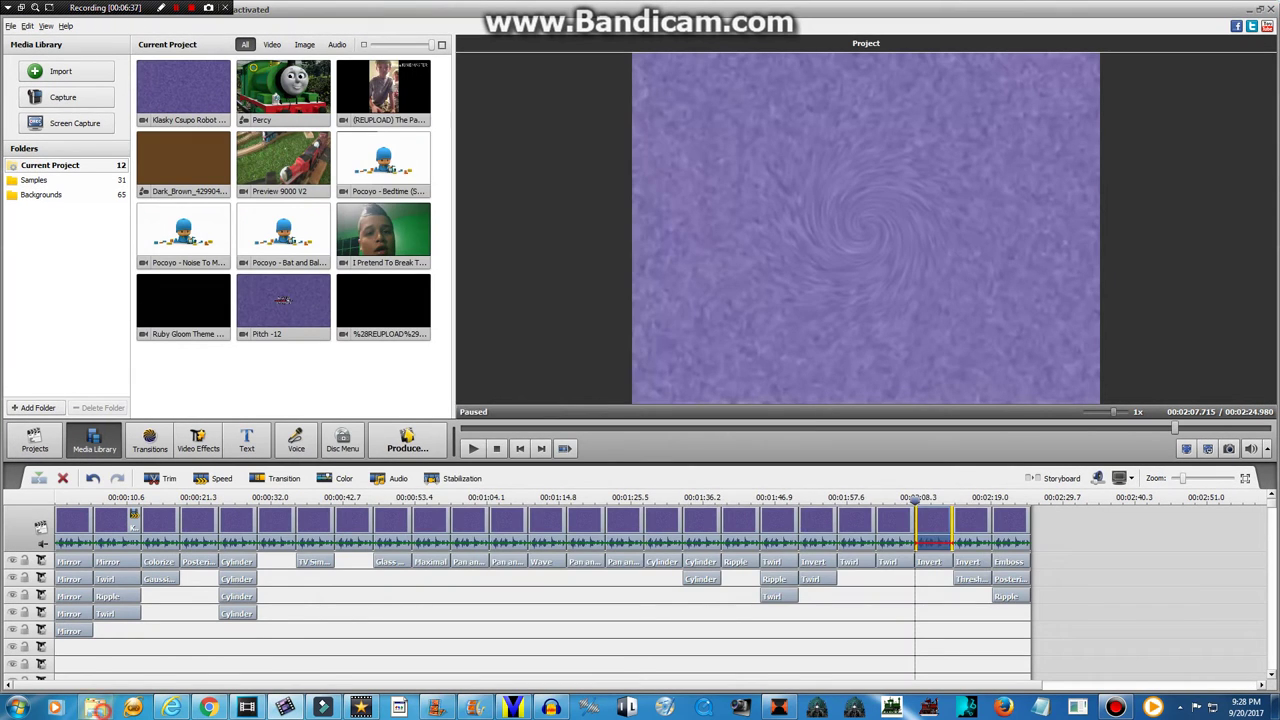
Delete the Untitled 3 video from the AVS4YOU AVSVideoEditor Output folder in Documents, then close the folder window
click(95, 707)
double_click(534, 240)
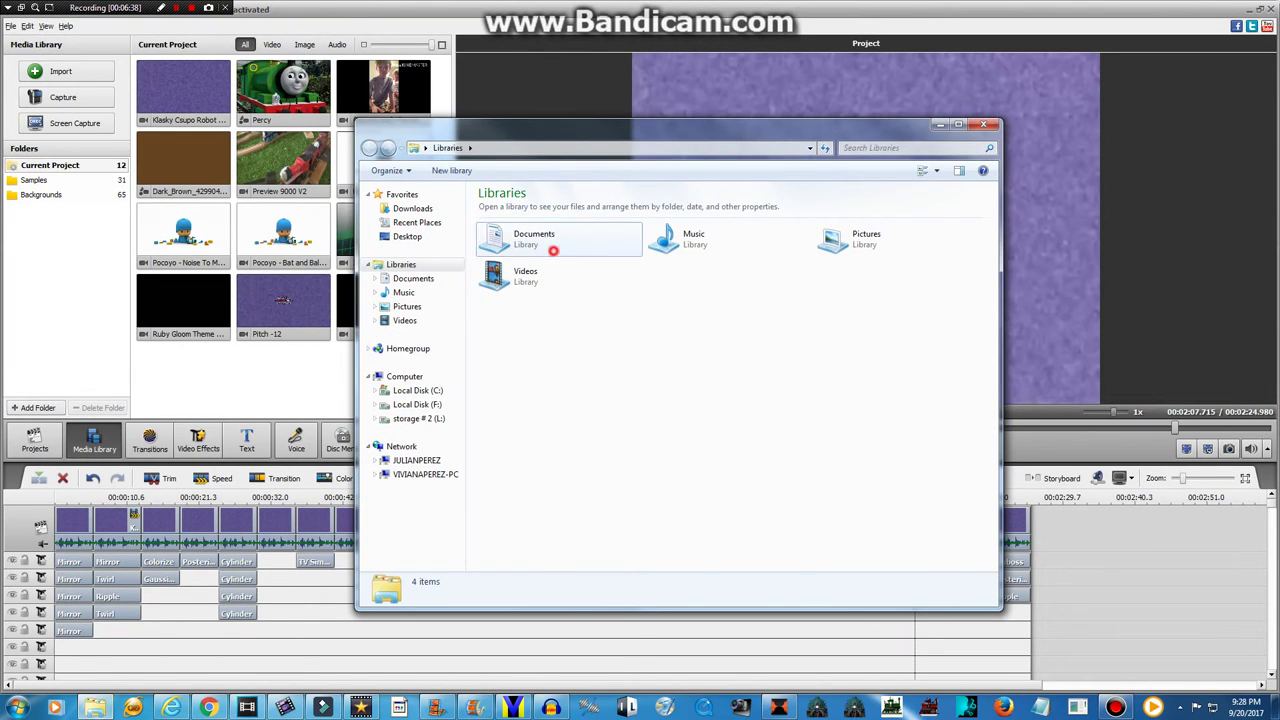
double_click(530, 259)
double_click(531, 247)
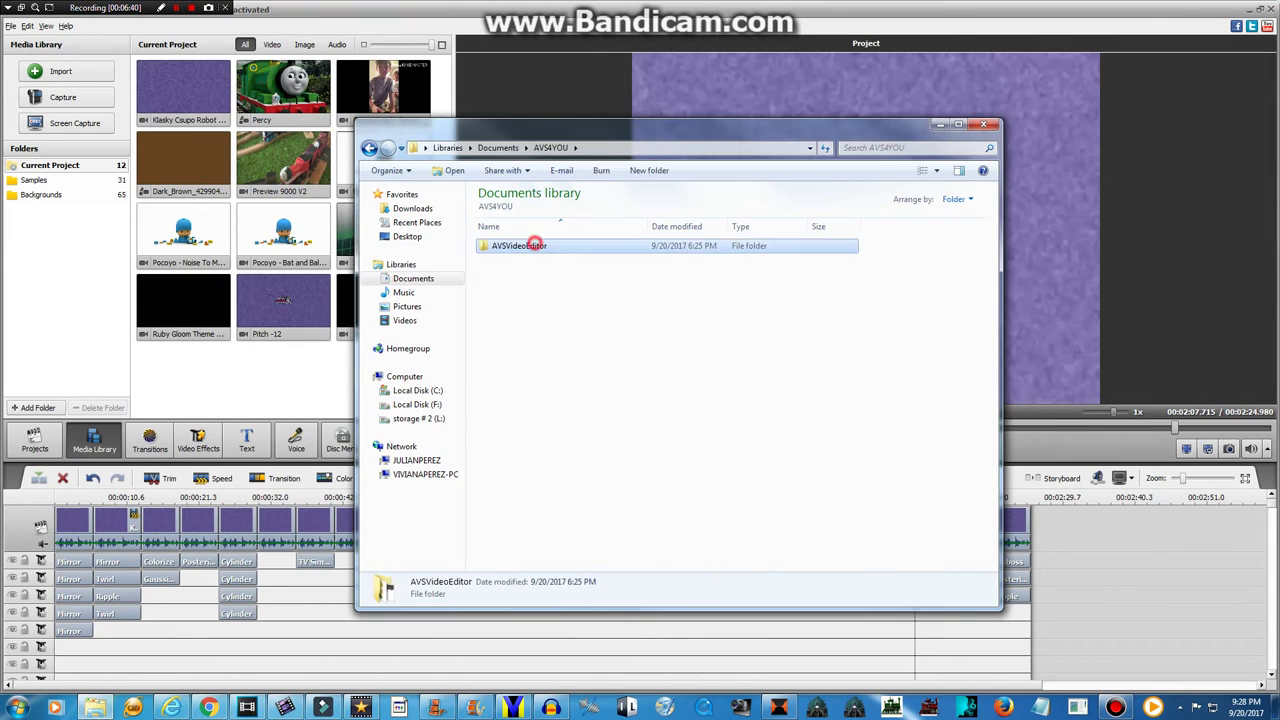
double_click(531, 247)
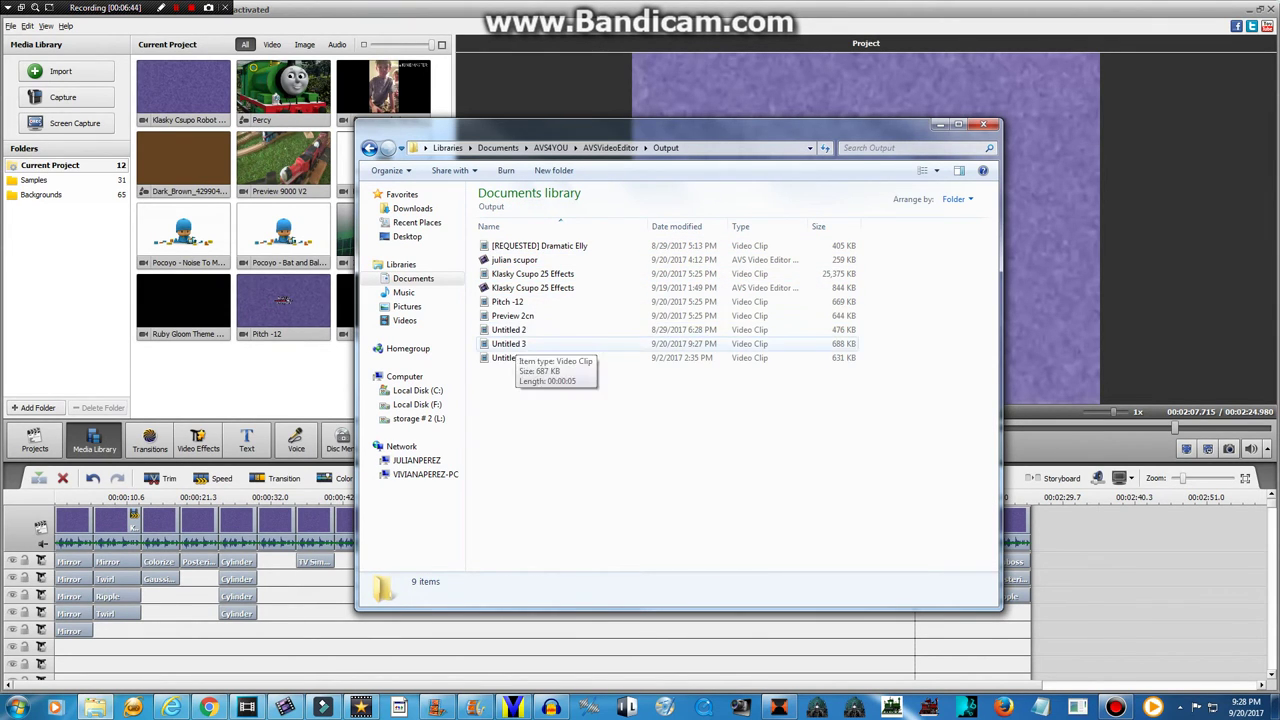
right_click(505, 344)
click(563, 628)
click(686, 397)
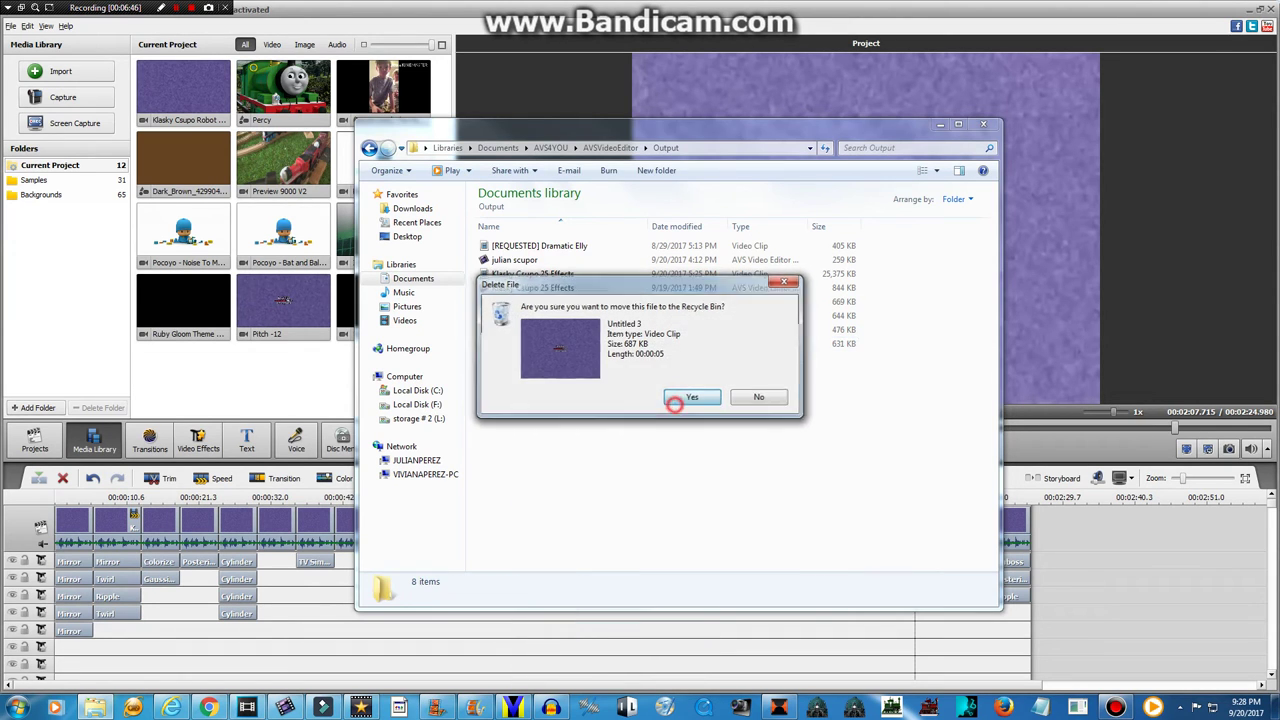
click(981, 125)
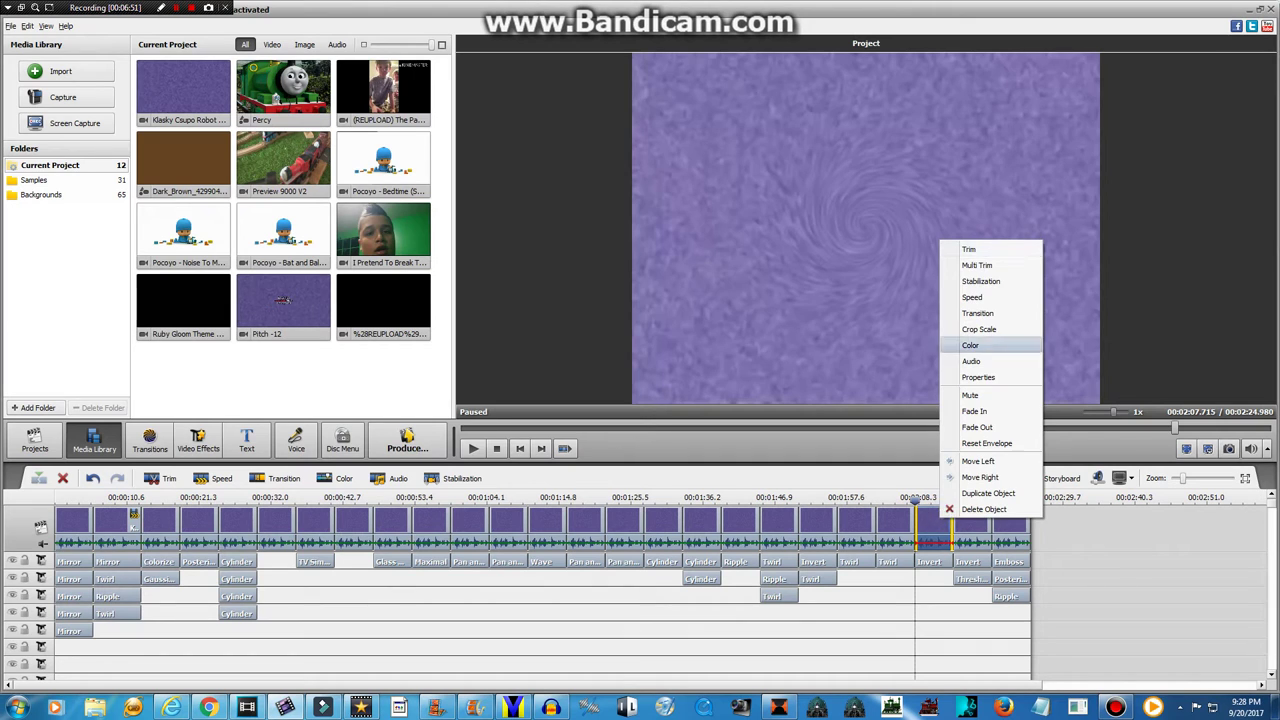
Examine the color correction of the main-track clip at 00:02:07 and the Pitch Shift rate of the uppermost Klasky audio clip beneath it
click(985, 345)
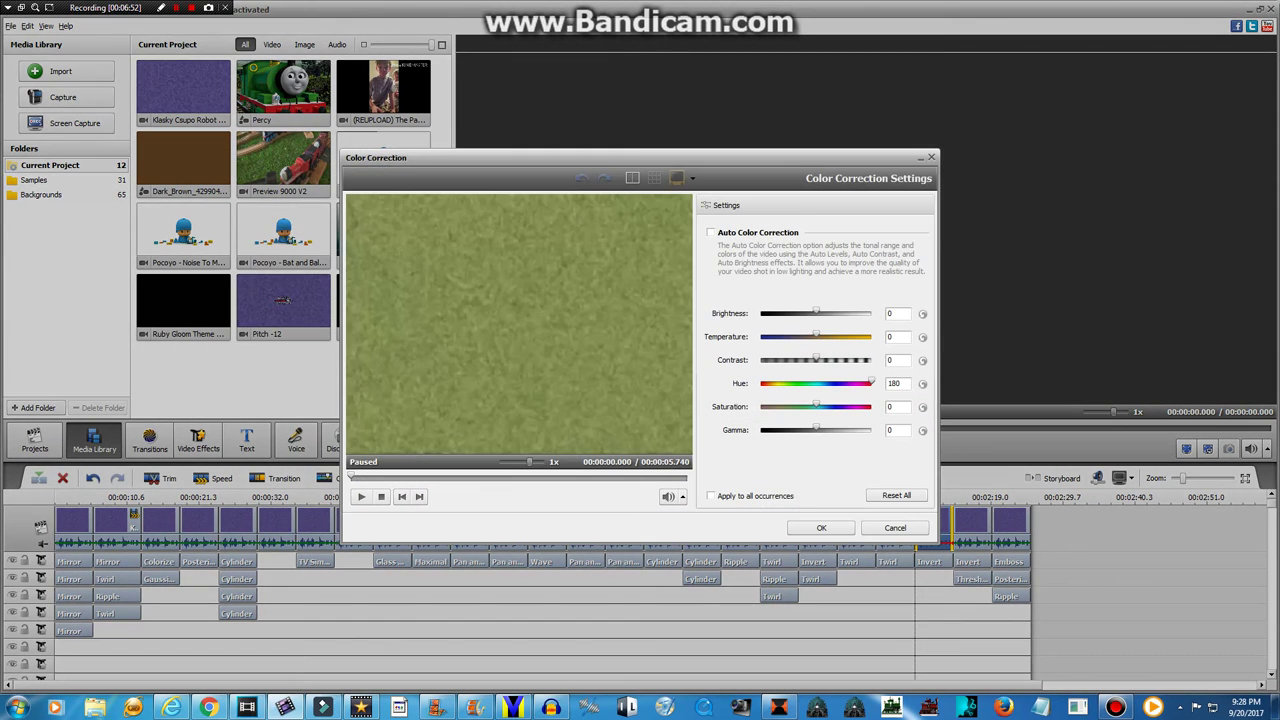
click(821, 529)
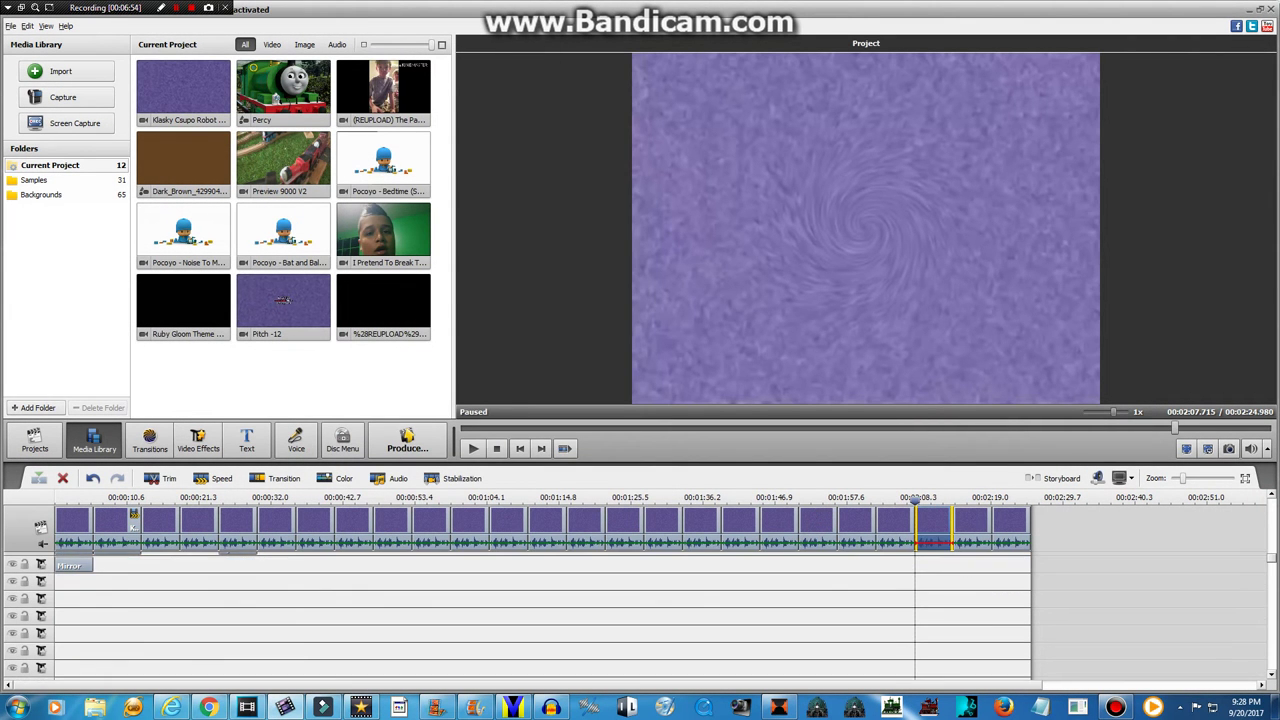
drag(1265, 558, 1268, 629)
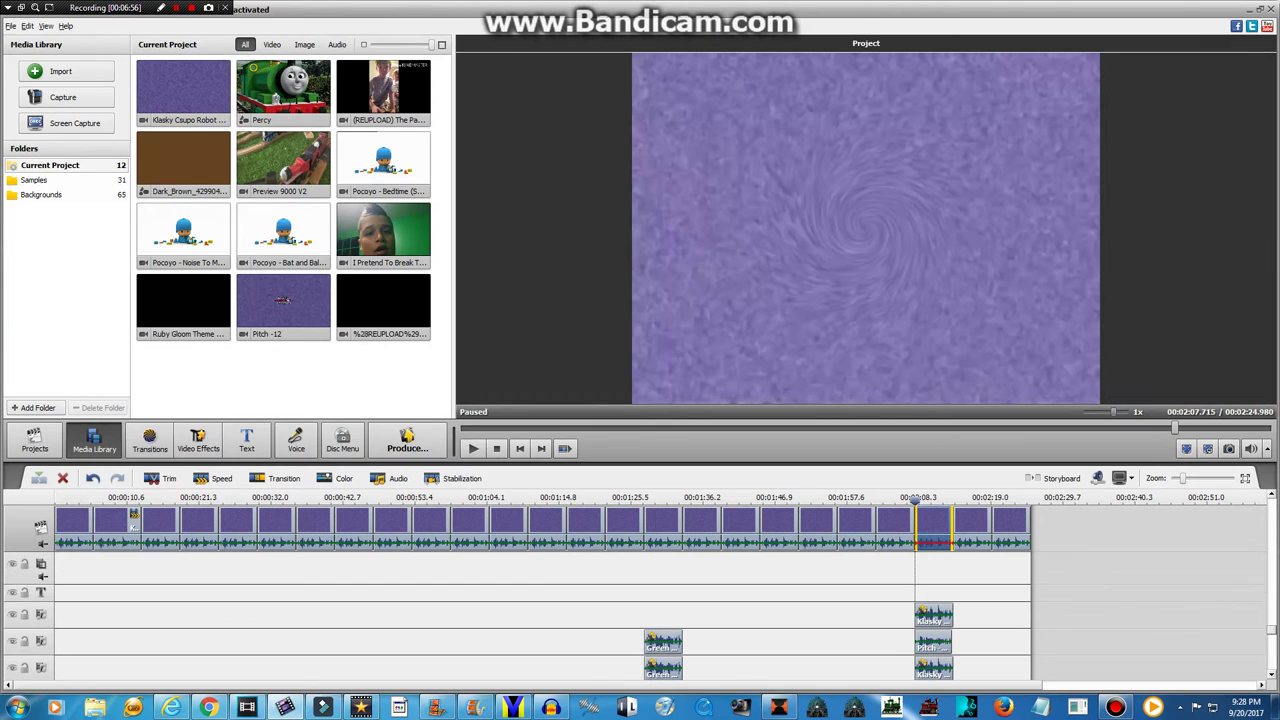
right_click(934, 611)
right_click(933, 608)
click(976, 491)
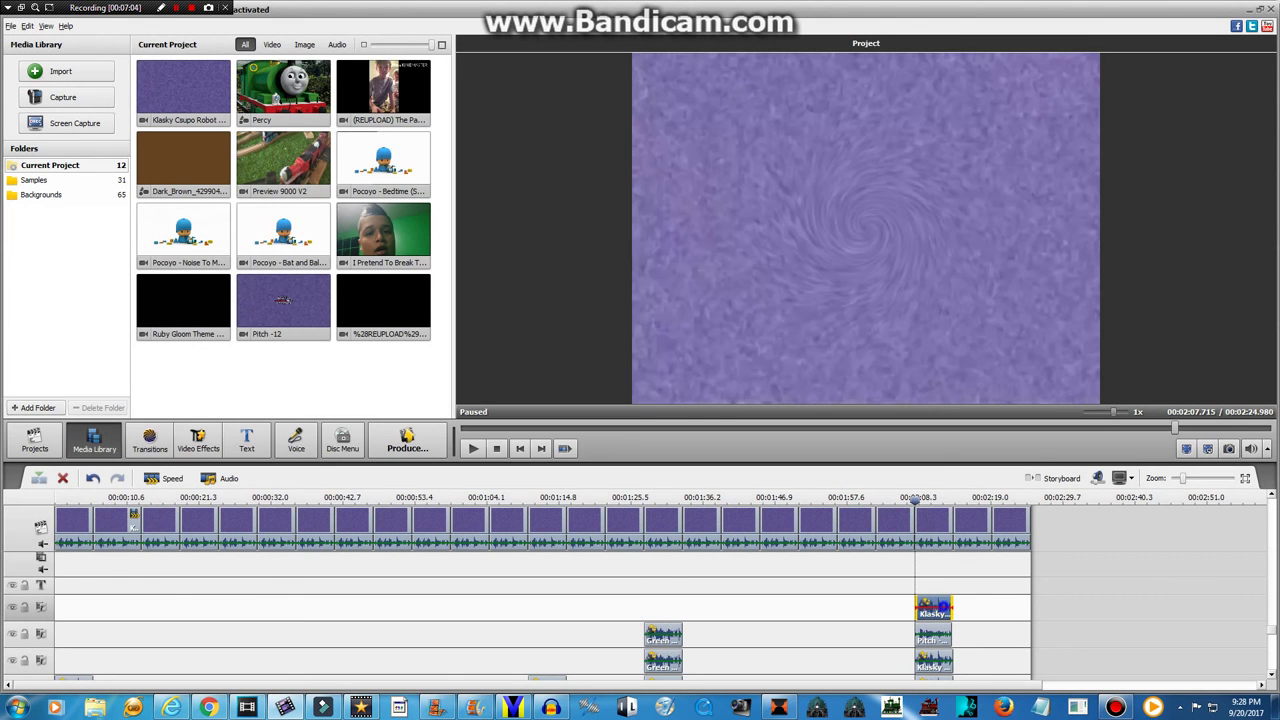
right_click(942, 607)
click(978, 531)
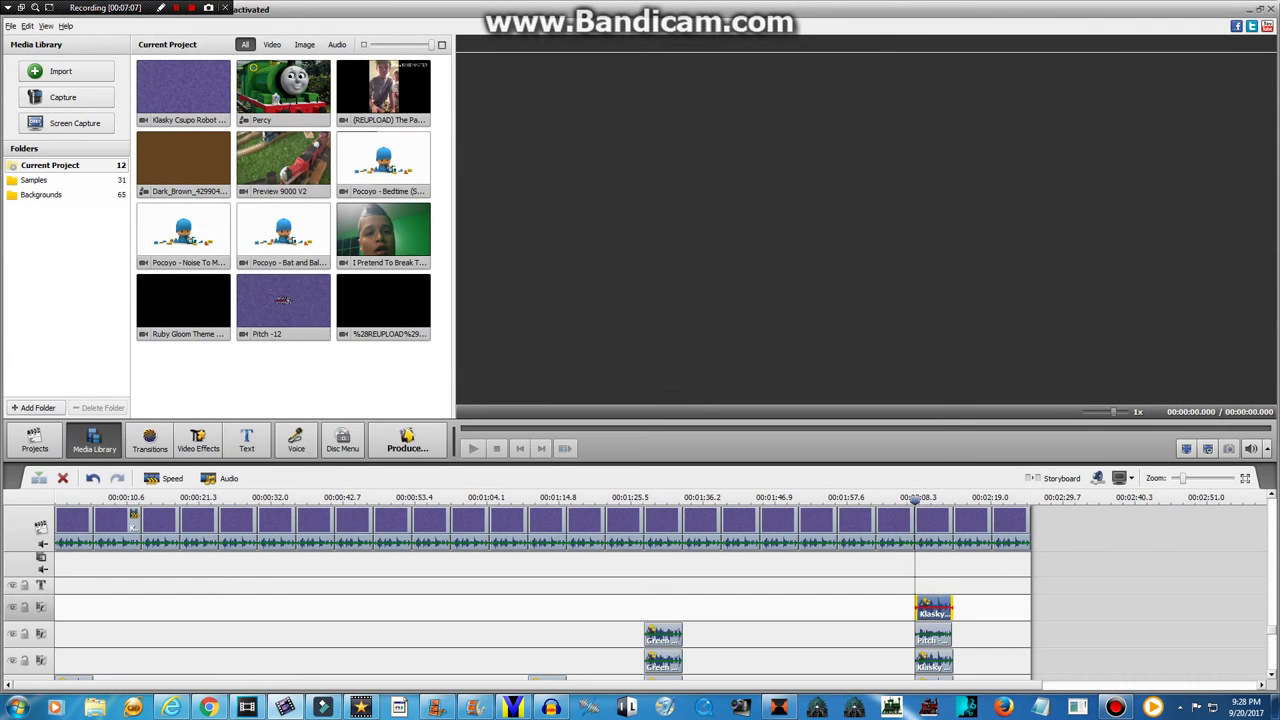
right_click(934, 607)
click(977, 483)
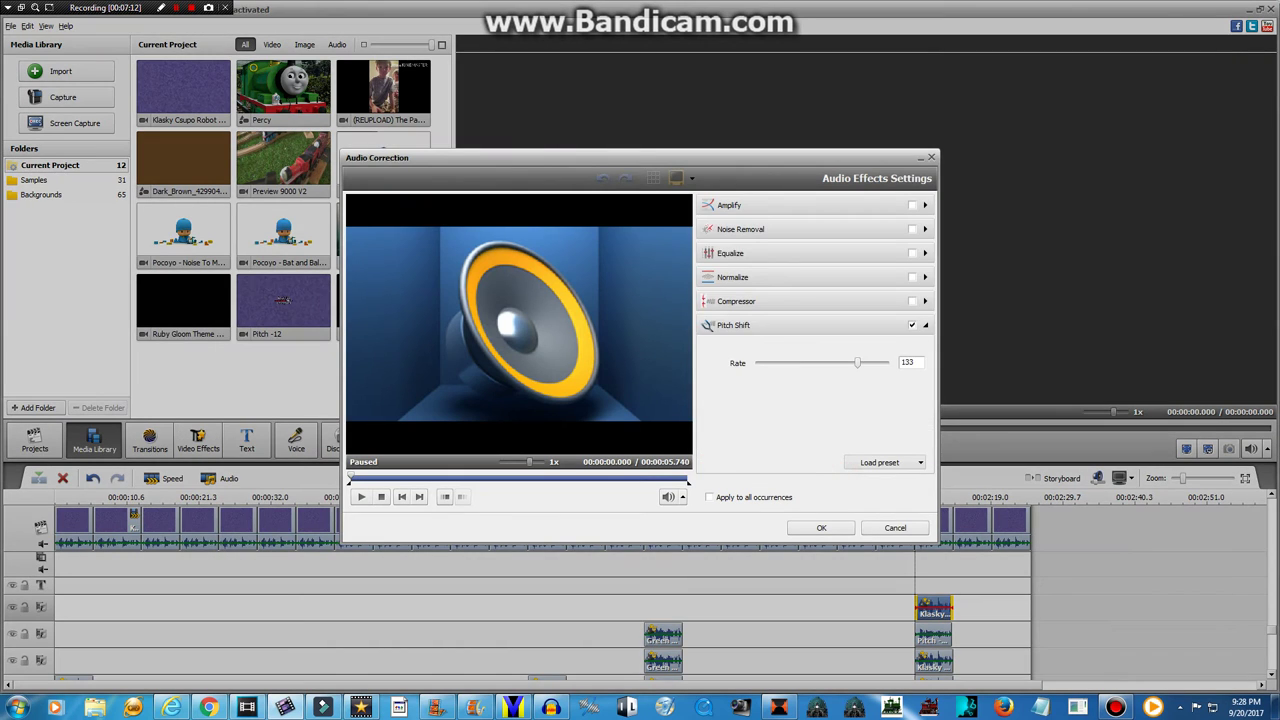
click(821, 527)
Examine the Pitch Shift setting of the Pitch -12 audio clip on the second audio line
right_click(934, 636)
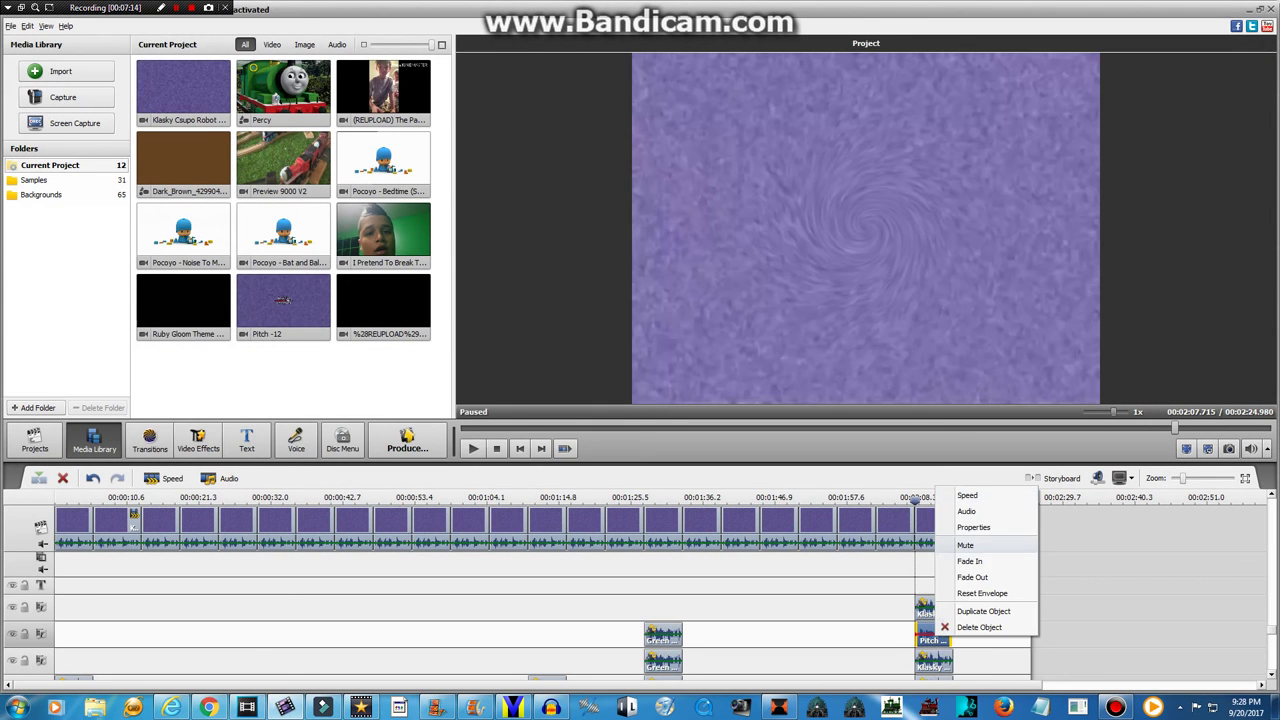
click(966, 511)
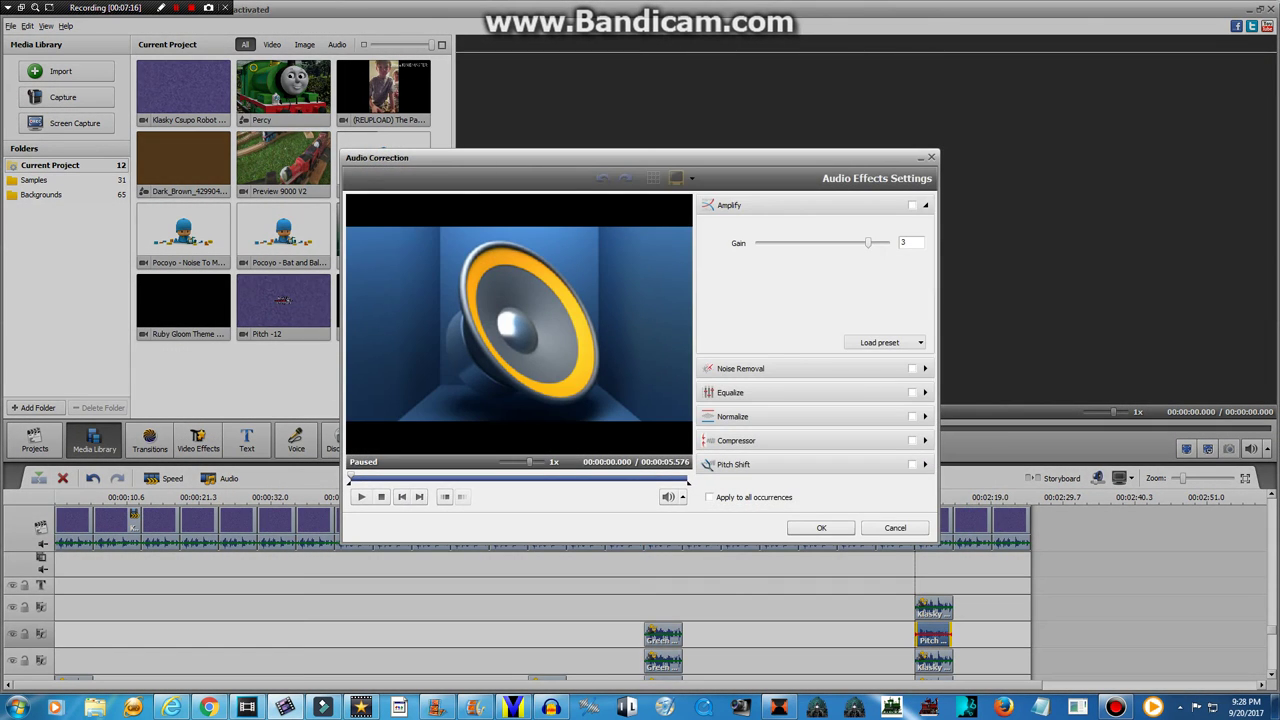
click(840, 464)
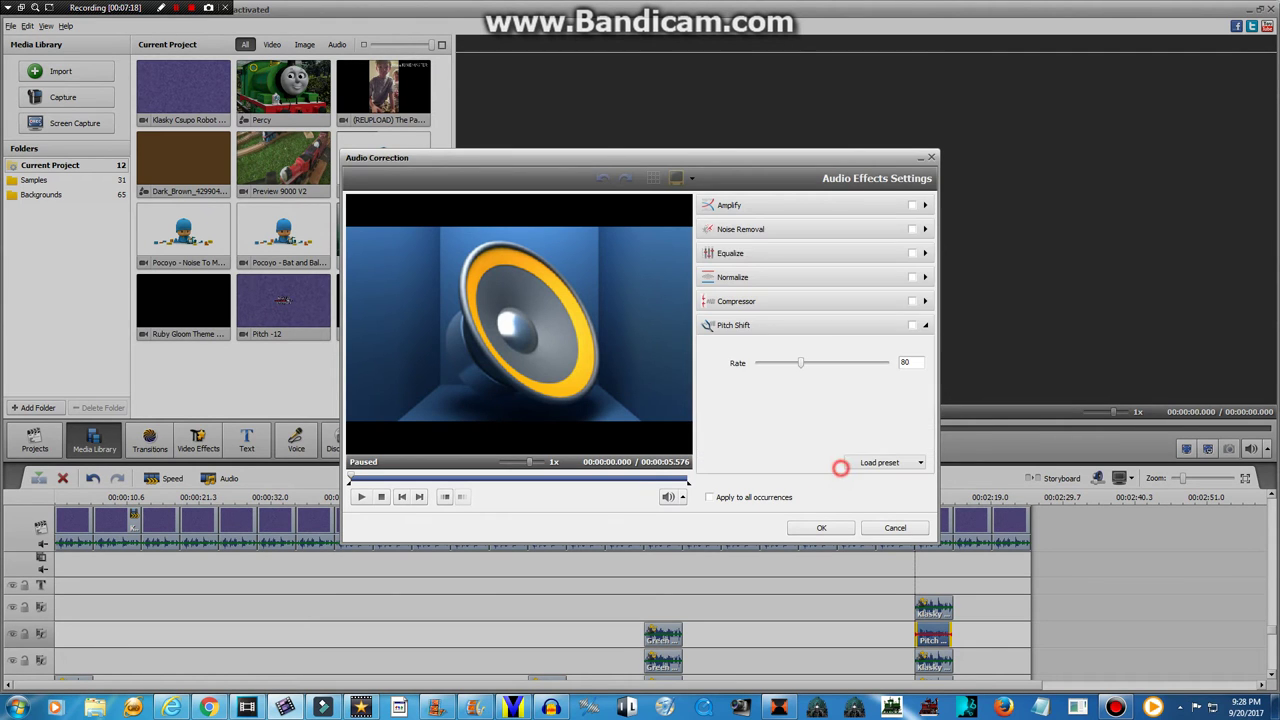
click(826, 526)
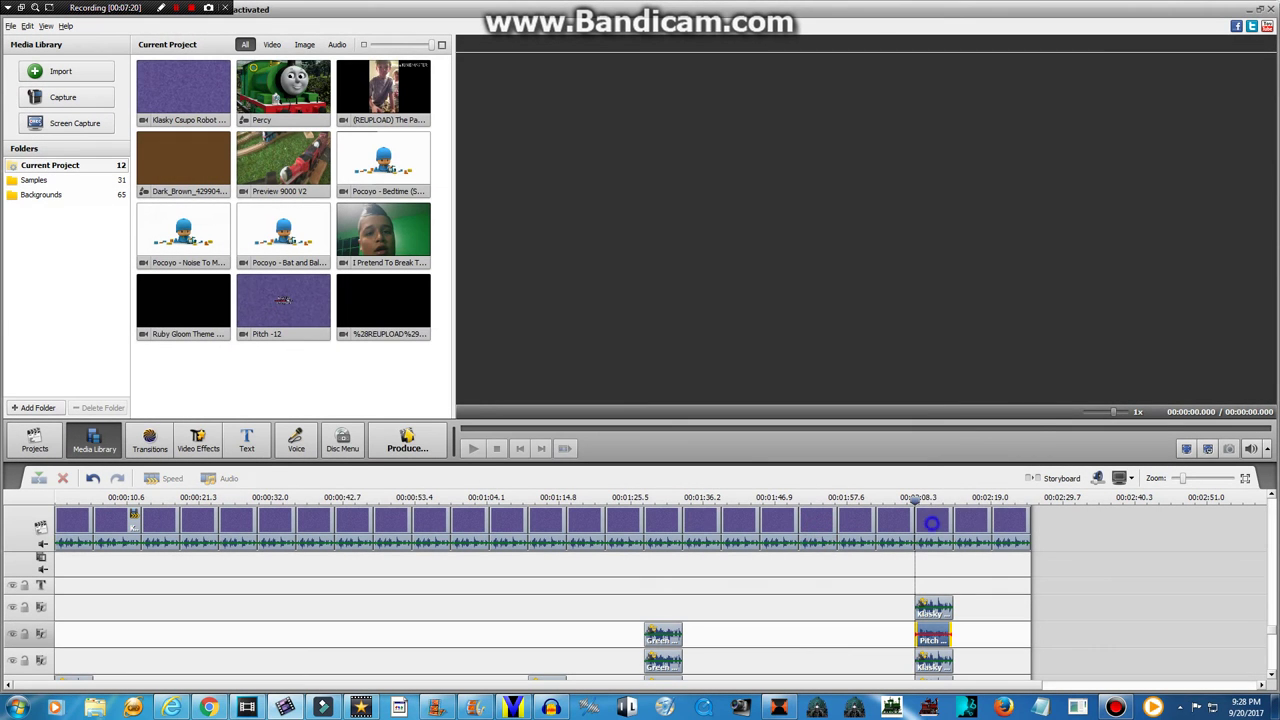
Examine the audio effects settings of the main-track video clip at 00:02:07
right_click(933, 522)
click(980, 366)
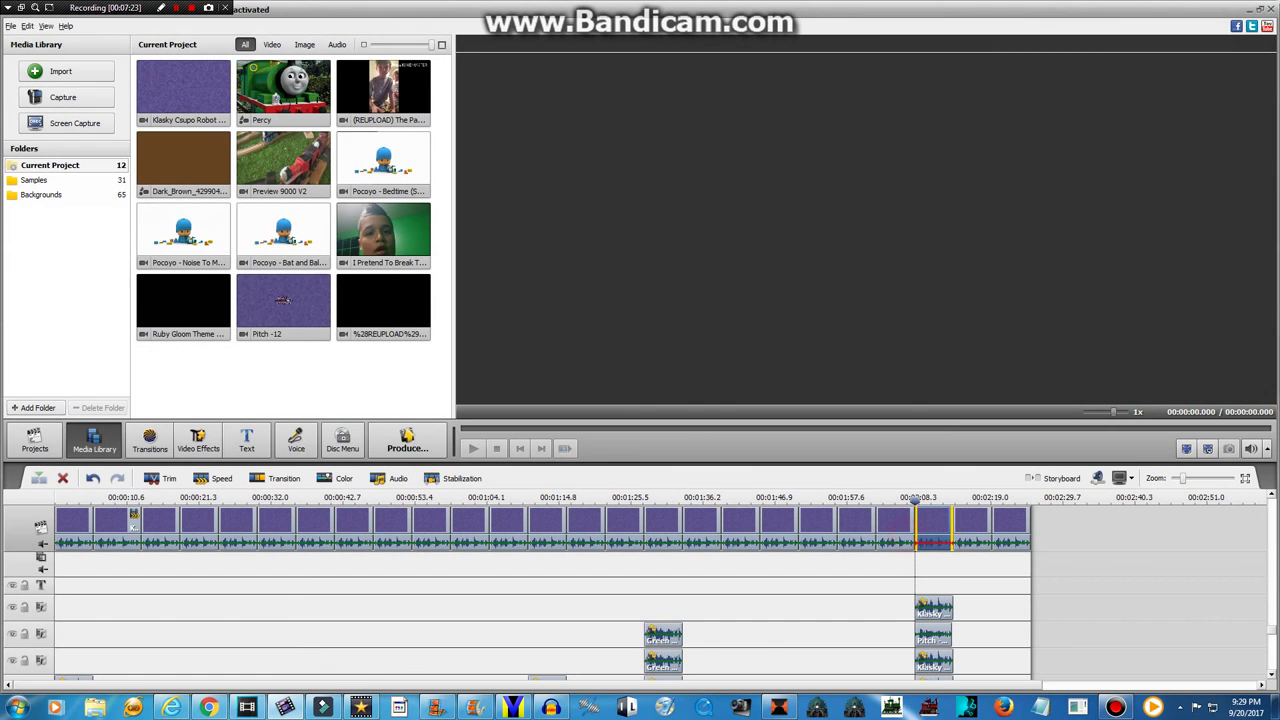
right_click(943, 525)
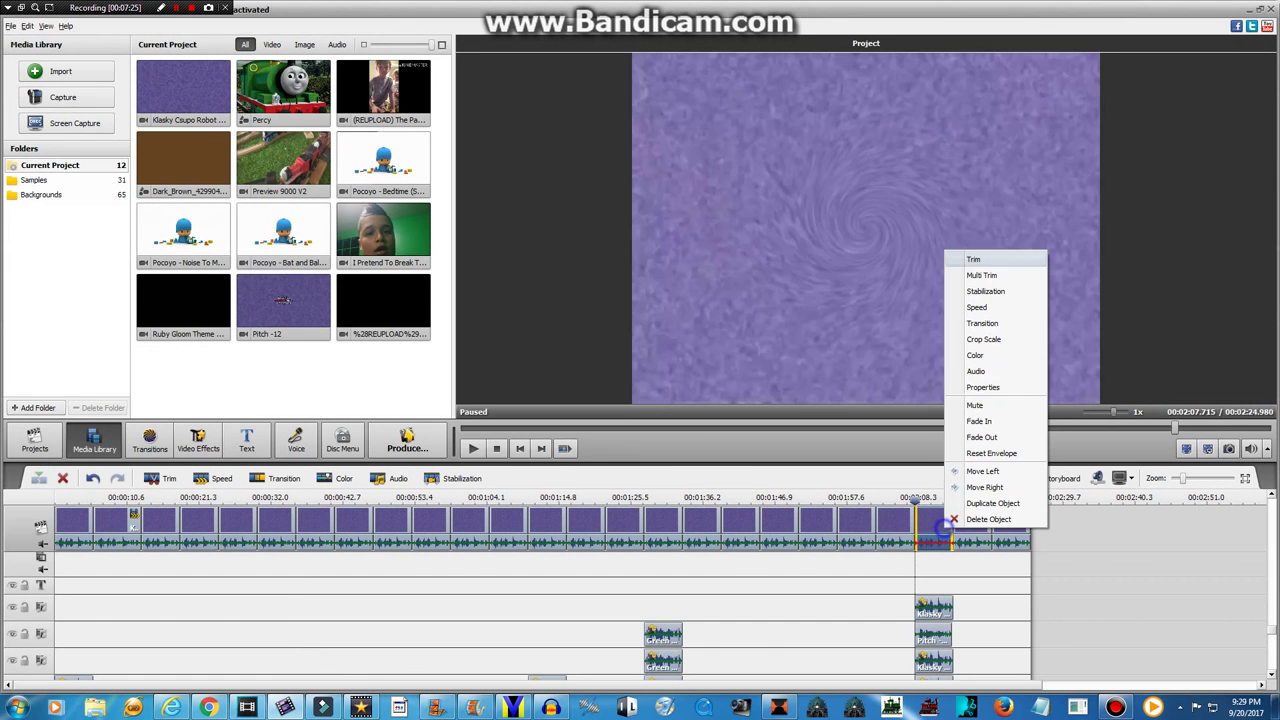
click(991, 375)
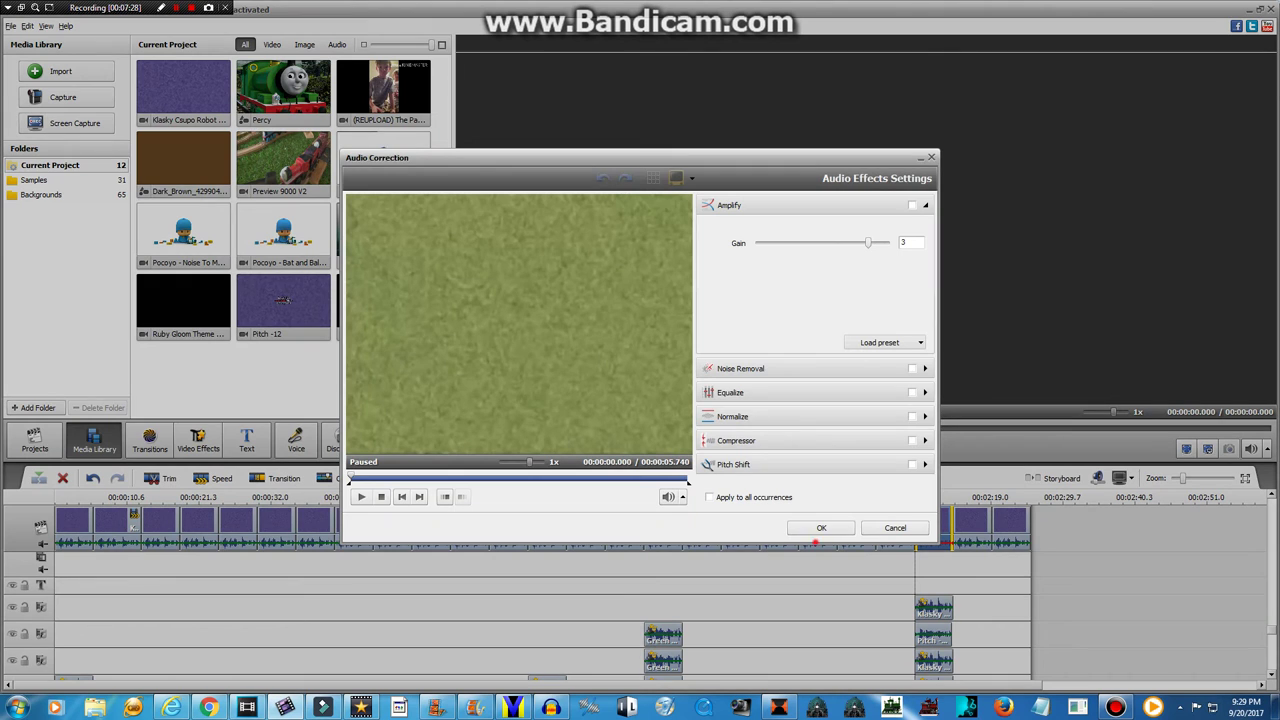
click(821, 529)
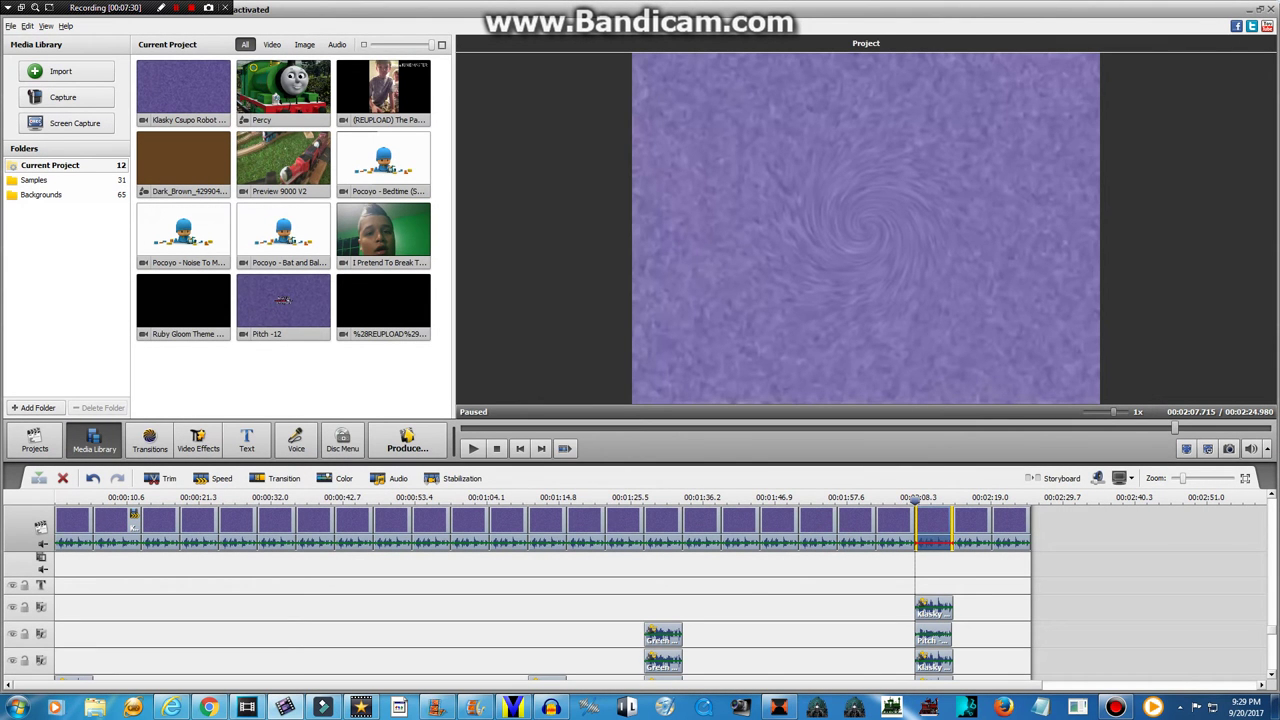
Examine the Pitch Shift rate of the Klasky audio clip directly below the Pitch -12 clip
right_click(922, 515)
click(983, 540)
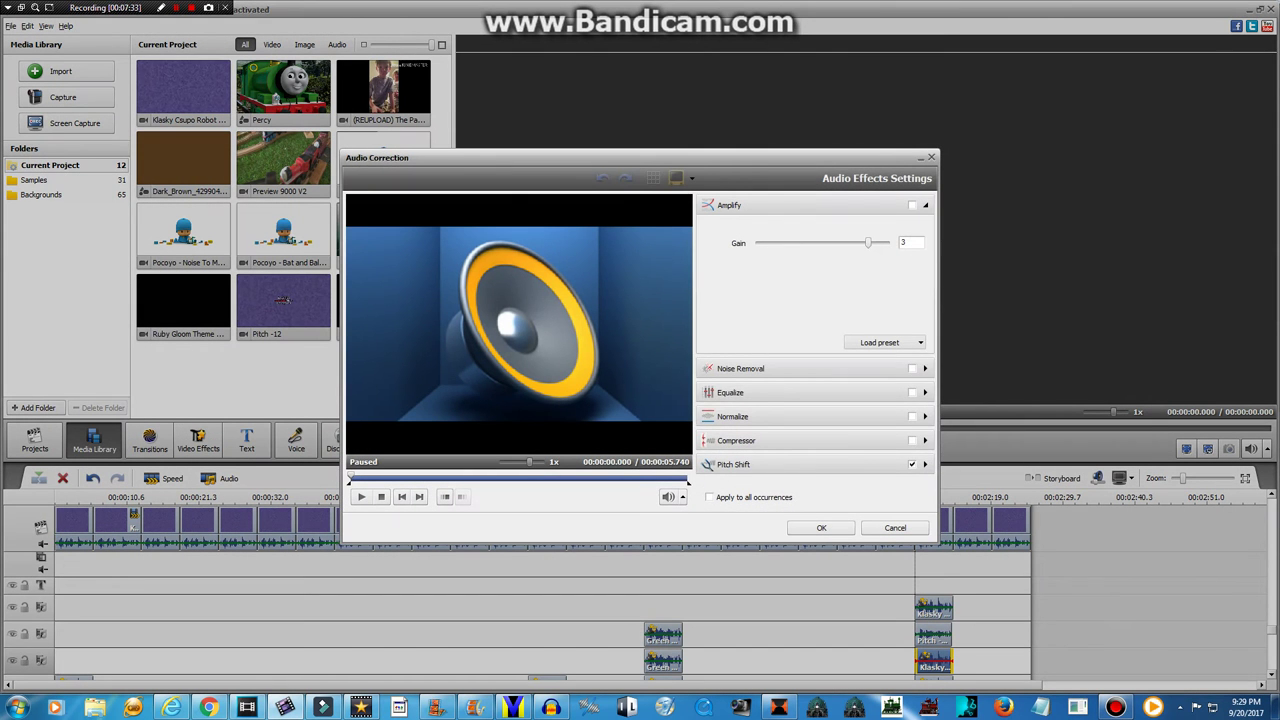
click(864, 462)
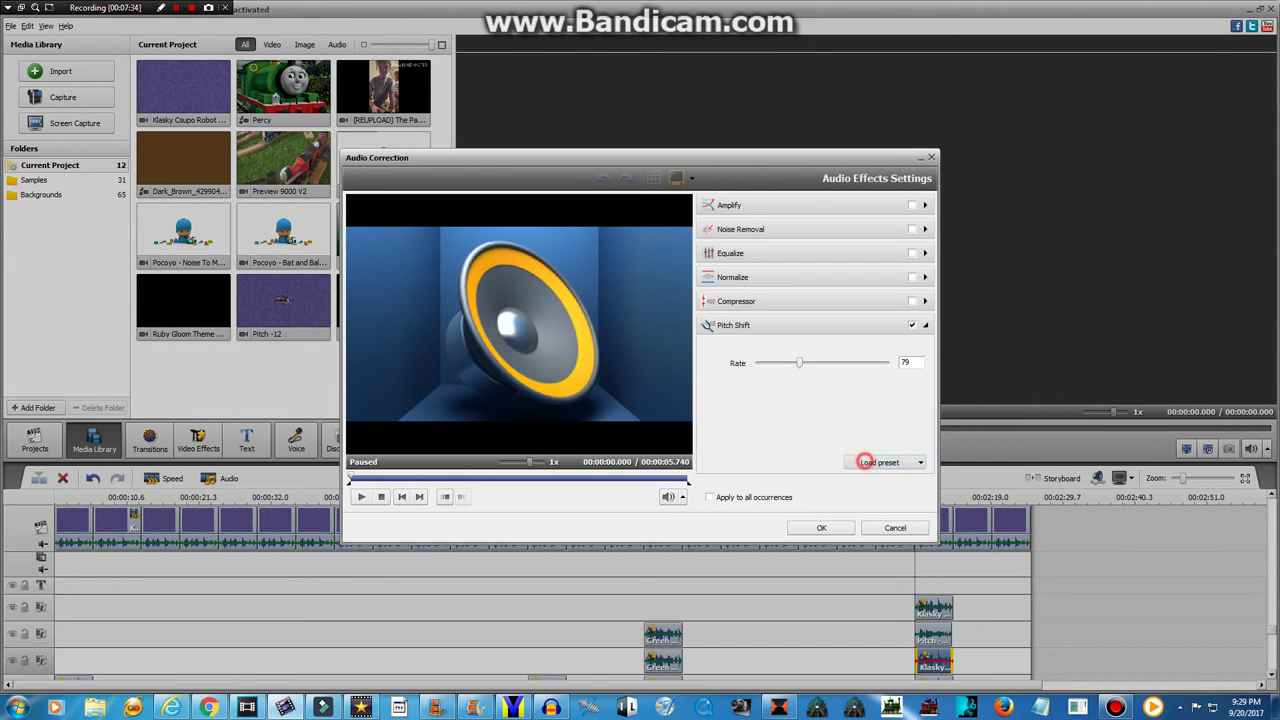
click(821, 529)
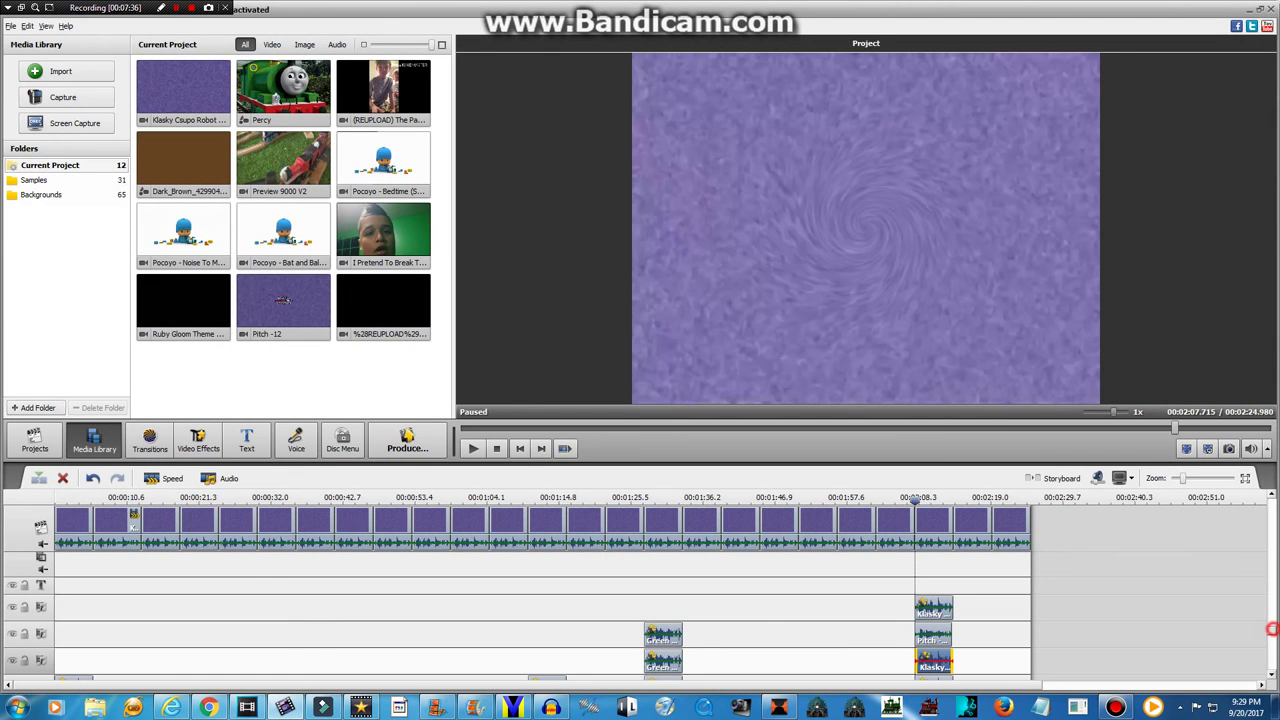
Examine the Pitch Shift settings of the two lowest Klasky audio clips under the main-track clip at 00:02:07
right_click(933, 612)
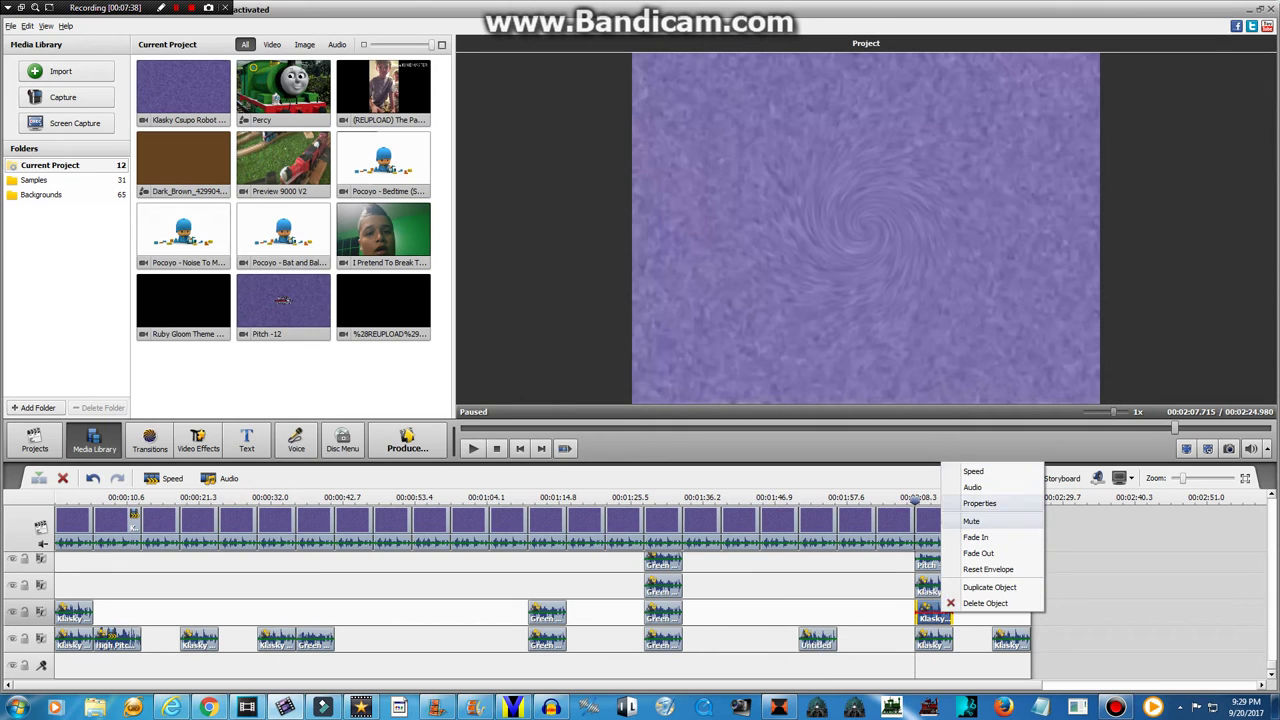
click(993, 490)
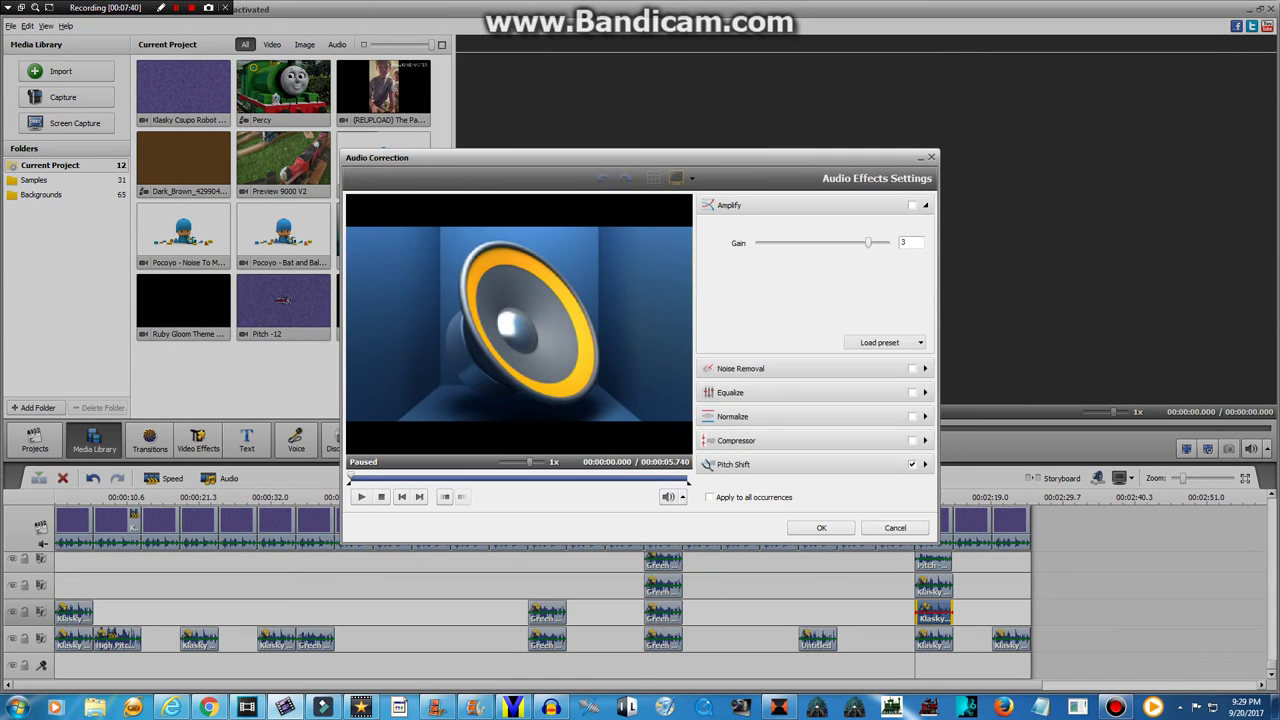
click(857, 460)
click(821, 527)
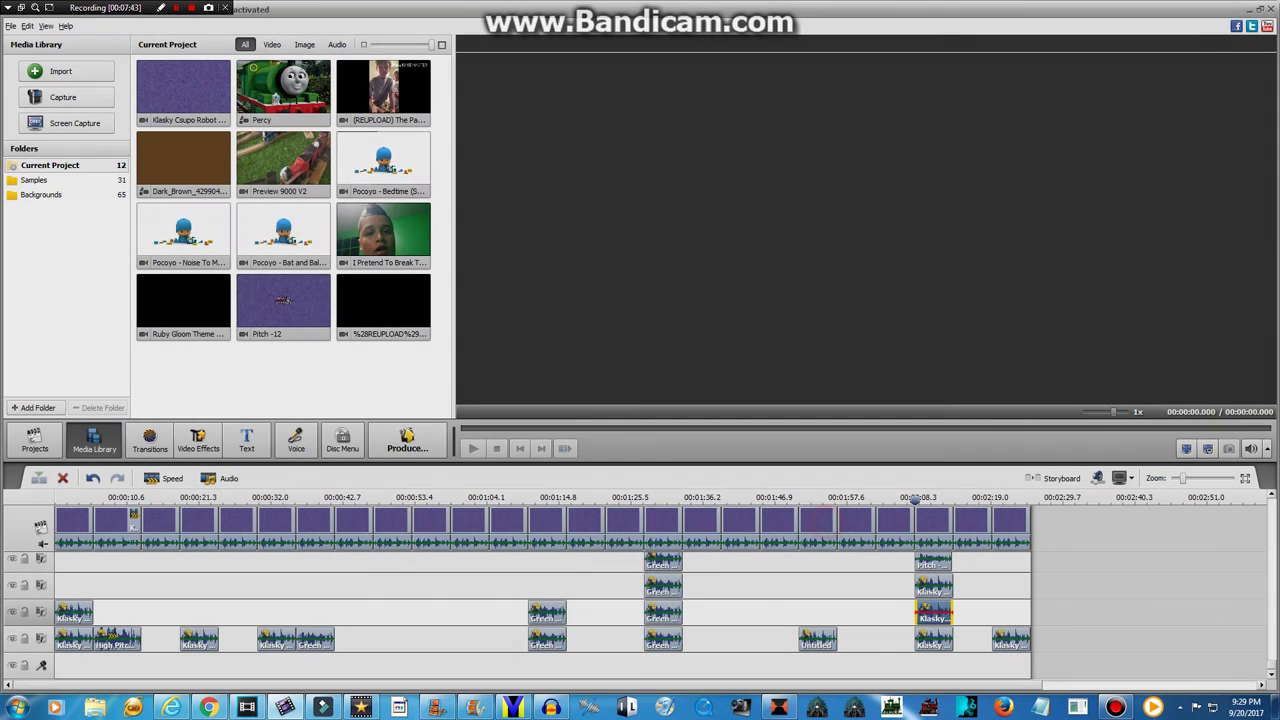
right_click(935, 640)
click(970, 515)
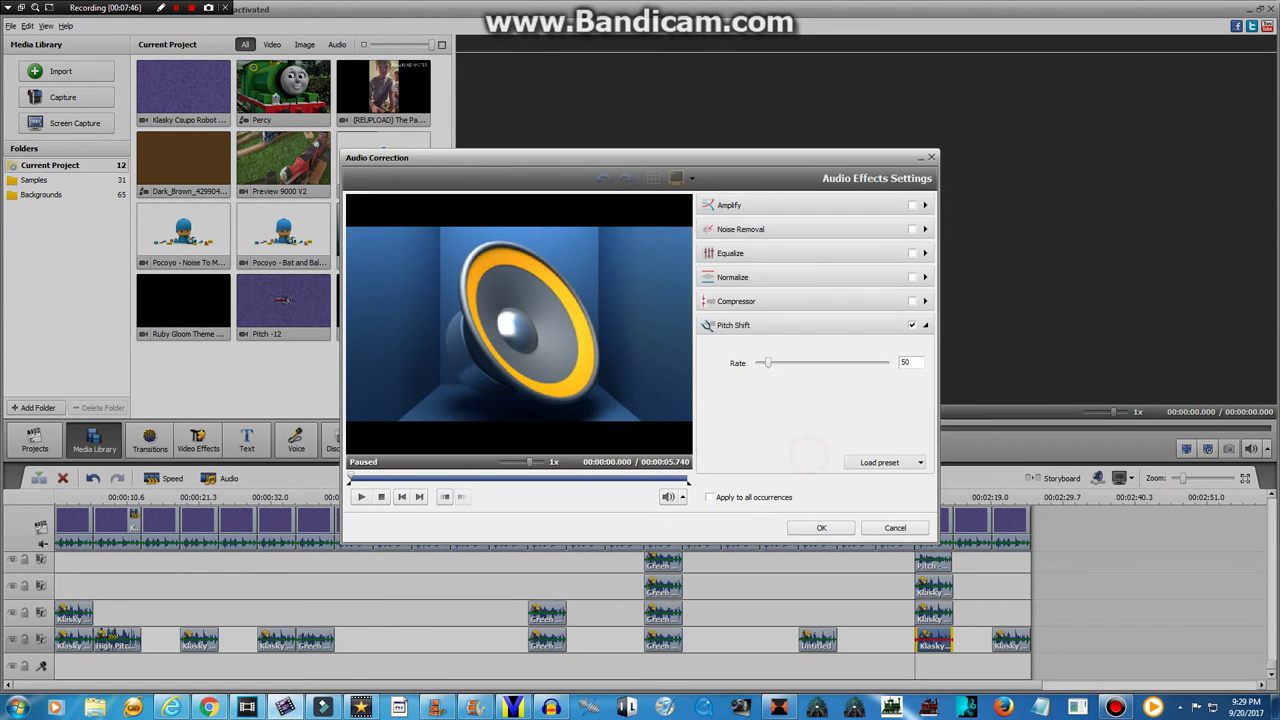
click(821, 527)
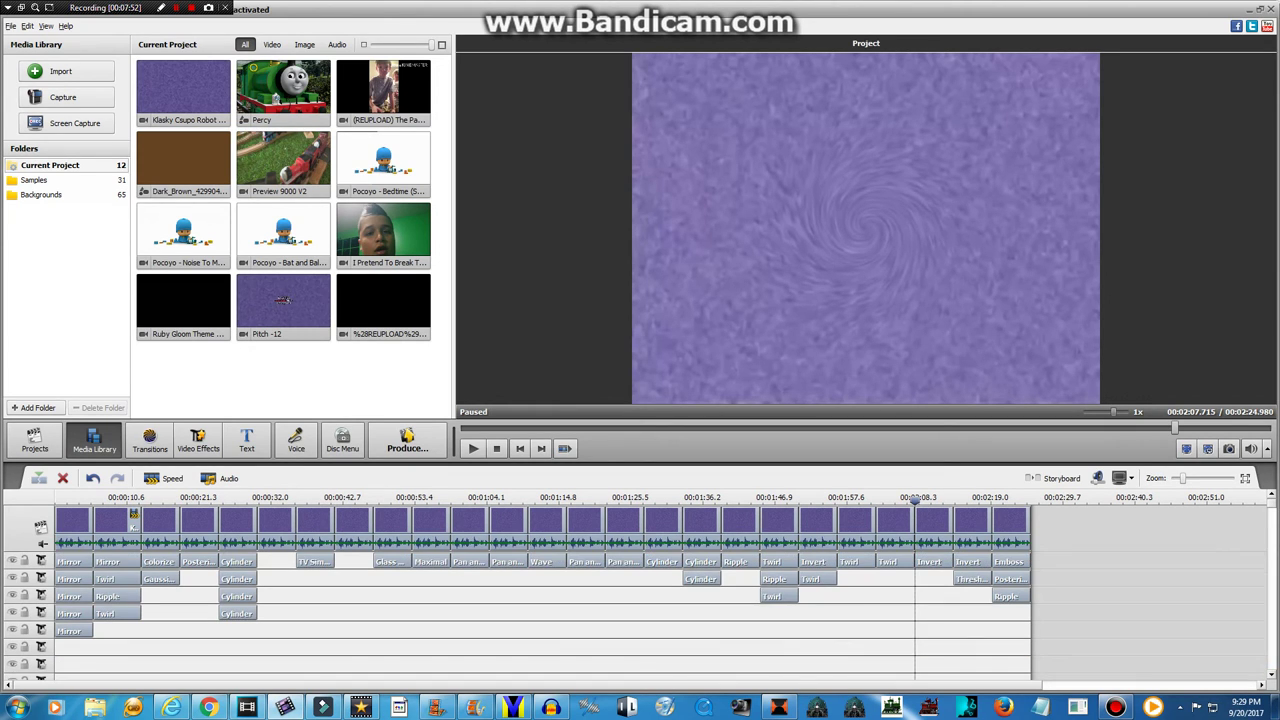
Examine the settings of the Invert and Threshold effects under the second-to-last main-track clip at 00:02:13
right_click(968, 524)
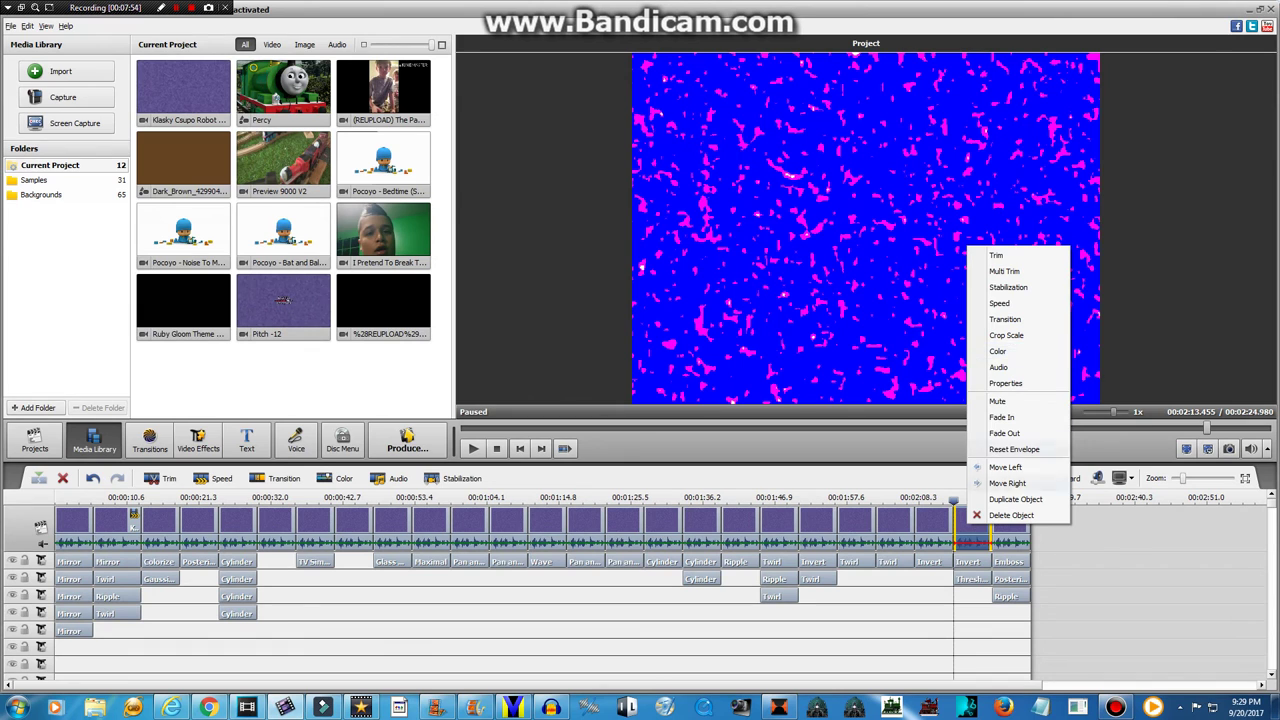
click(1011, 515)
right_click(968, 561)
click(985, 588)
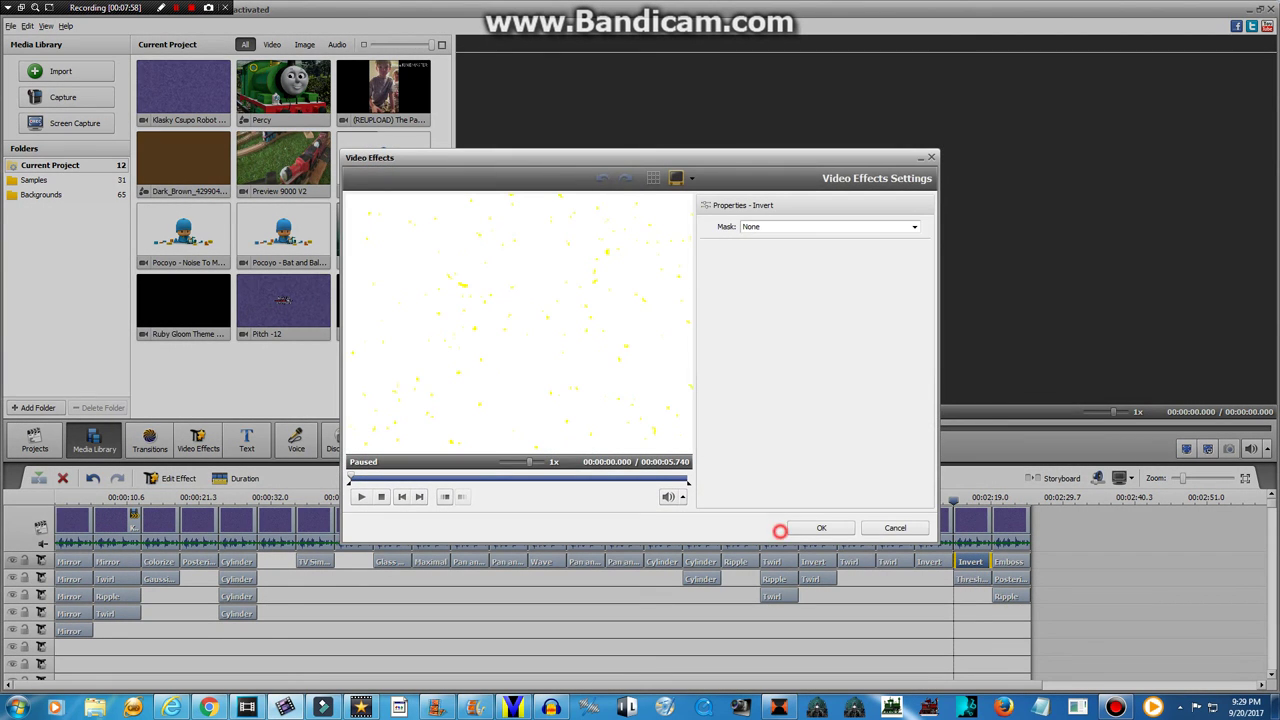
click(795, 528)
right_click(962, 578)
click(1005, 598)
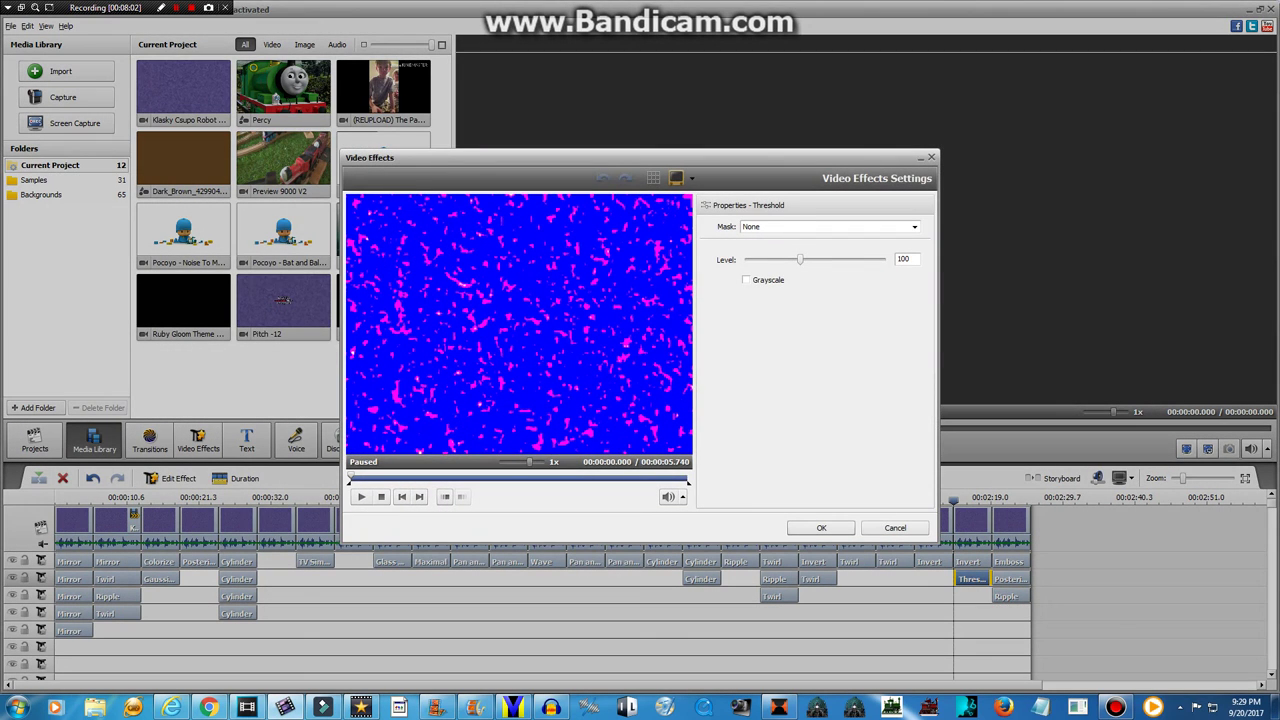
click(821, 528)
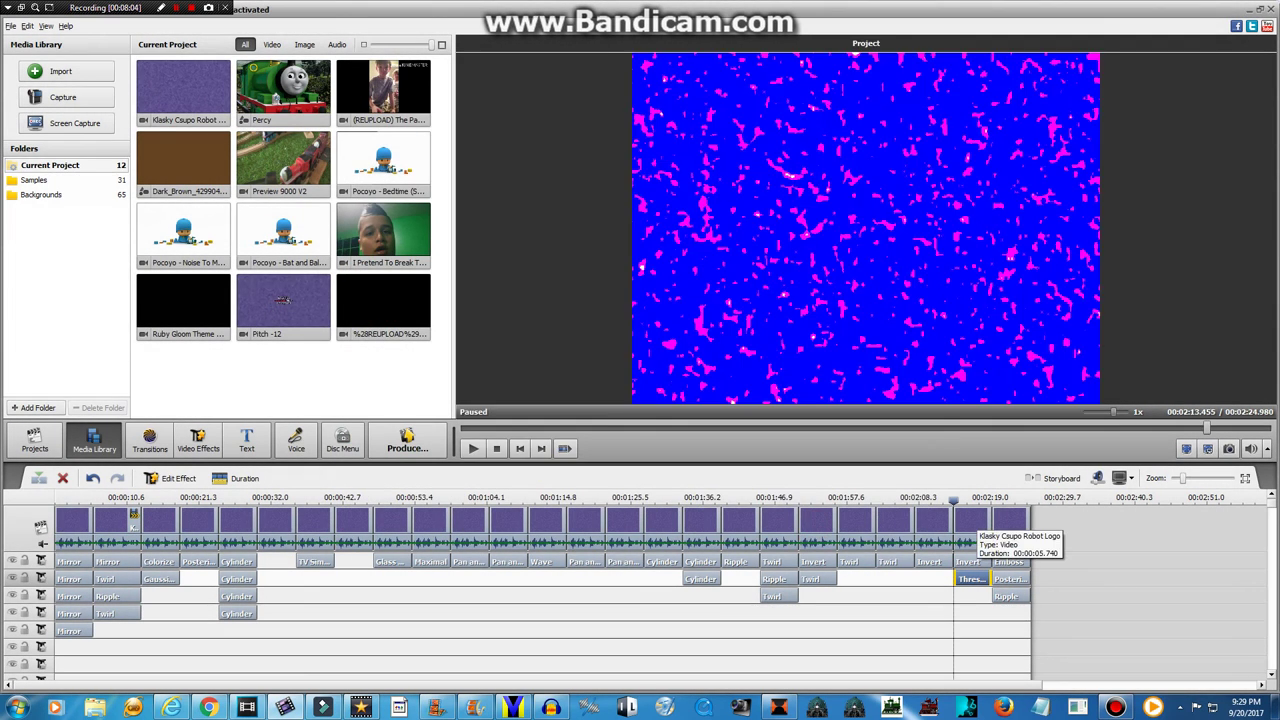
Examine the Amplify, Noise Removal, Equalize, Normalize, Compressor and Pitch Shift settings of the second-to-last main-track clip
right_click(977, 518)
click(1005, 366)
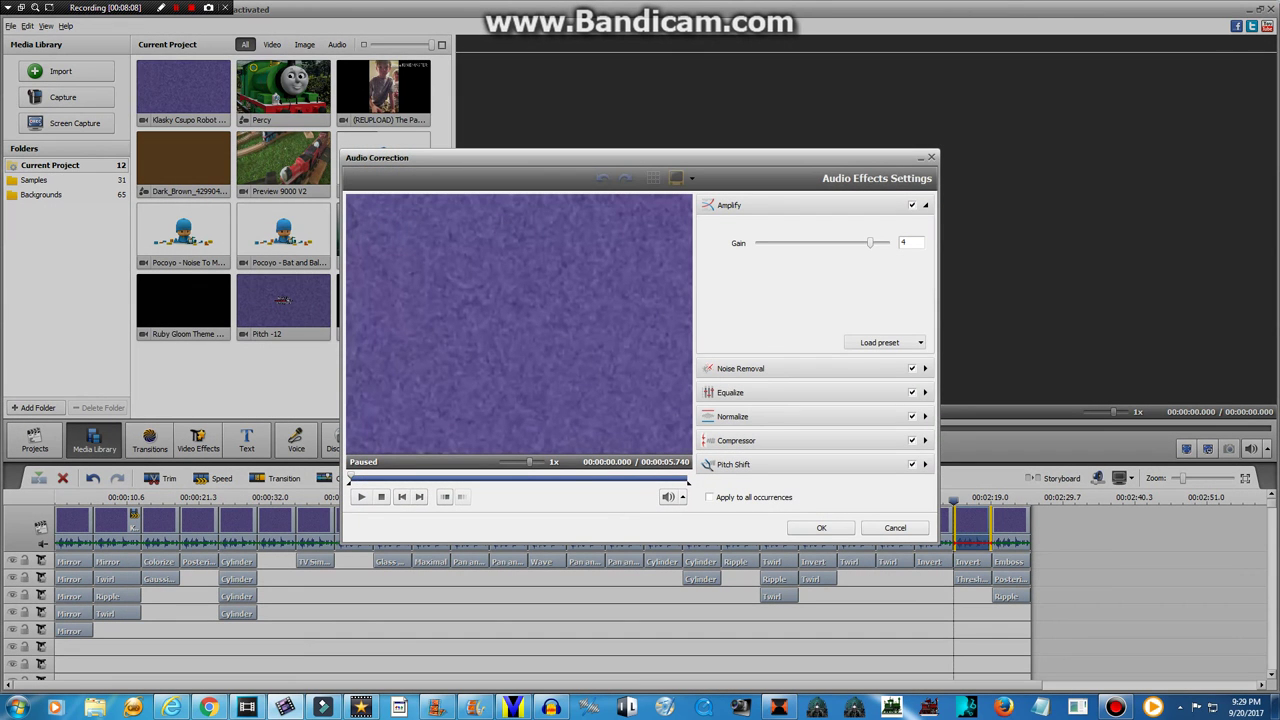
click(787, 368)
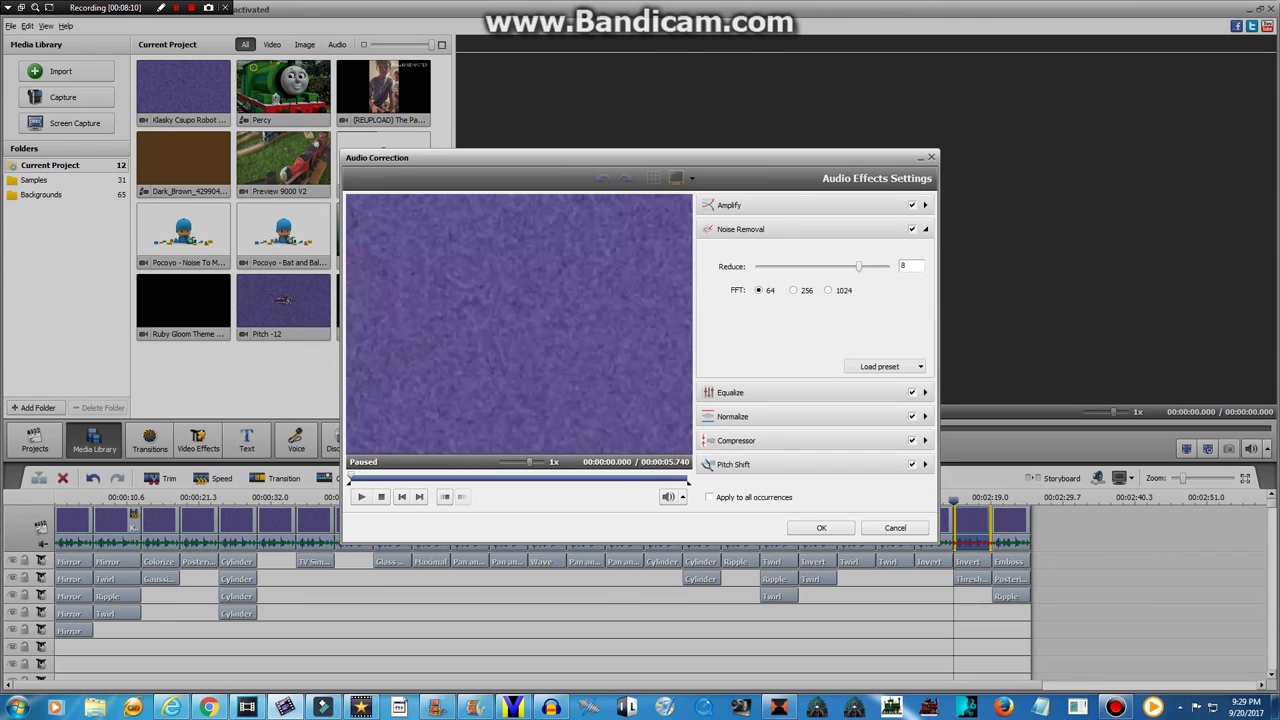
click(795, 390)
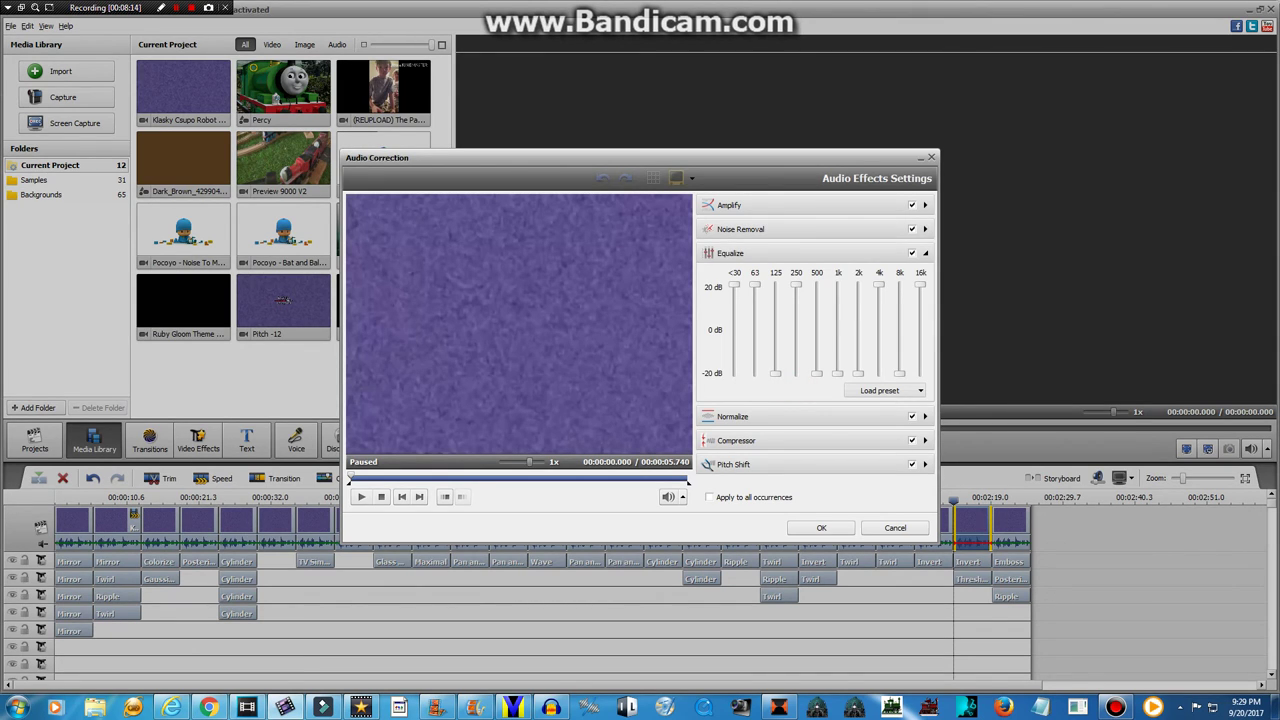
click(771, 413)
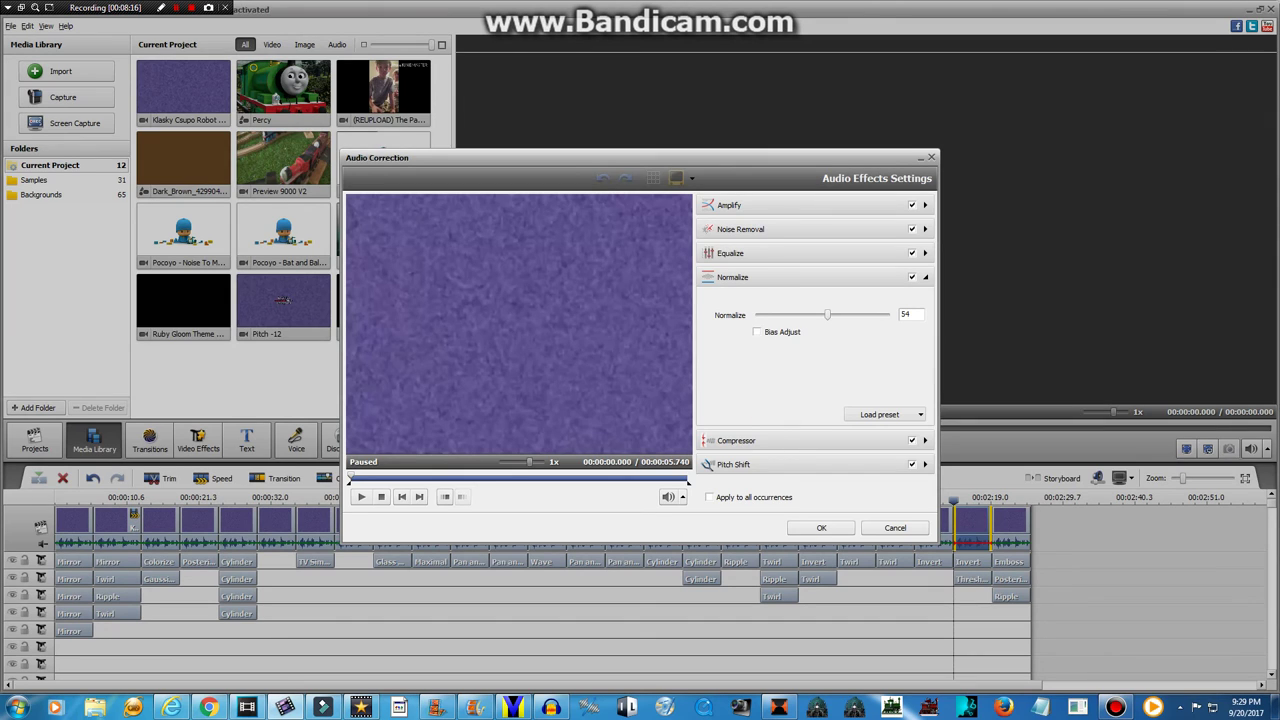
click(778, 440)
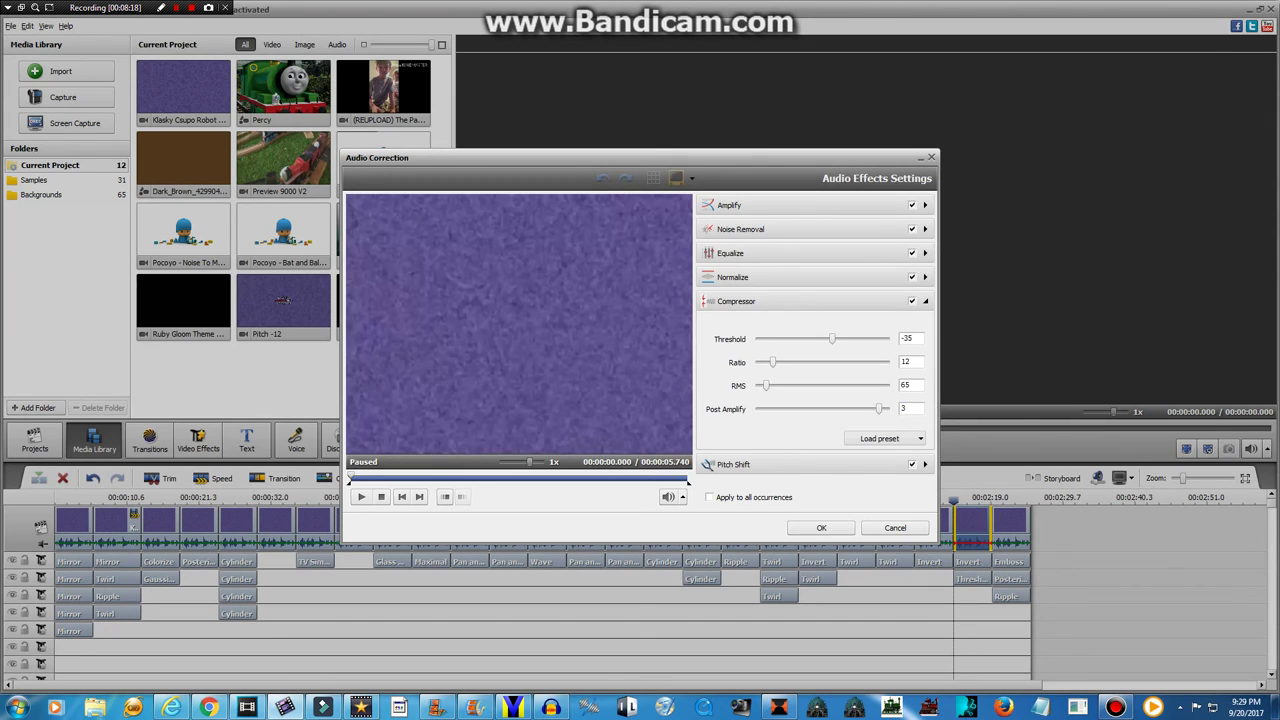
click(781, 464)
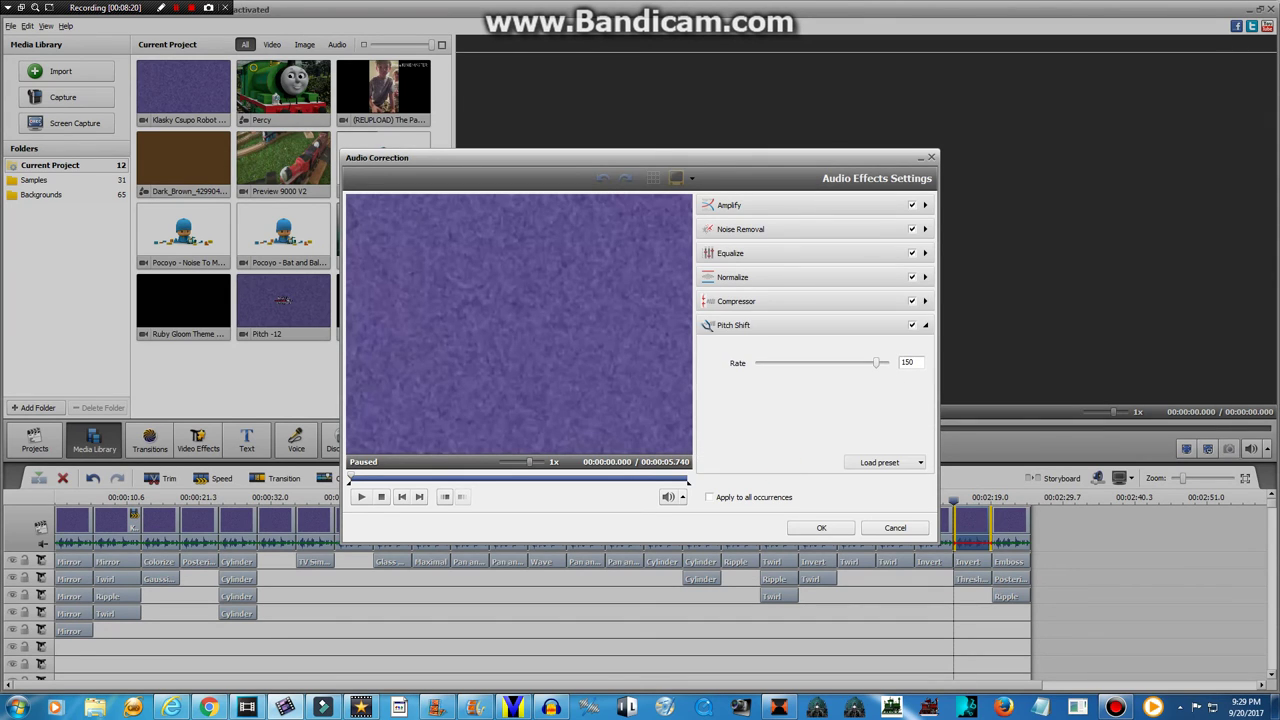
click(755, 300)
click(787, 458)
click(821, 527)
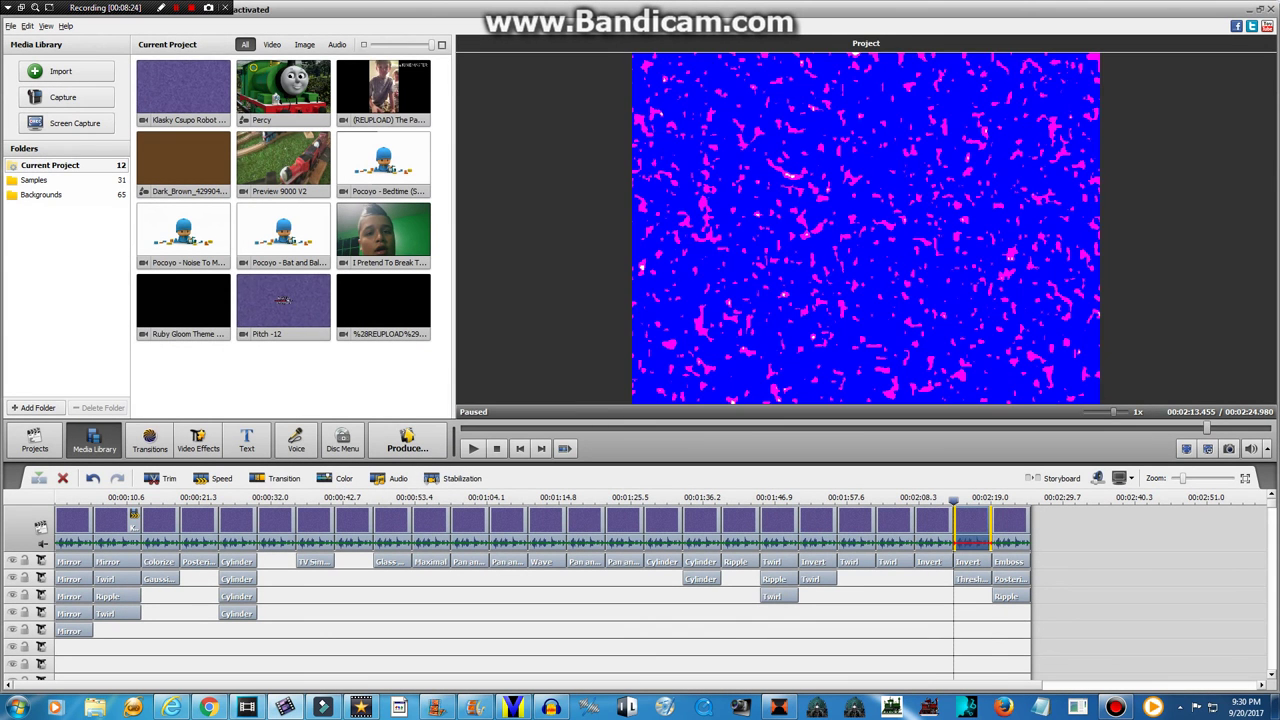
Examine the settings of the Emboss, Posterize and Ripple effects under the last main-track clip at 00:02:19
right_click(1008, 515)
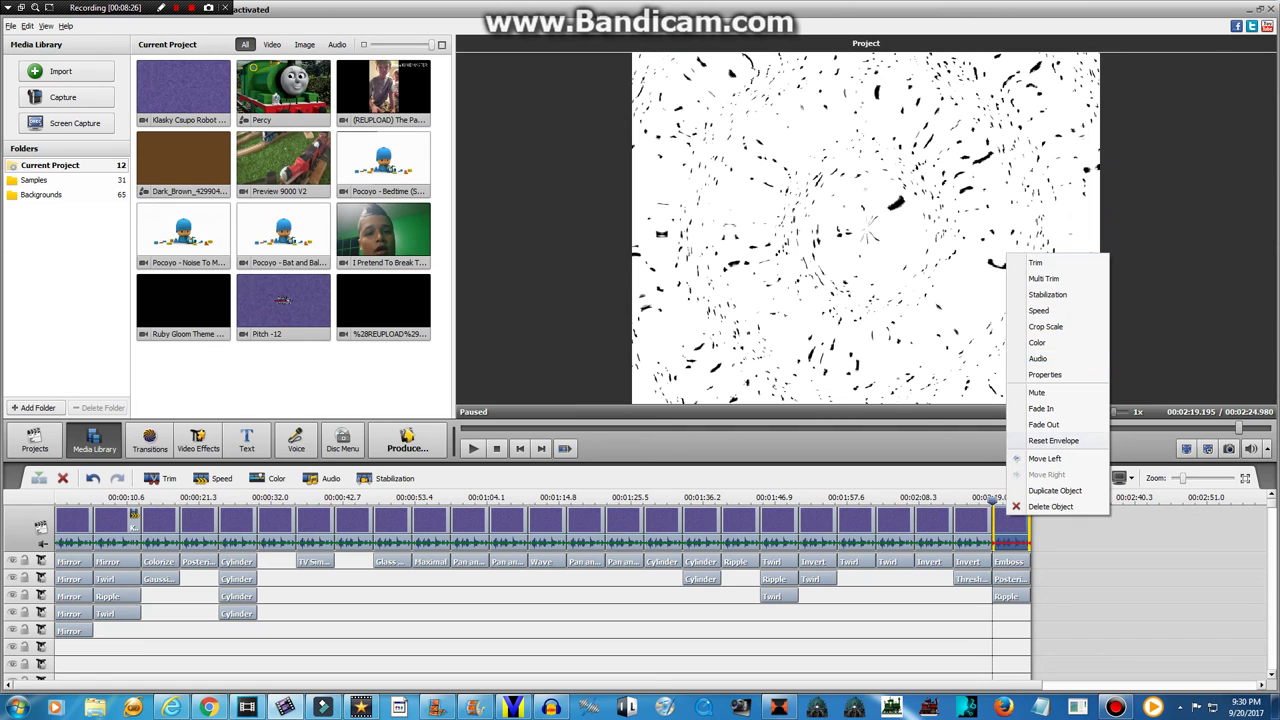
right_click(1006, 563)
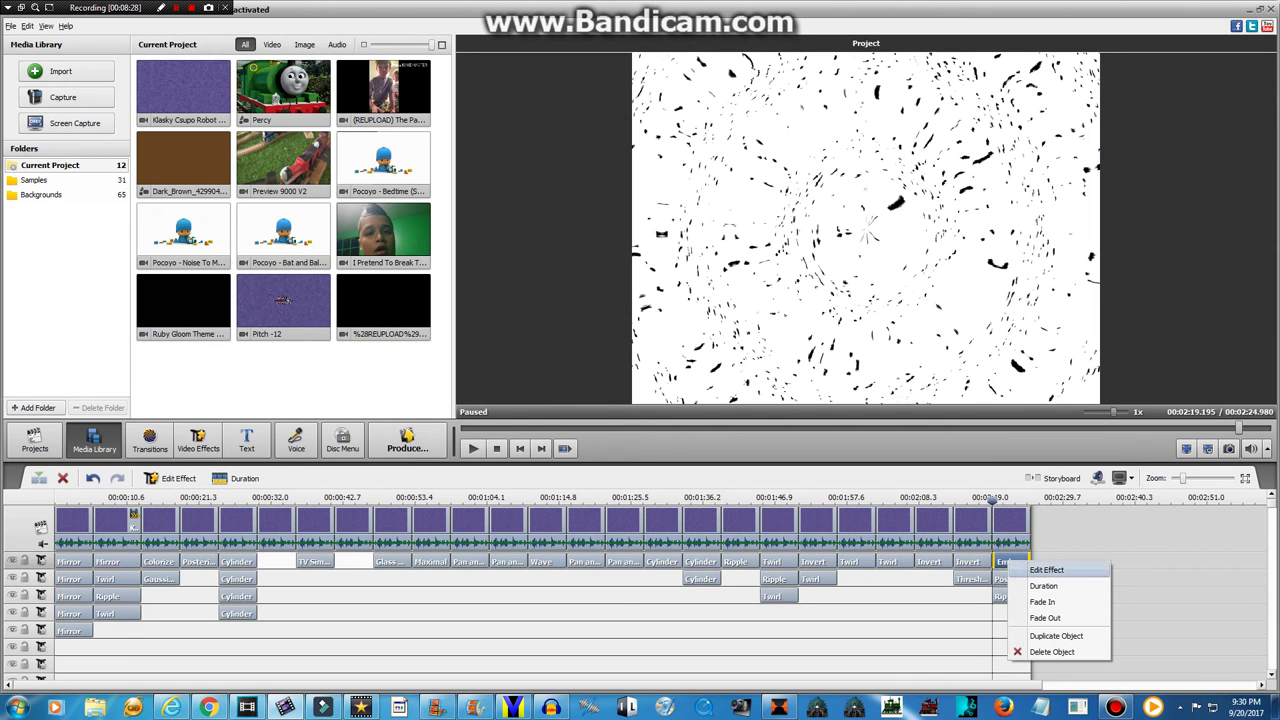
click(1042, 569)
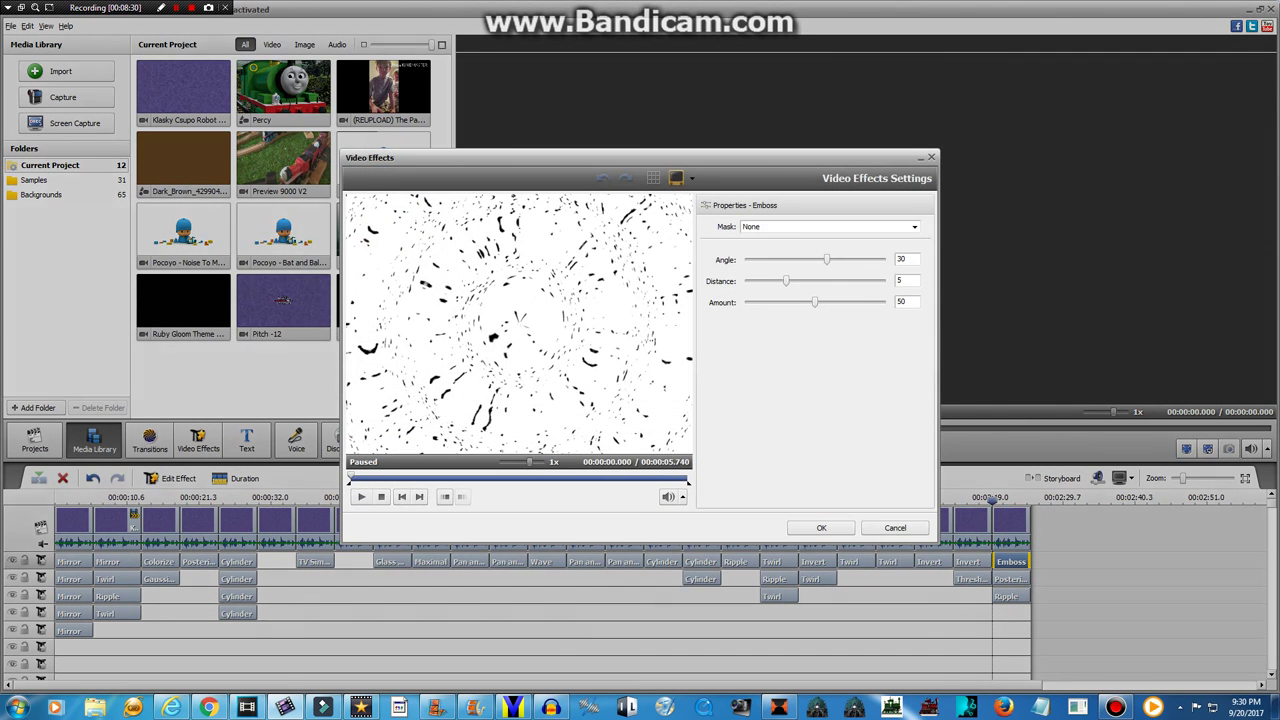
click(820, 528)
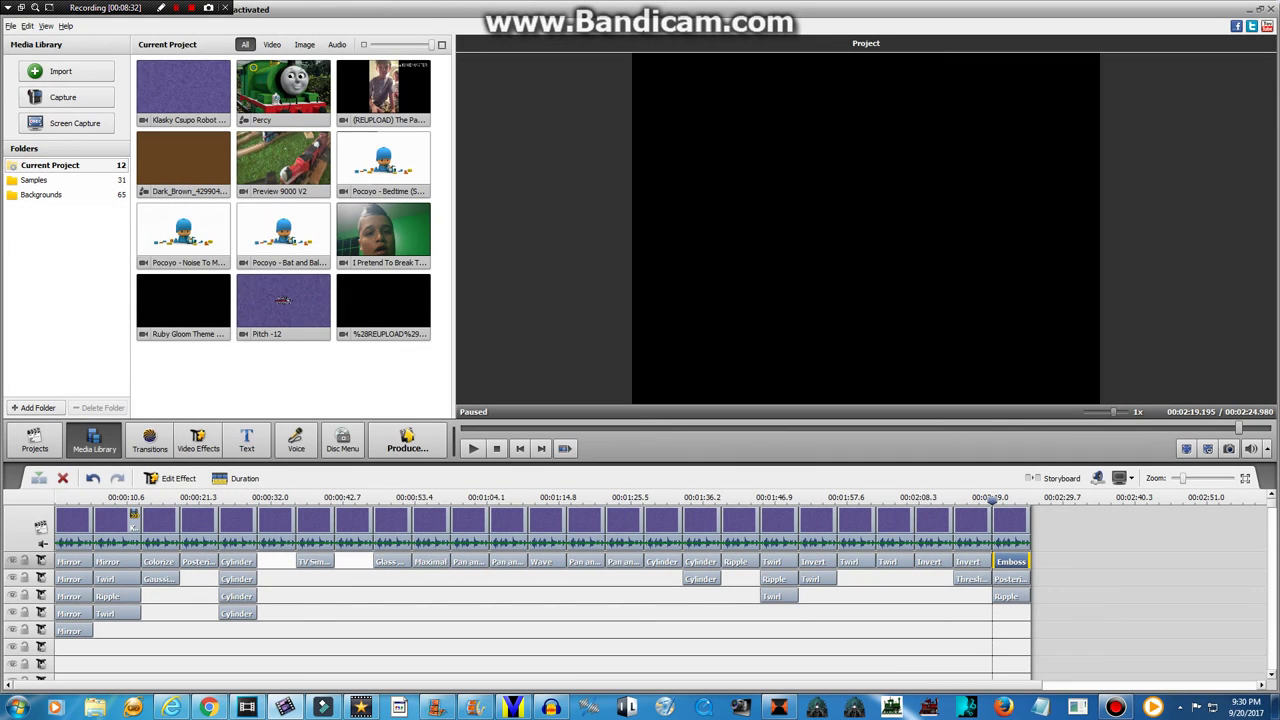
right_click(1010, 579)
click(1040, 595)
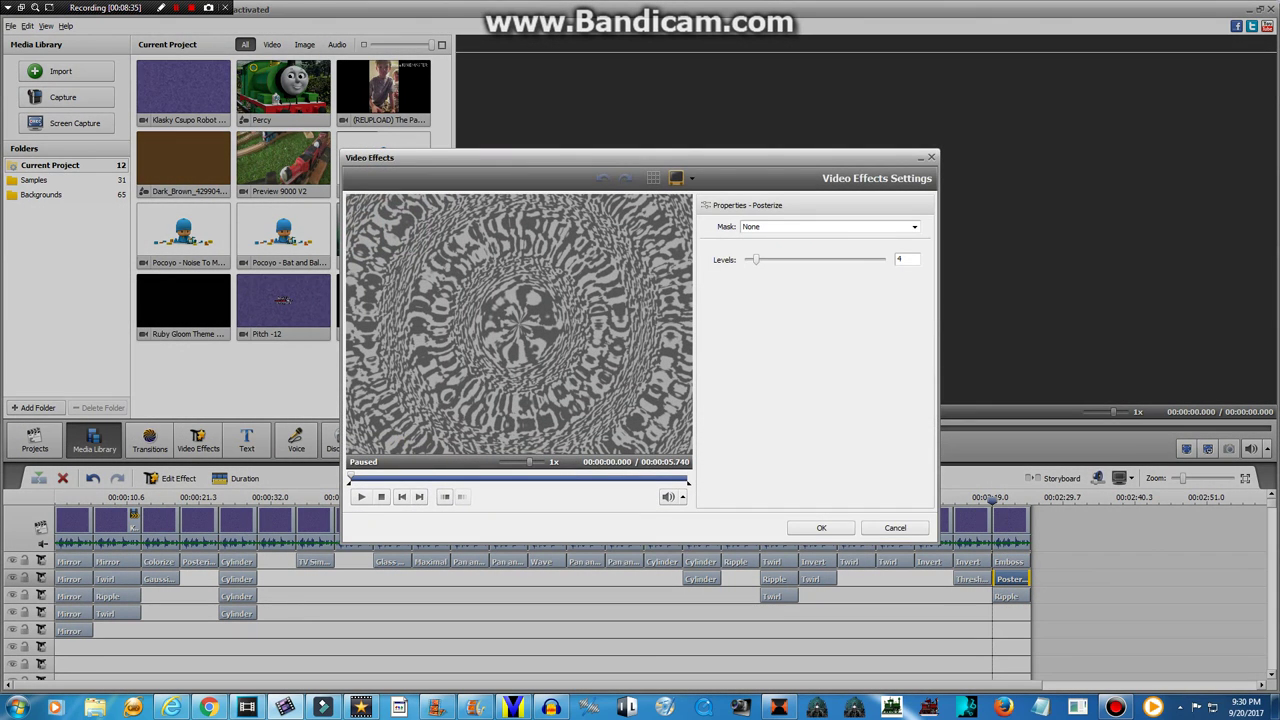
click(821, 528)
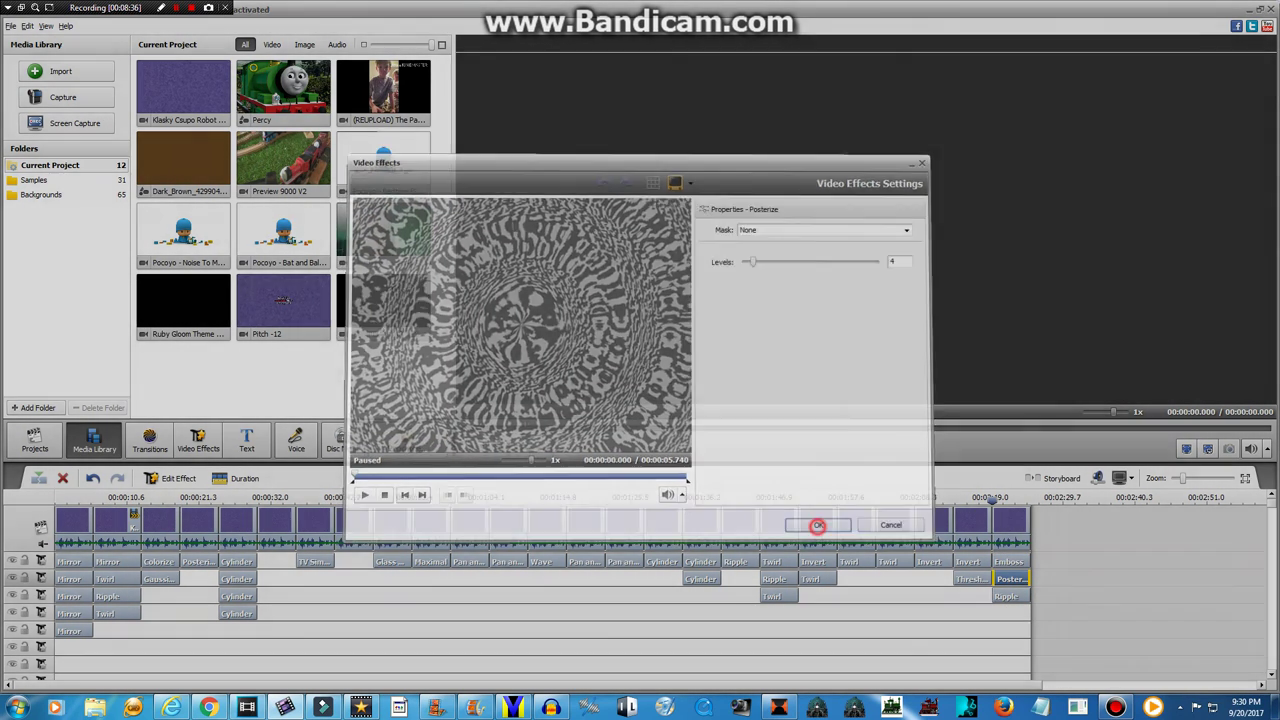
right_click(1012, 596)
click(1051, 507)
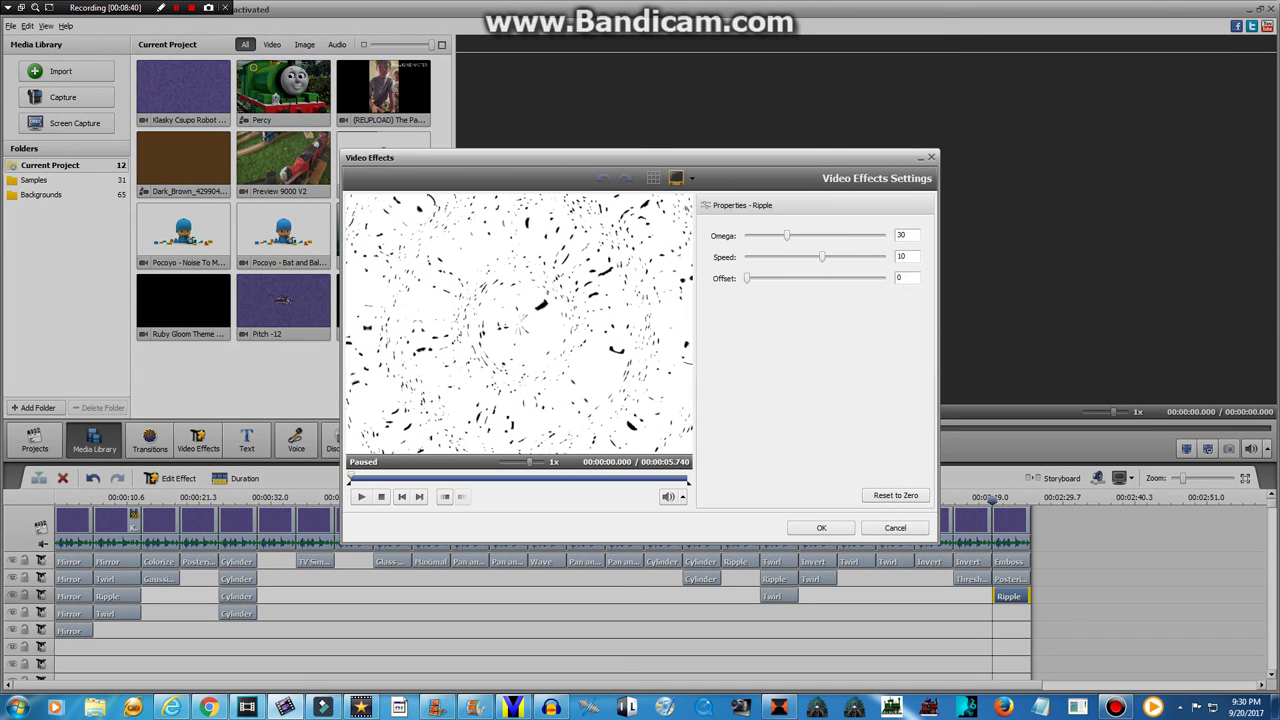
click(821, 528)
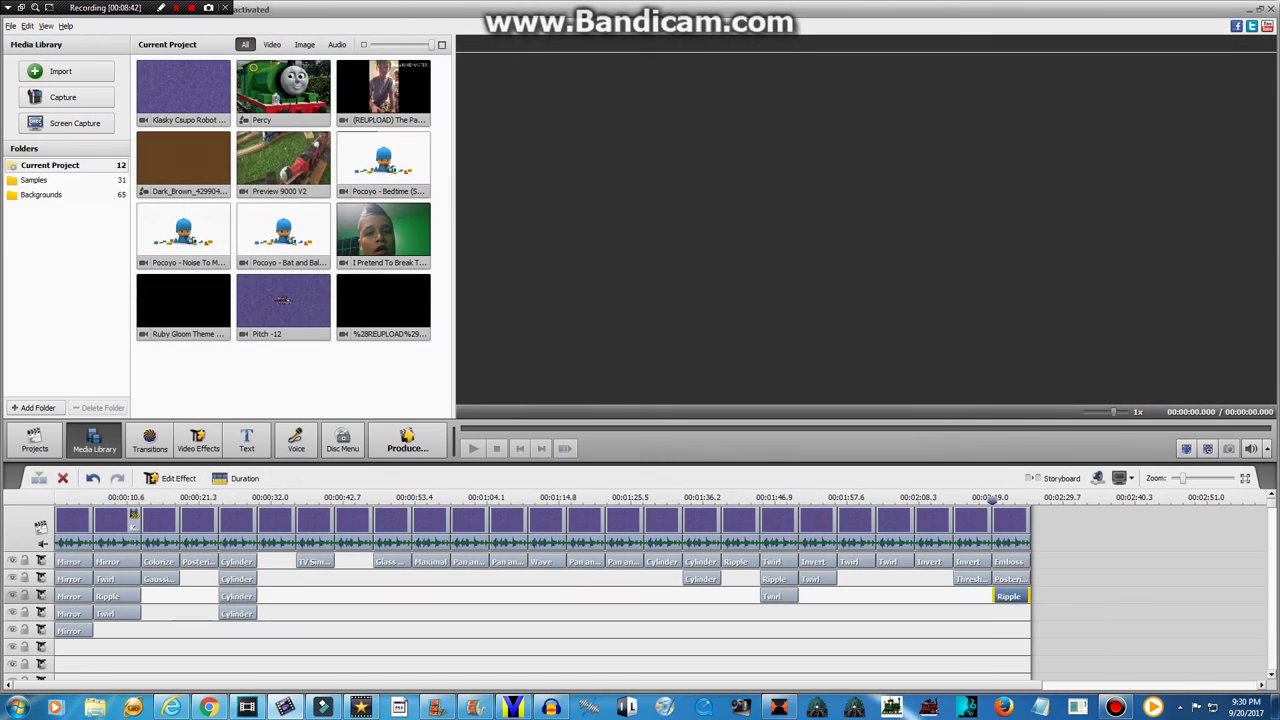
Examine the Pitch Shift rates of the last main-track clip and of the Klasky audio clip beneath it
right_click(1010, 596)
click(1053, 368)
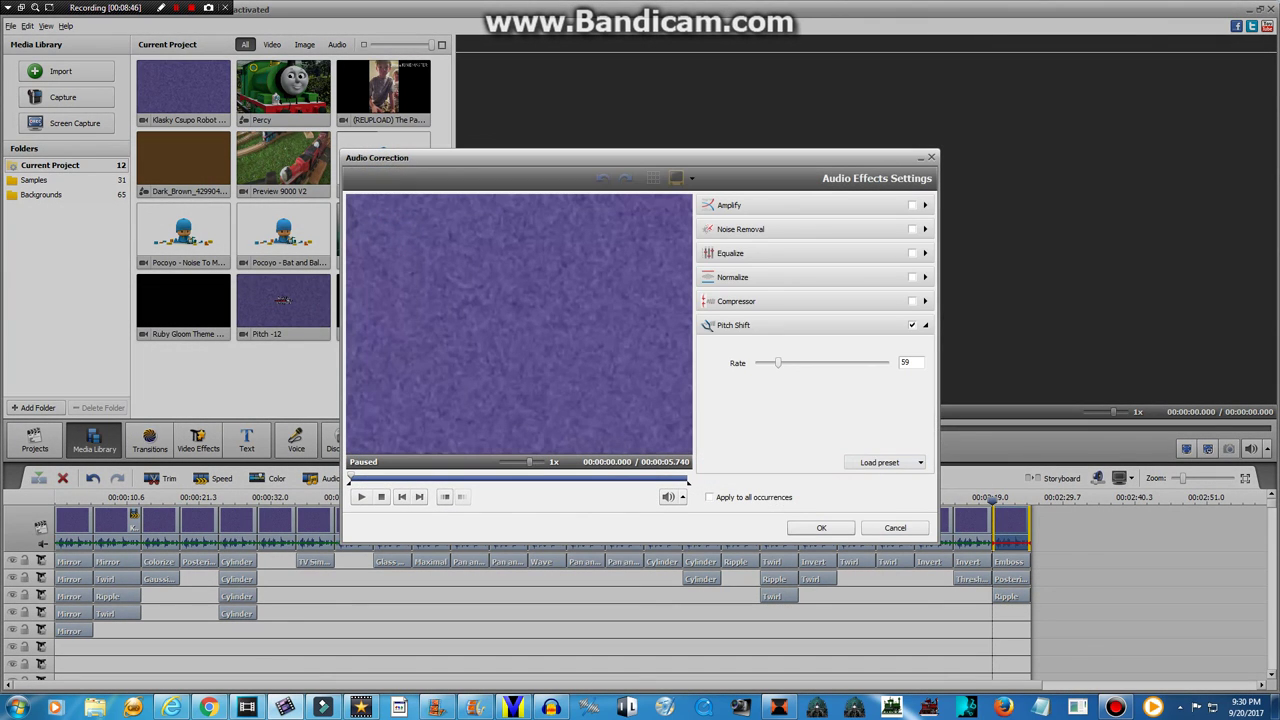
click(820, 526)
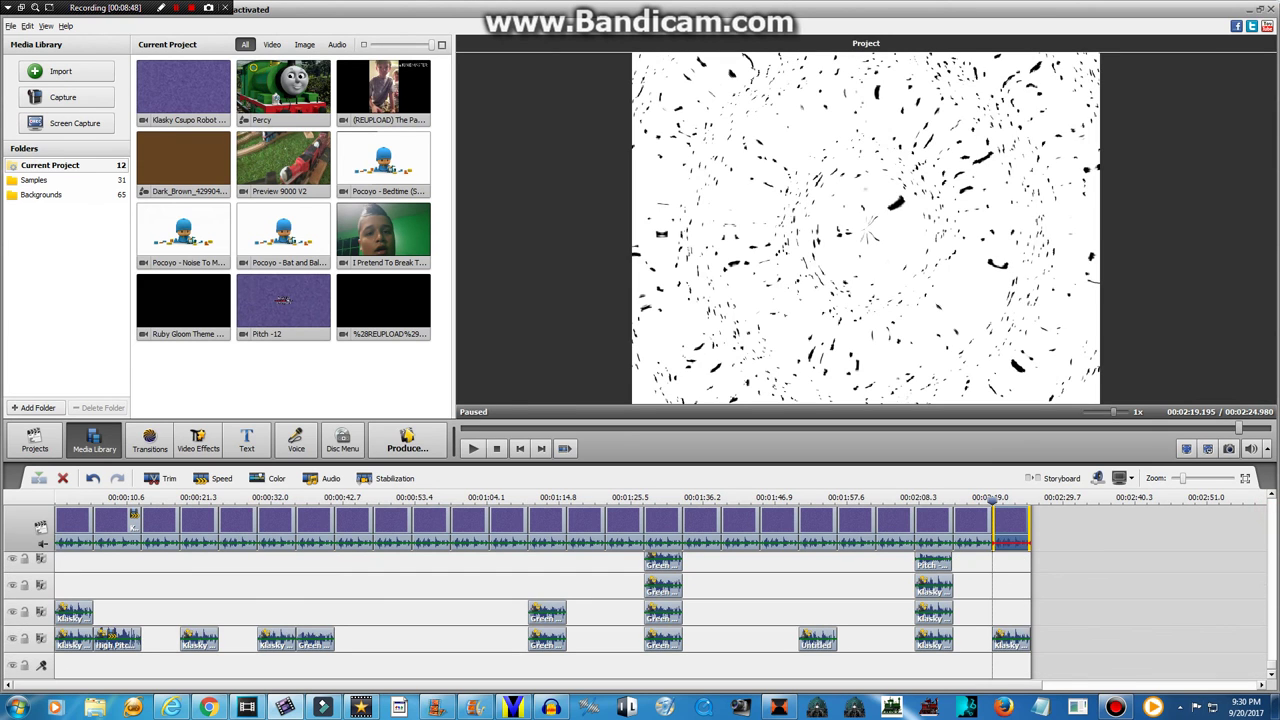
right_click(1010, 642)
click(1042, 519)
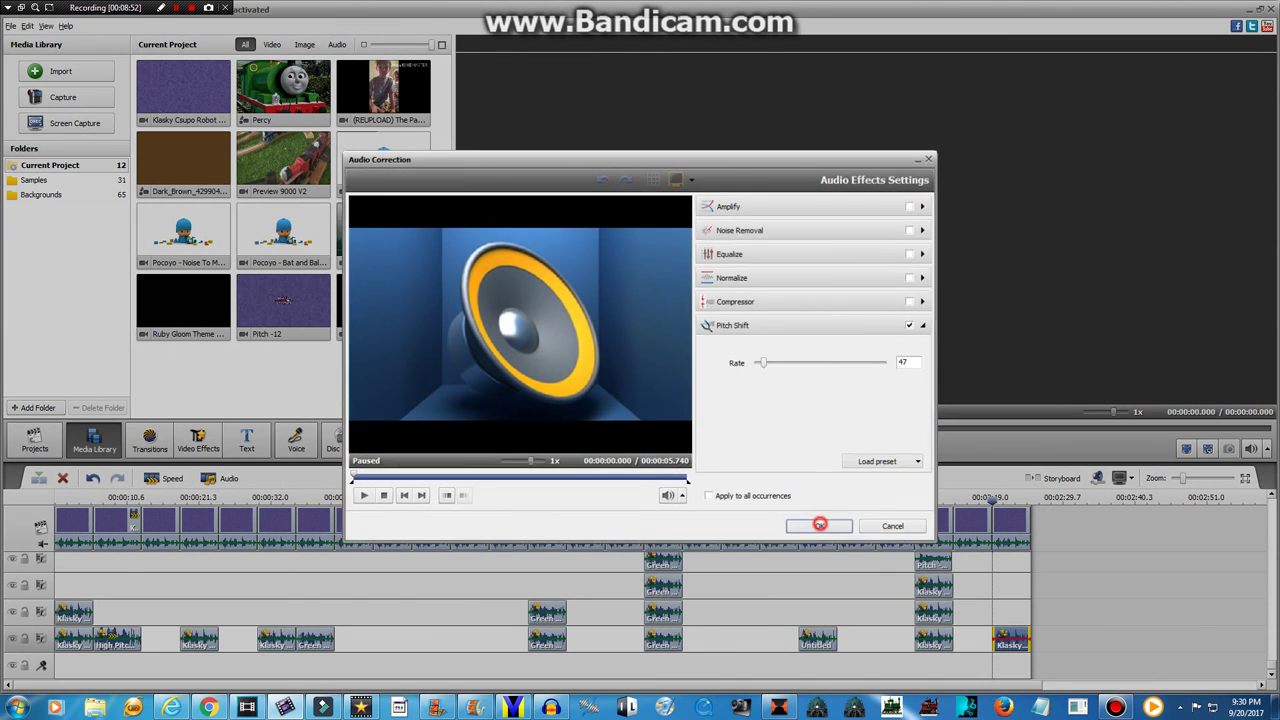
click(819, 525)
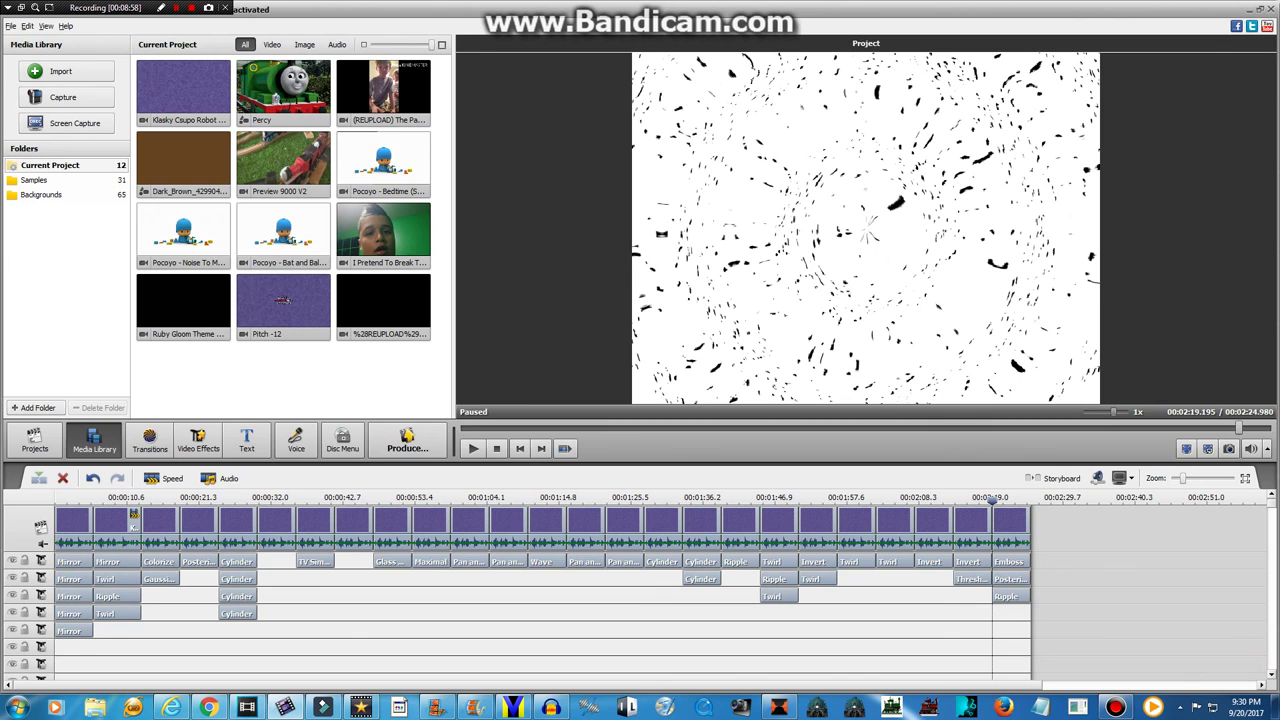
Play the project from the beginning, and bring up the Bandicam recorder window
click(466, 428)
click(473, 448)
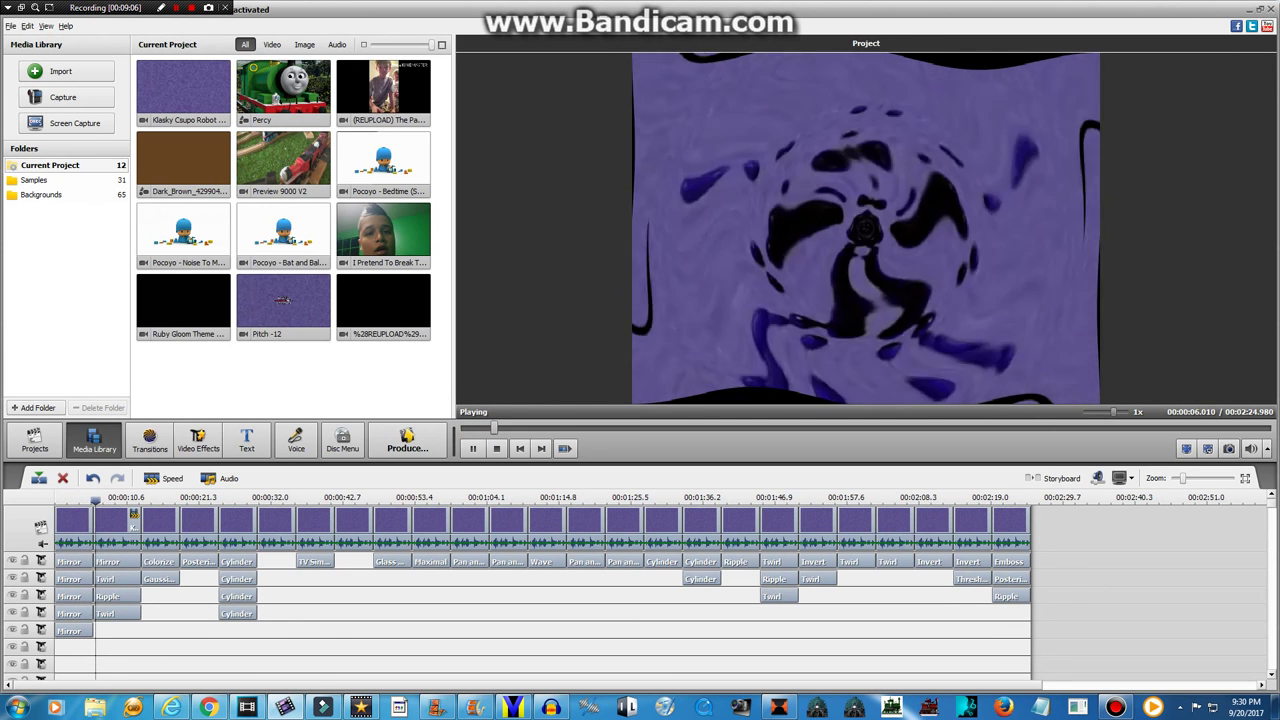
click(1115, 707)
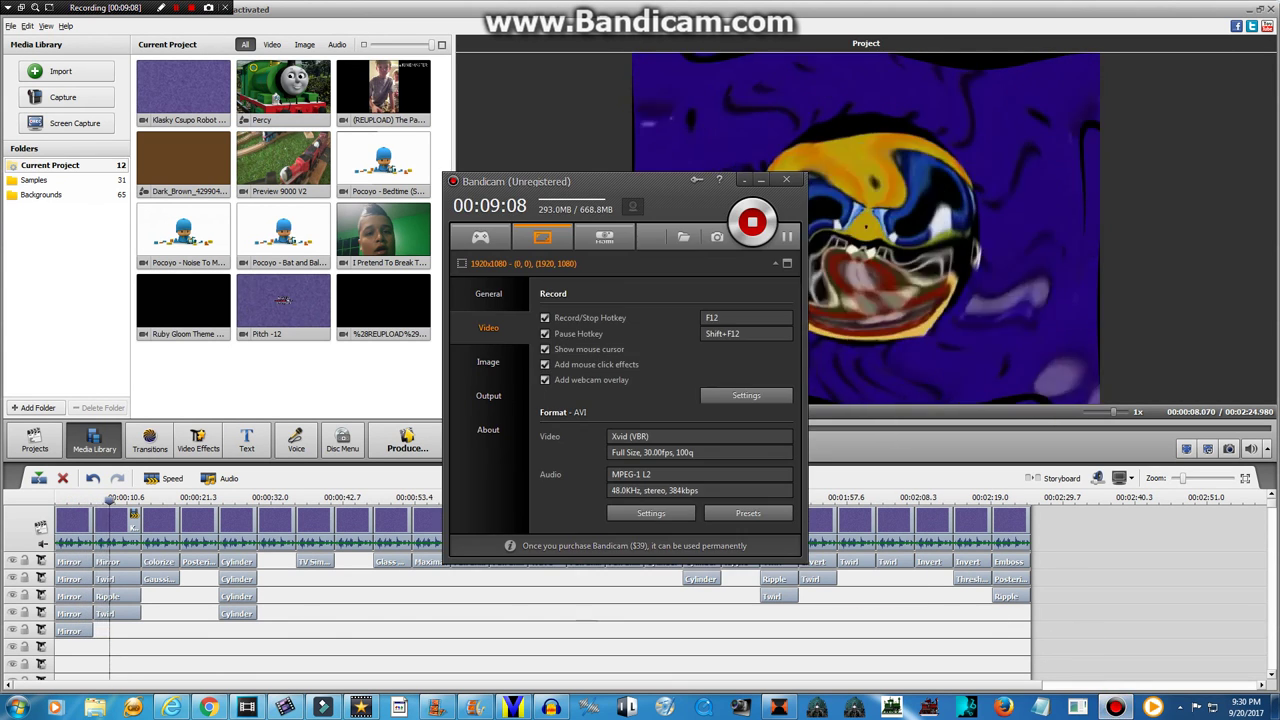